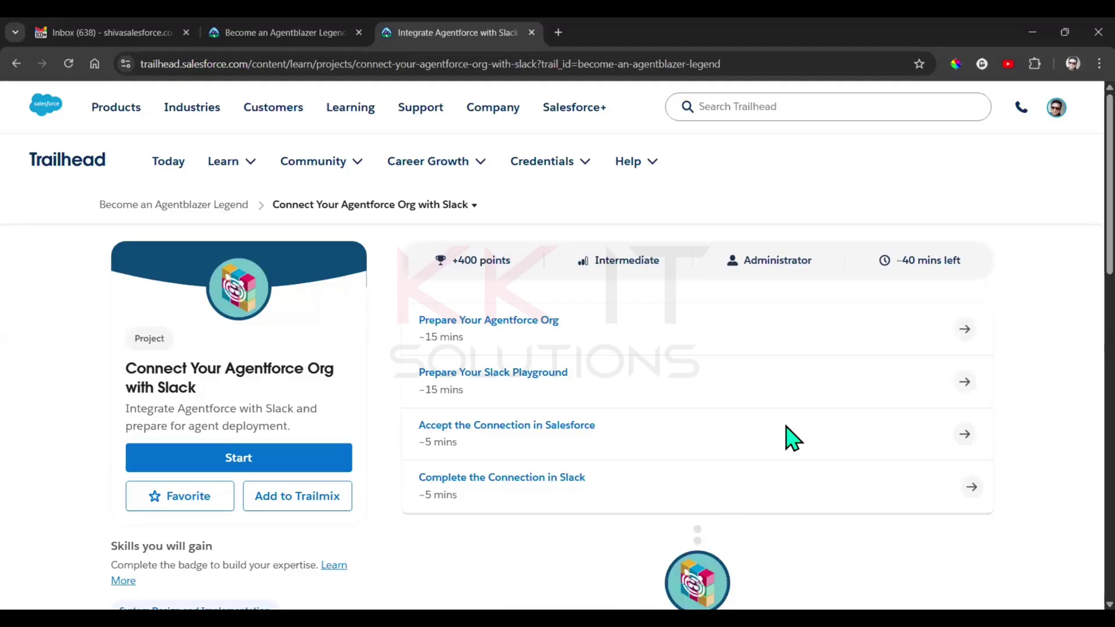
Step: Open the Prepare Your Agentforce Org unit and read through its instructions
click(533, 327)
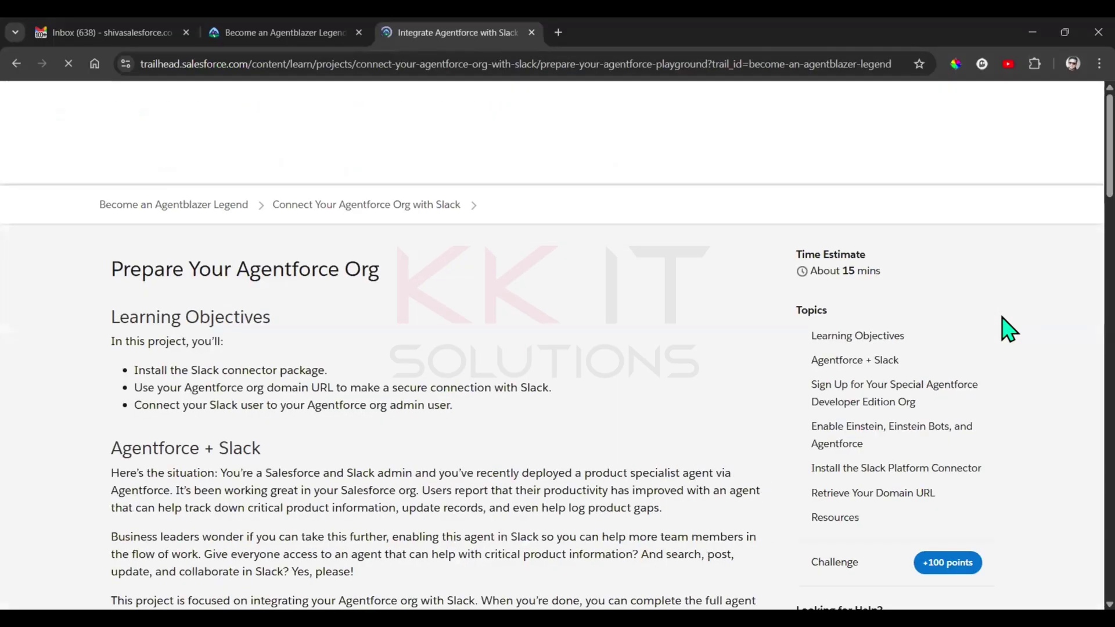
scroll(1010, 330, down, 3)
scroll(1010, 330, down, 10)
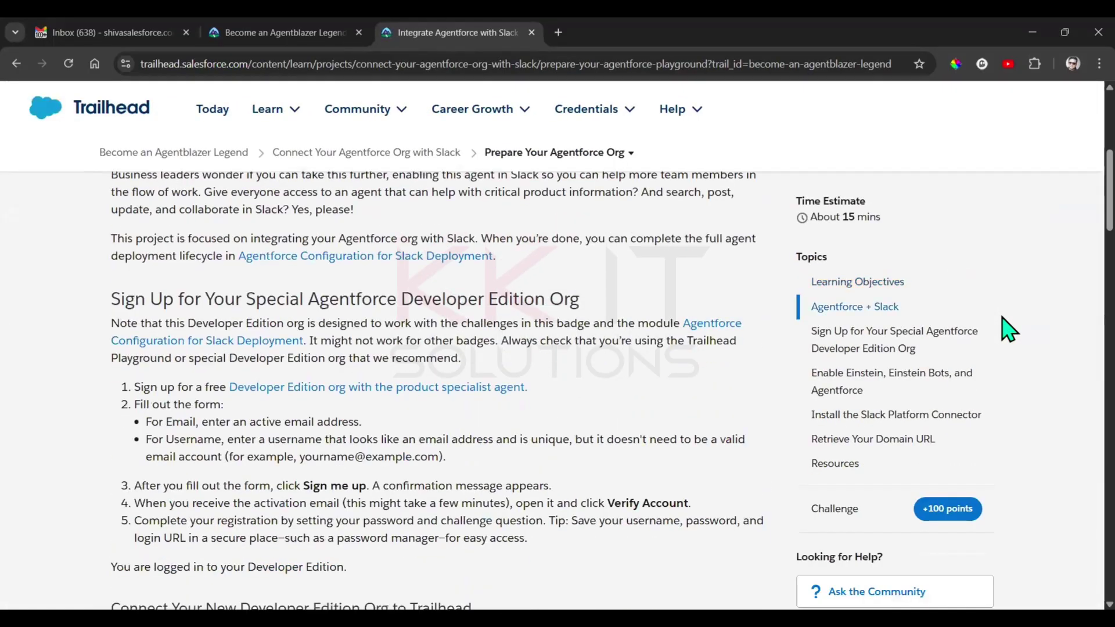
scroll(1010, 330, down, 5)
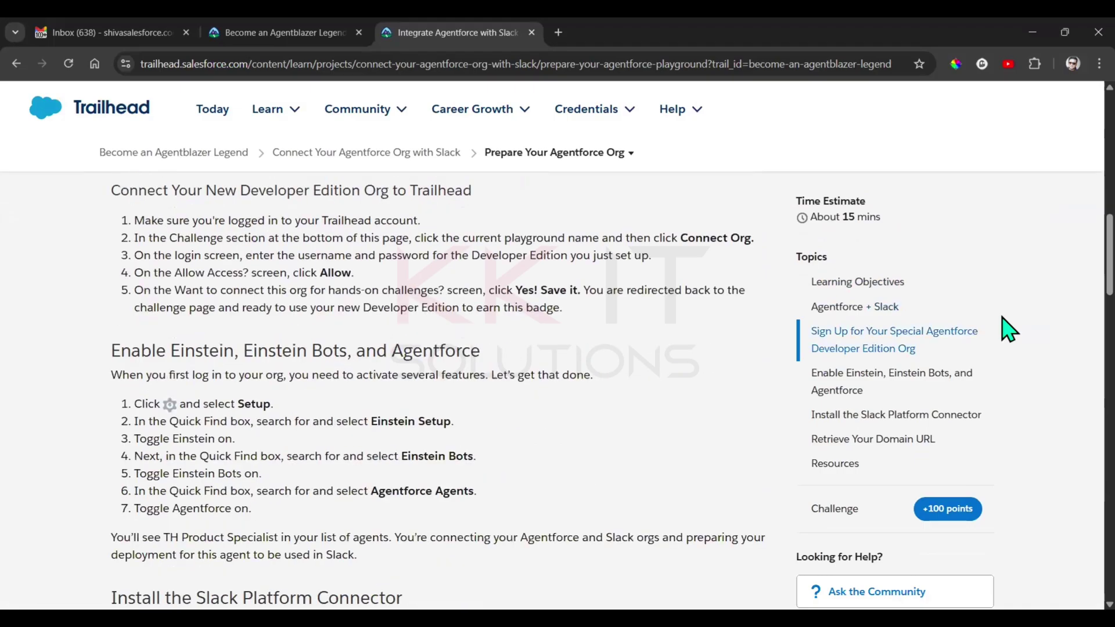
scroll(1010, 330, down, 8)
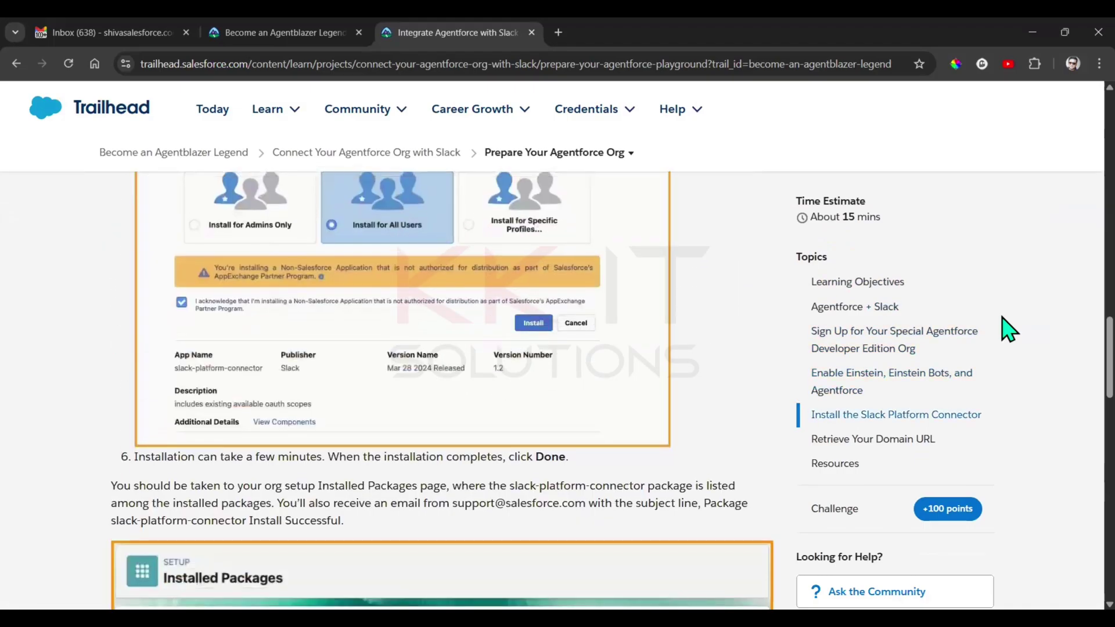
Step: Launch the 'Developer Edition org with the product specialist agent' signup page in a new tab
scroll(1009, 329, up, 20)
scroll(1009, 329, down, 3)
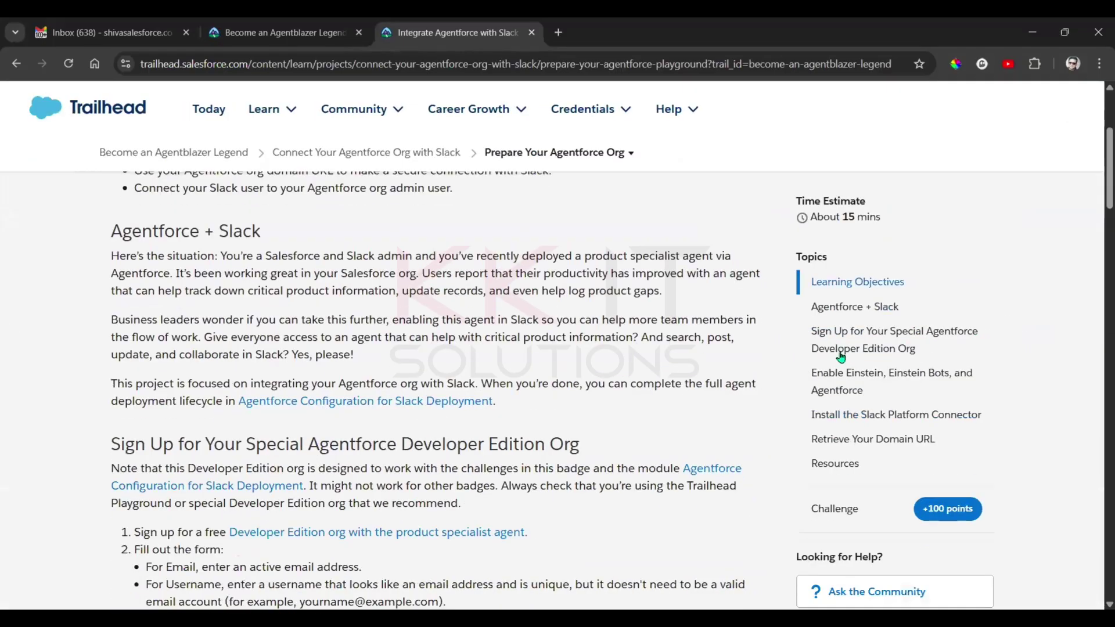
scroll(655, 410, down, 2)
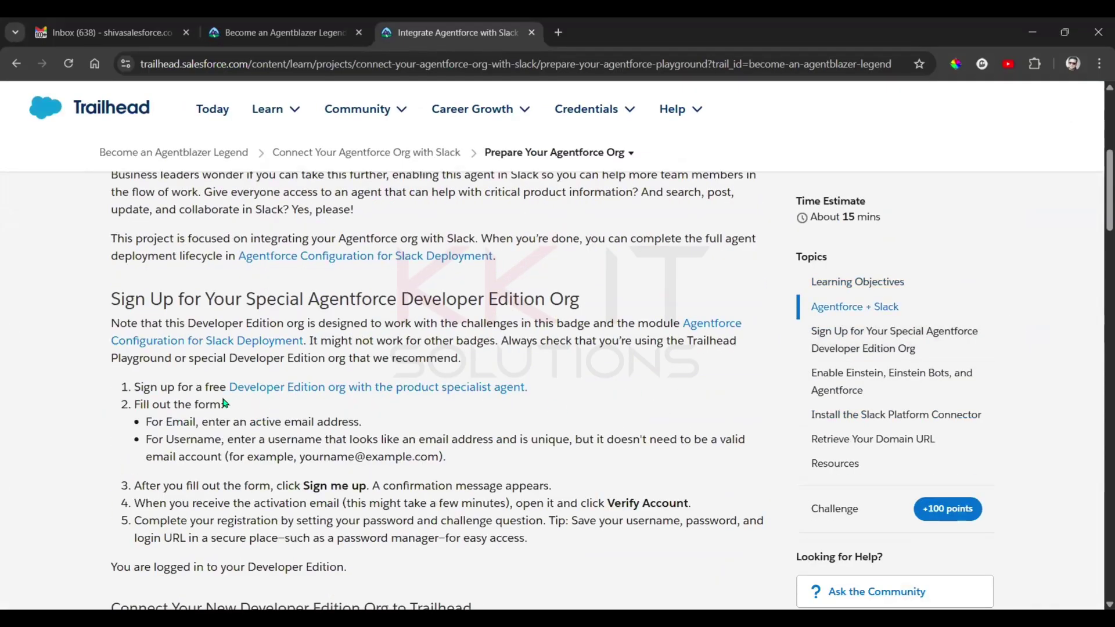
click(299, 392)
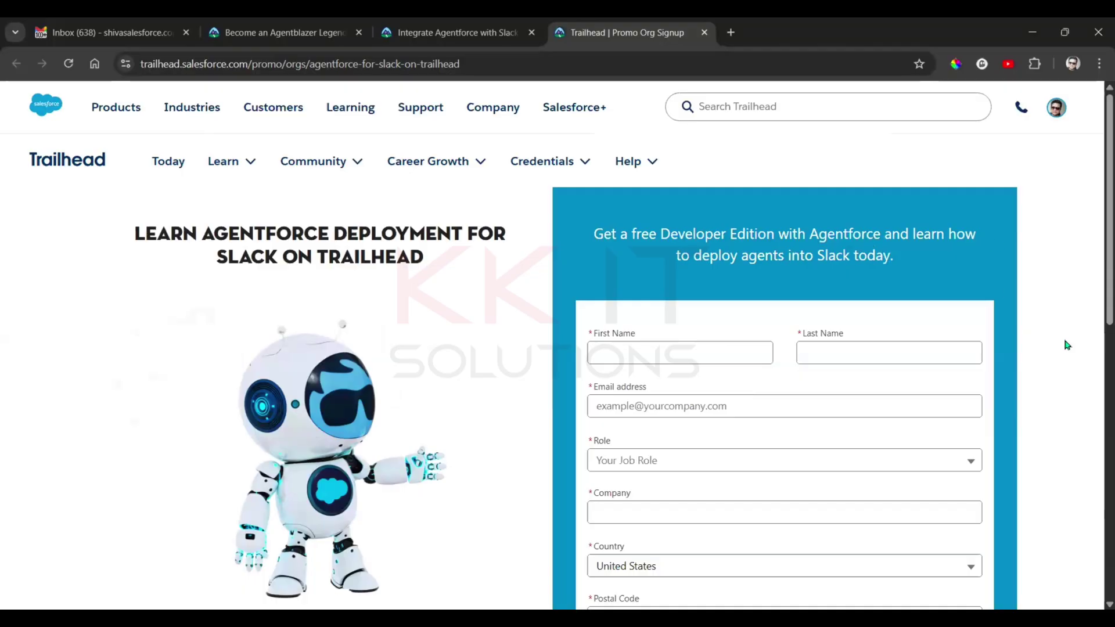
Step: Autofill the signup fields from saved details, with country India and terms accepted, and submit
scroll(831, 391, down, 10)
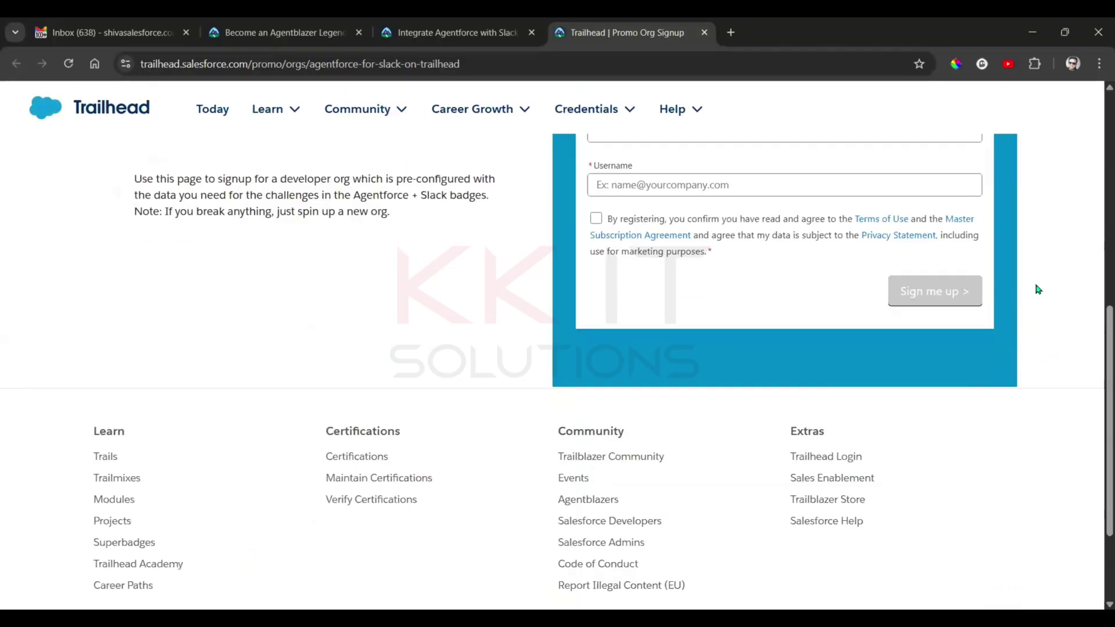
scroll(1037, 289, up, 10)
click(699, 354)
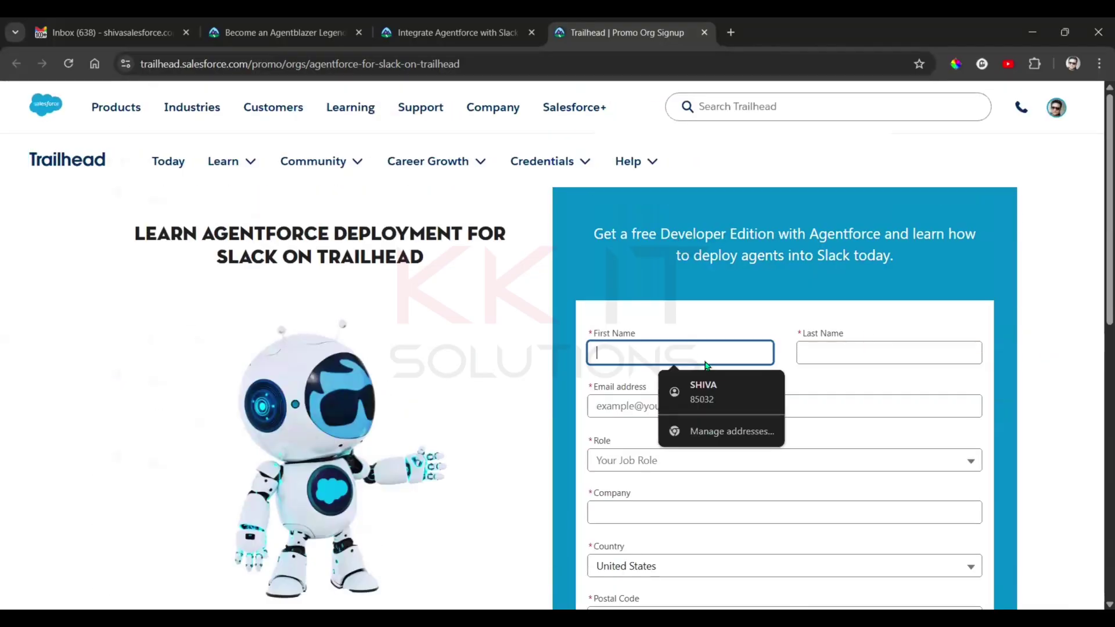
click(692, 391)
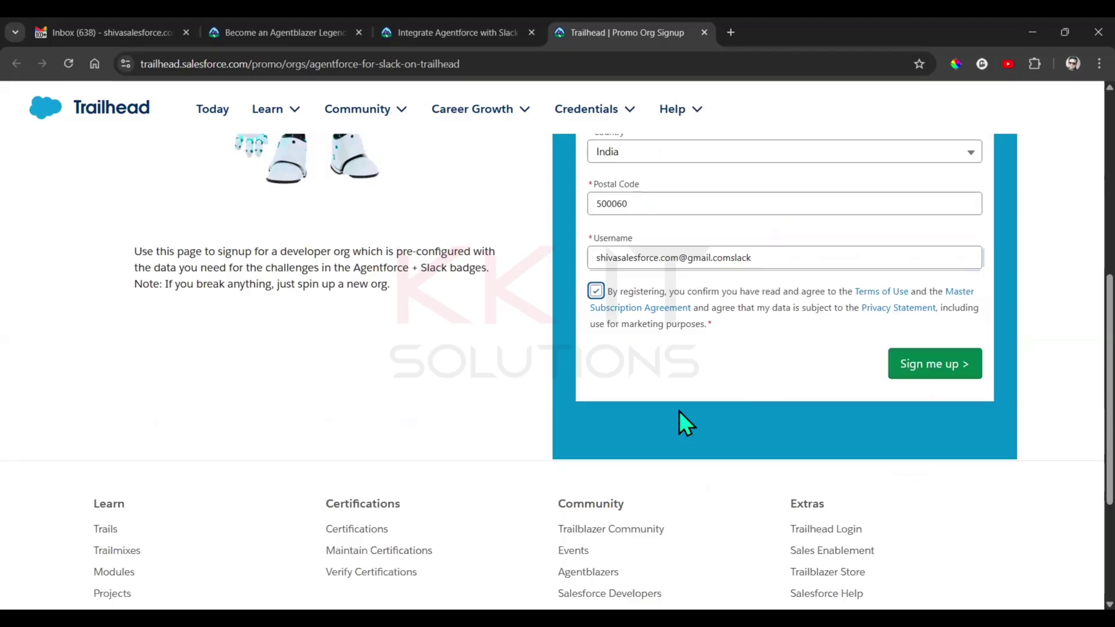
click(935, 367)
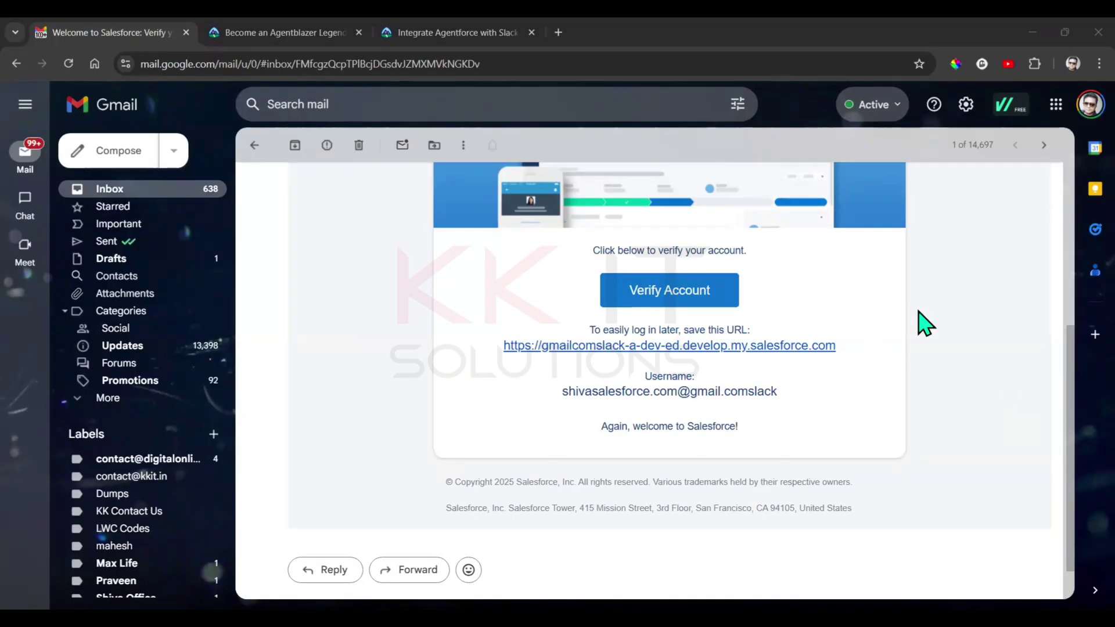
Step: Verify the account from the Welcome to Salesforce email
click(676, 294)
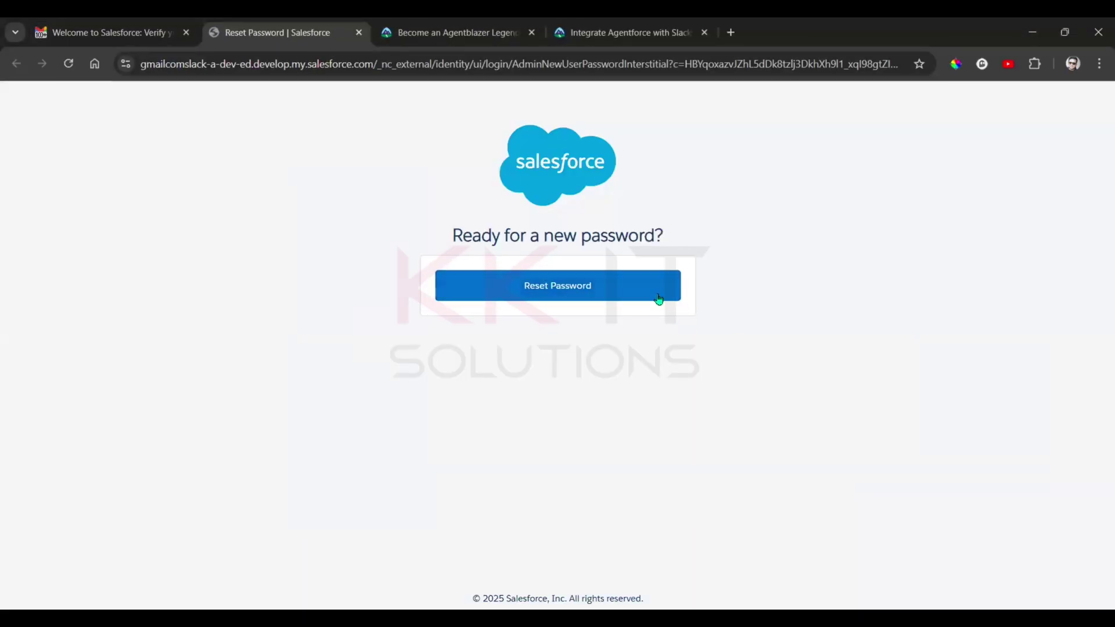
Step: Review the Change Your Password form, then close that tab to return to Trailhead
click(515, 285)
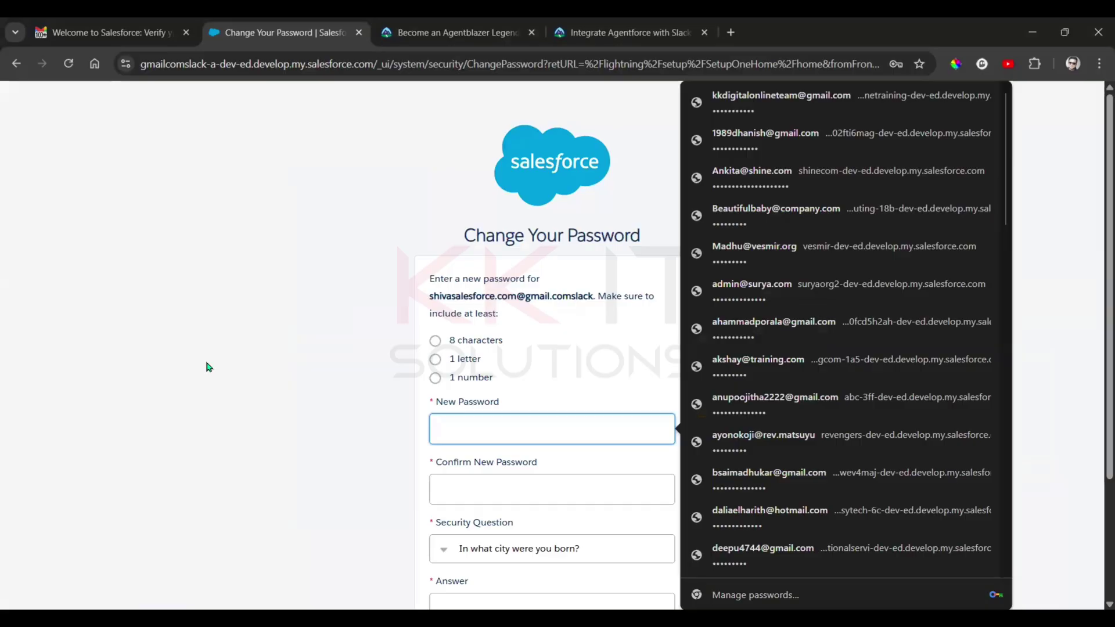
scroll(209, 367, down, 1)
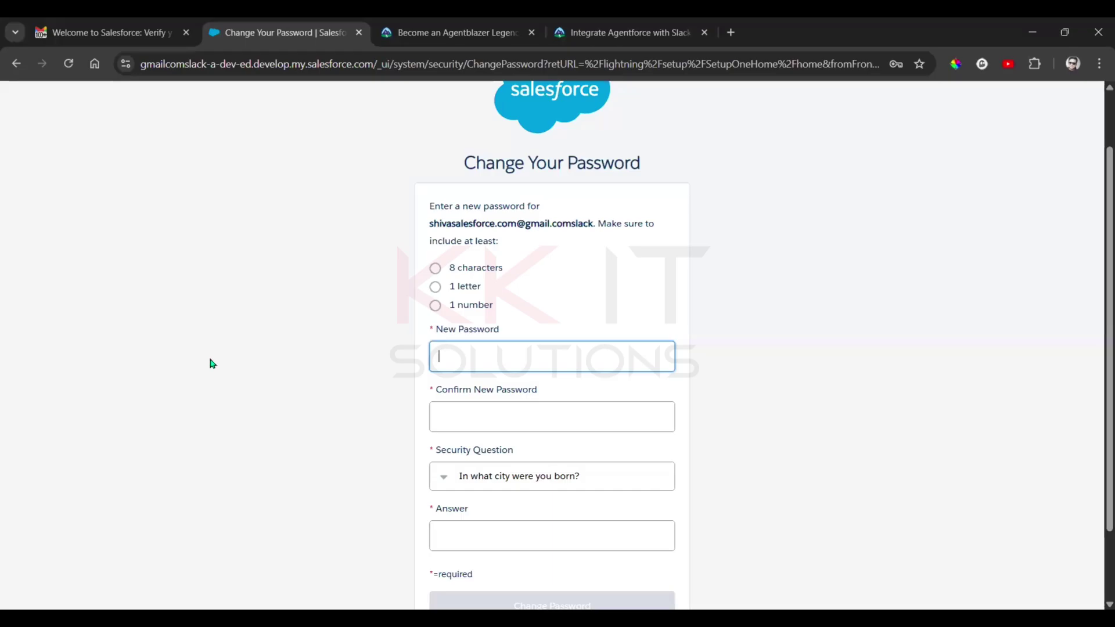
scroll(212, 363, down, 1)
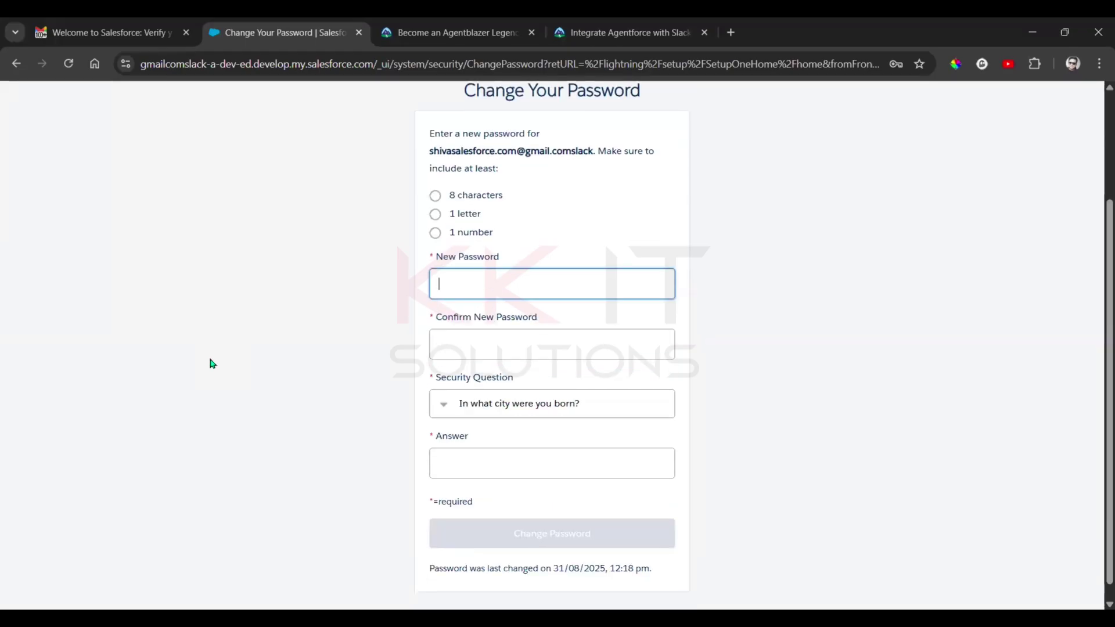
key(ctrl+w)
scroll(736, 338, down, 1)
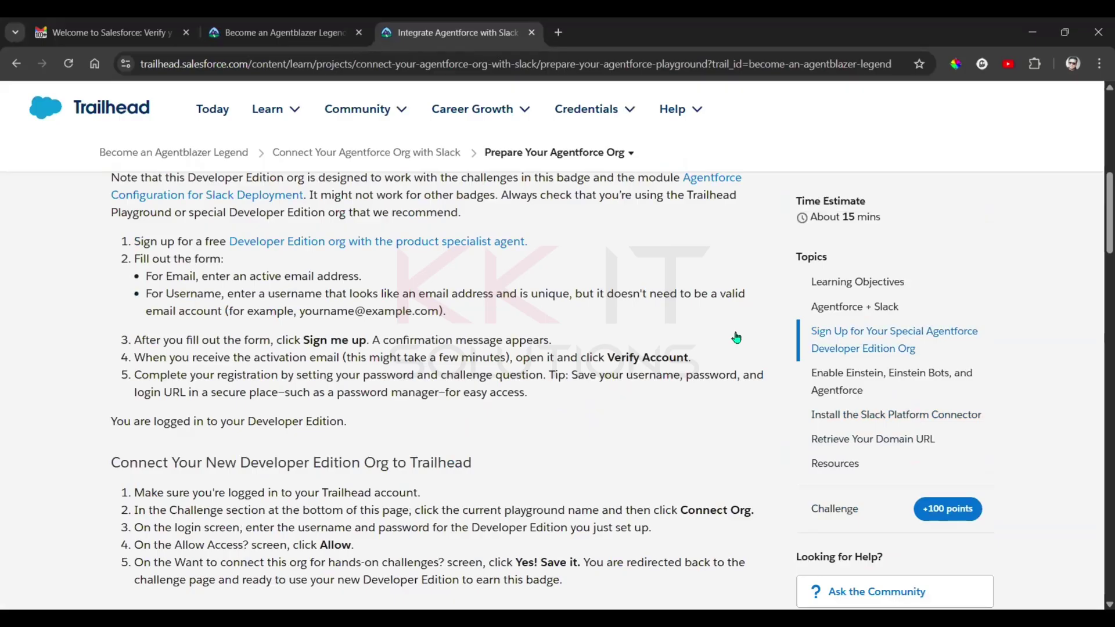
Step: In Verify Step, choose Connect Org from the hands-on org picker
scroll(736, 338, down, 3)
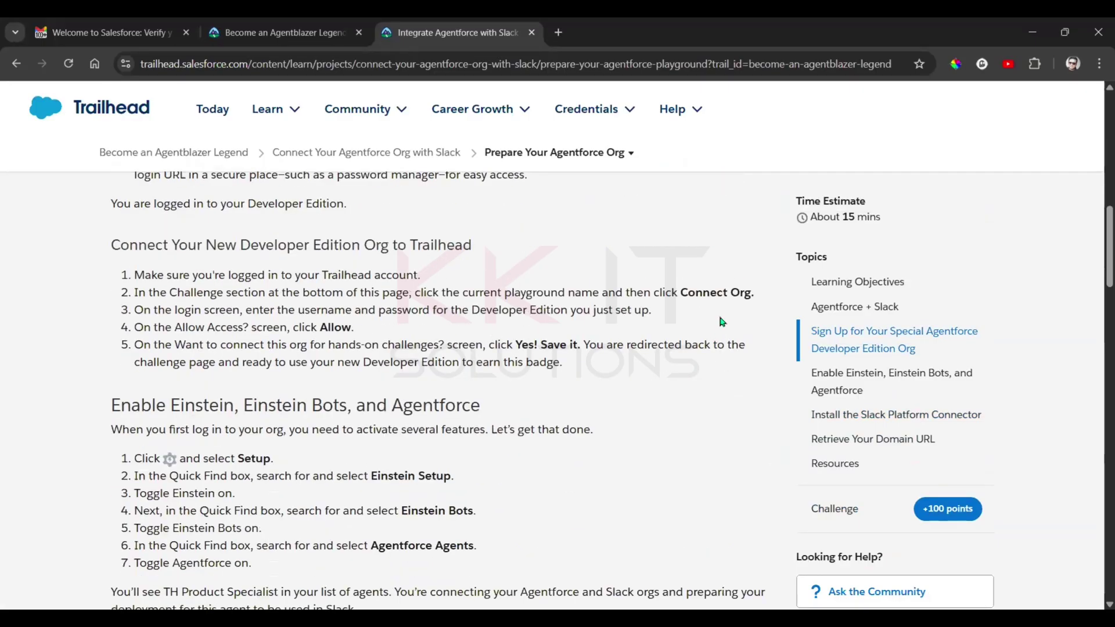
scroll(720, 321, down, 20)
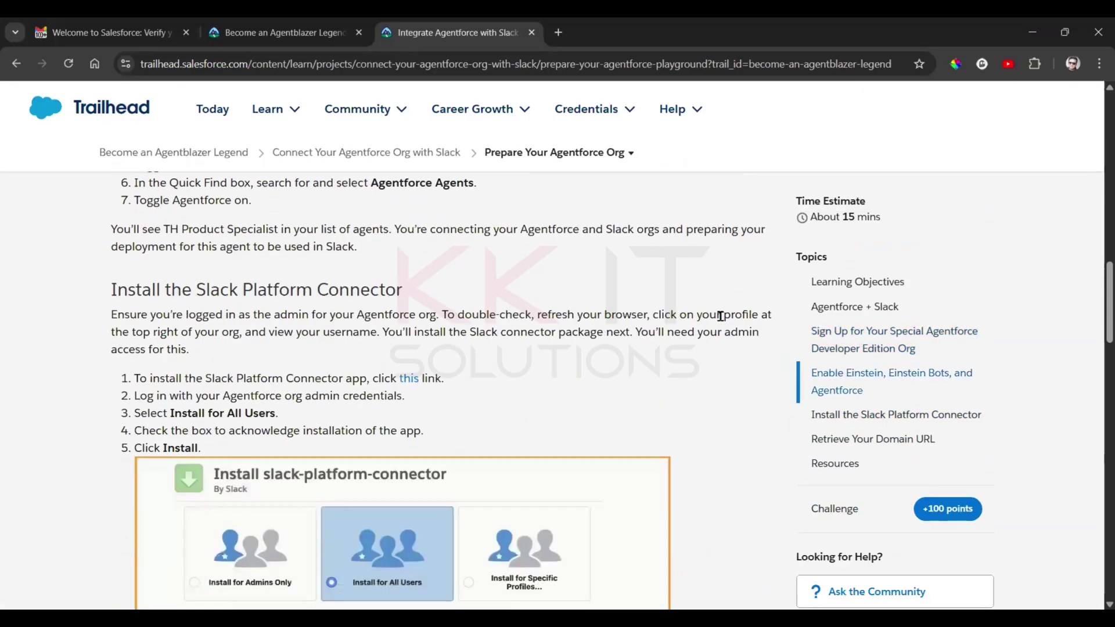
scroll(720, 316, down, 4)
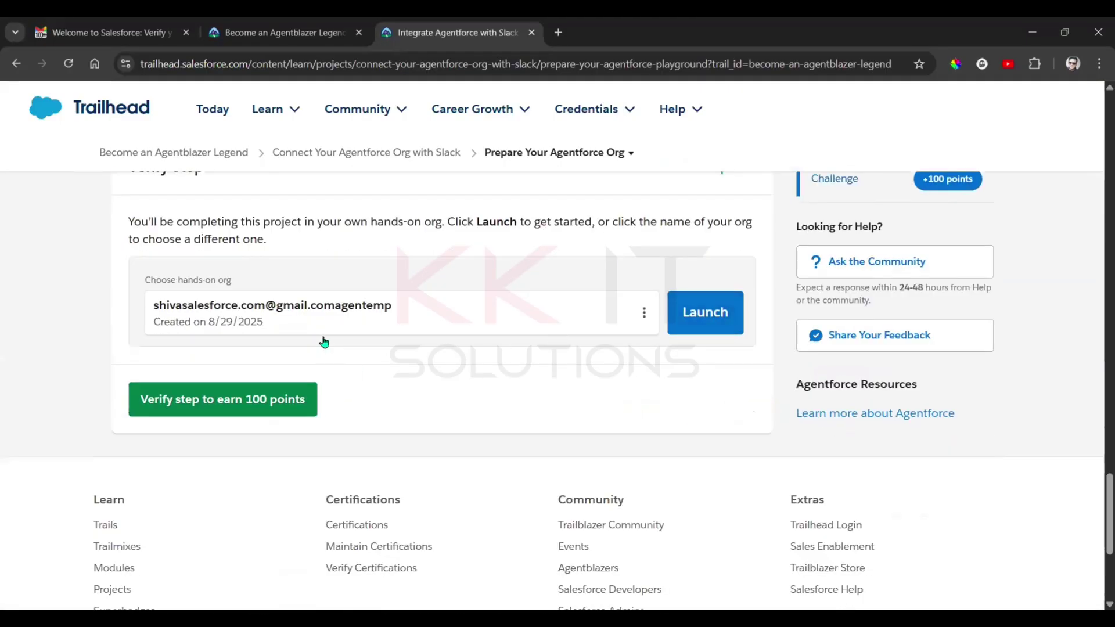
click(290, 334)
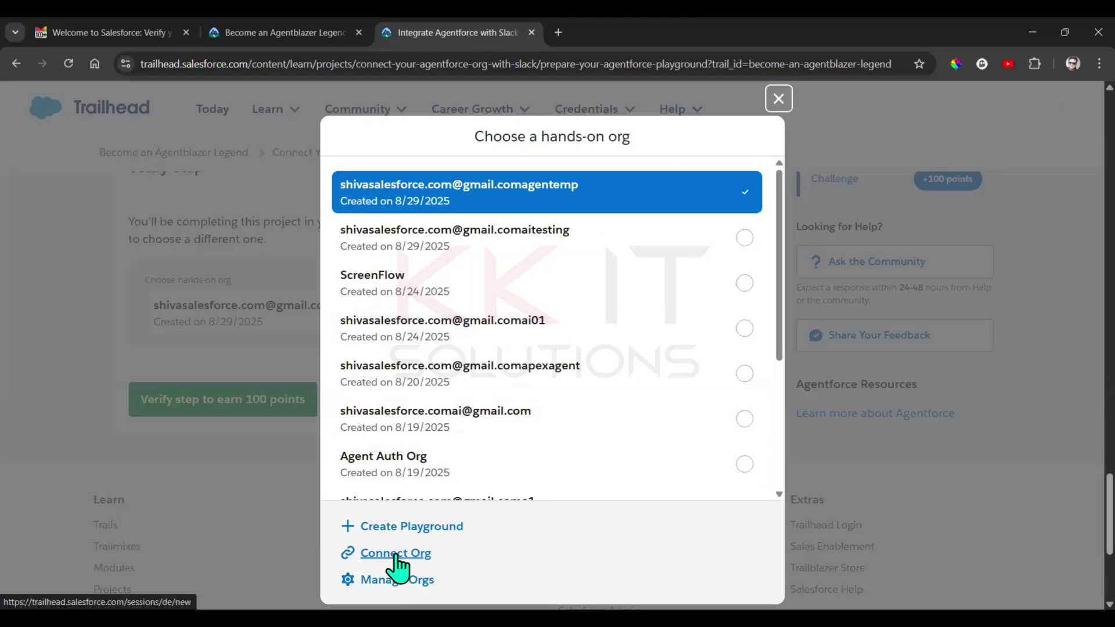
click(397, 556)
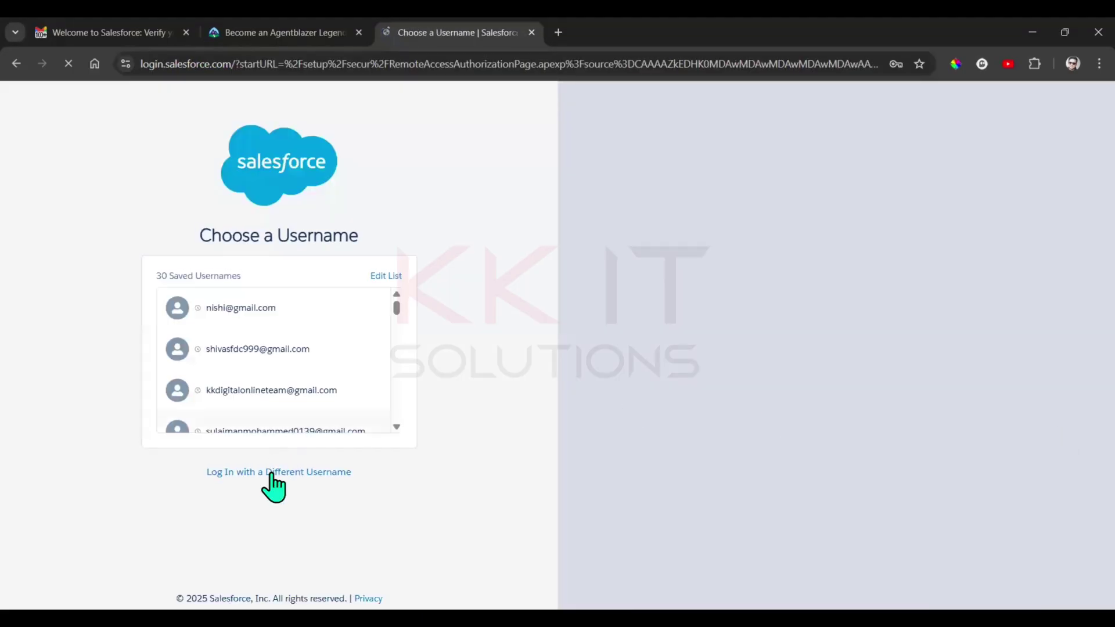
Step: Log in with the new org's username and password, allow access, and save the org
click(274, 471)
key(ctrl+v)
key(Tab)
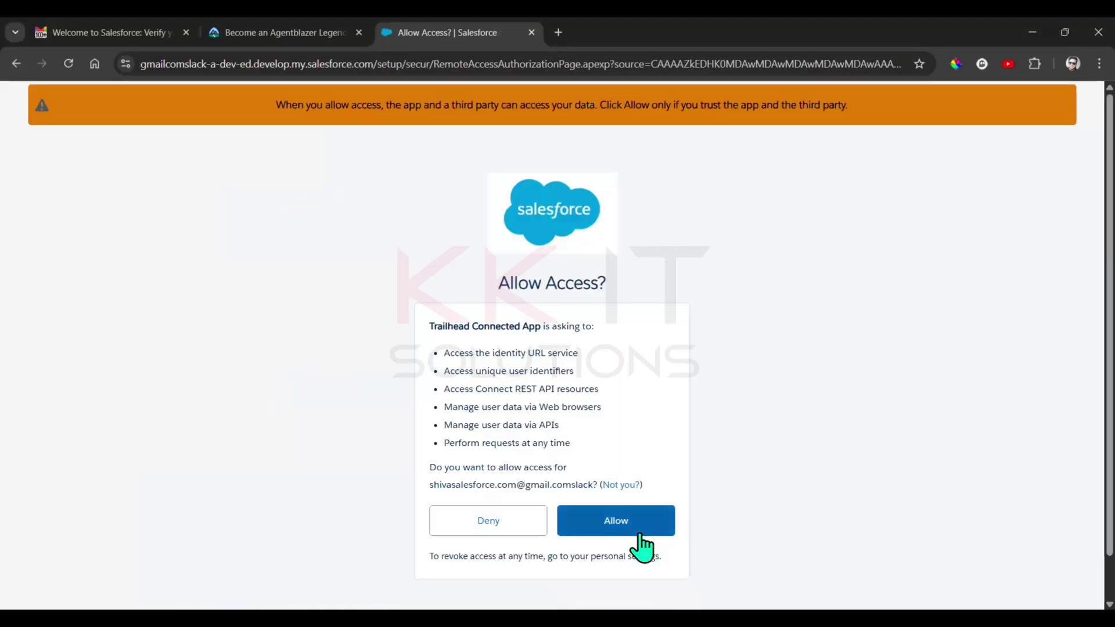
click(638, 529)
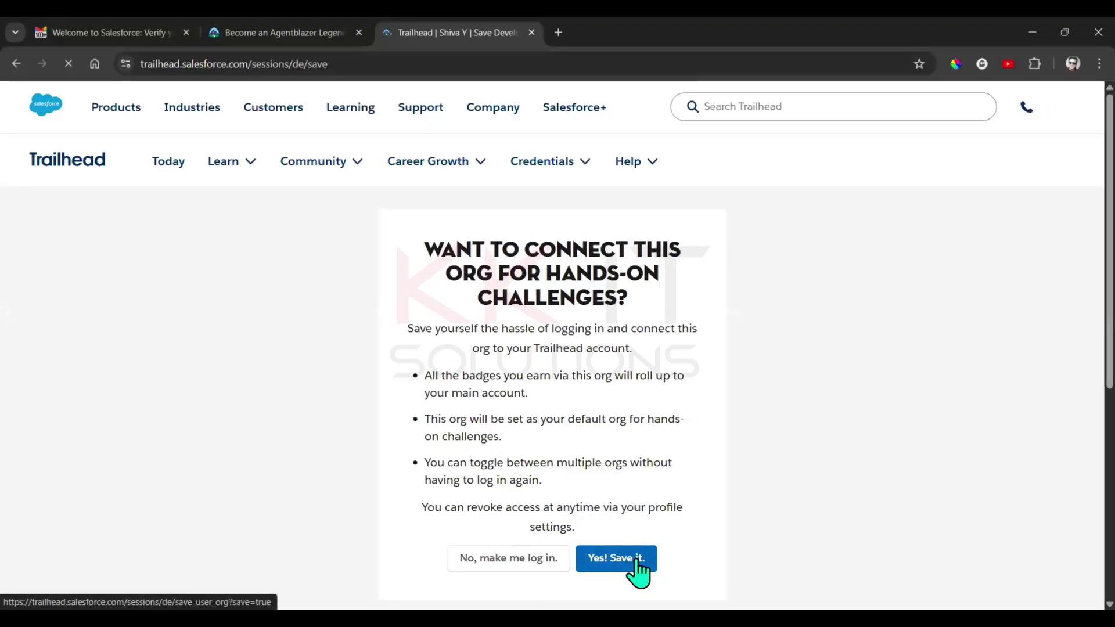
click(638, 559)
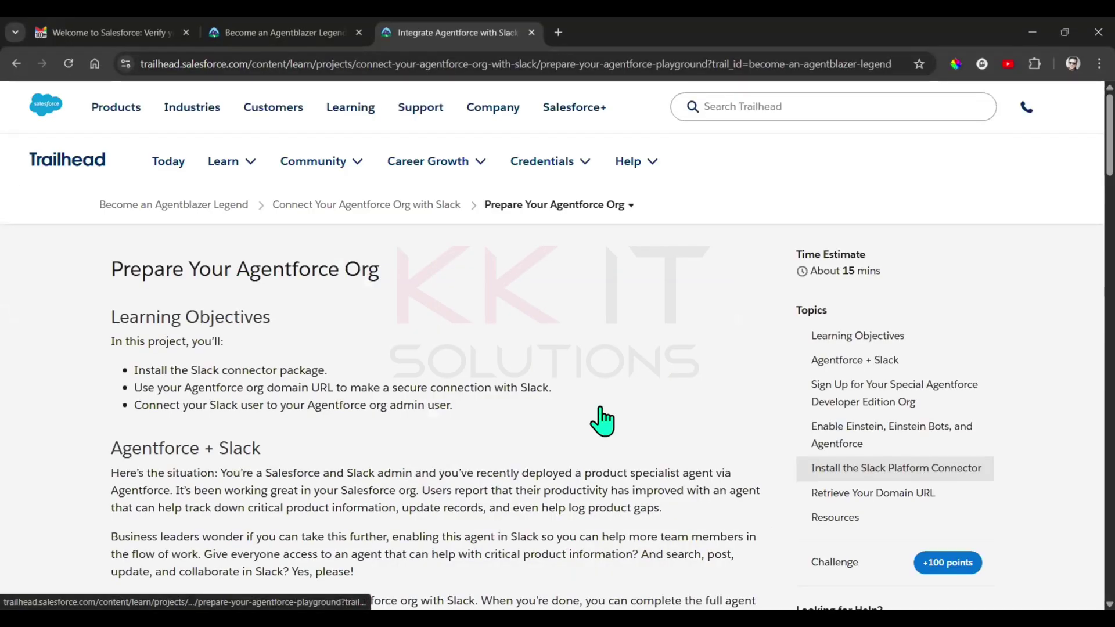
Step: Launch the connected hands-on org's Salesforce Setup in a new tab
scroll(779, 334, down, 10)
scroll(774, 340, down, 20)
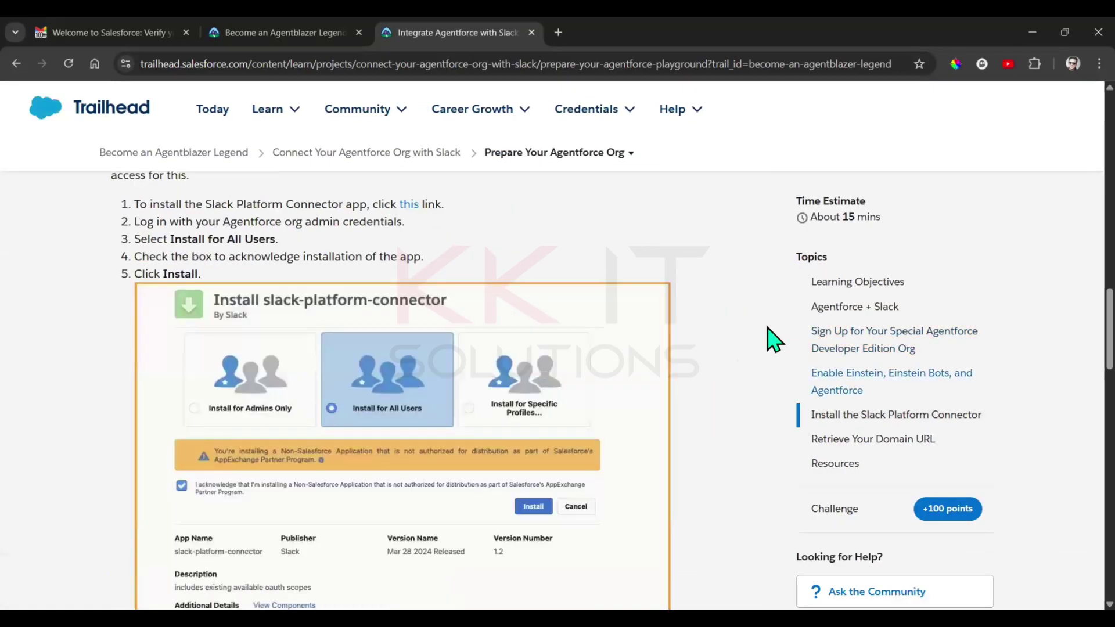
scroll(487, 381, down, 3)
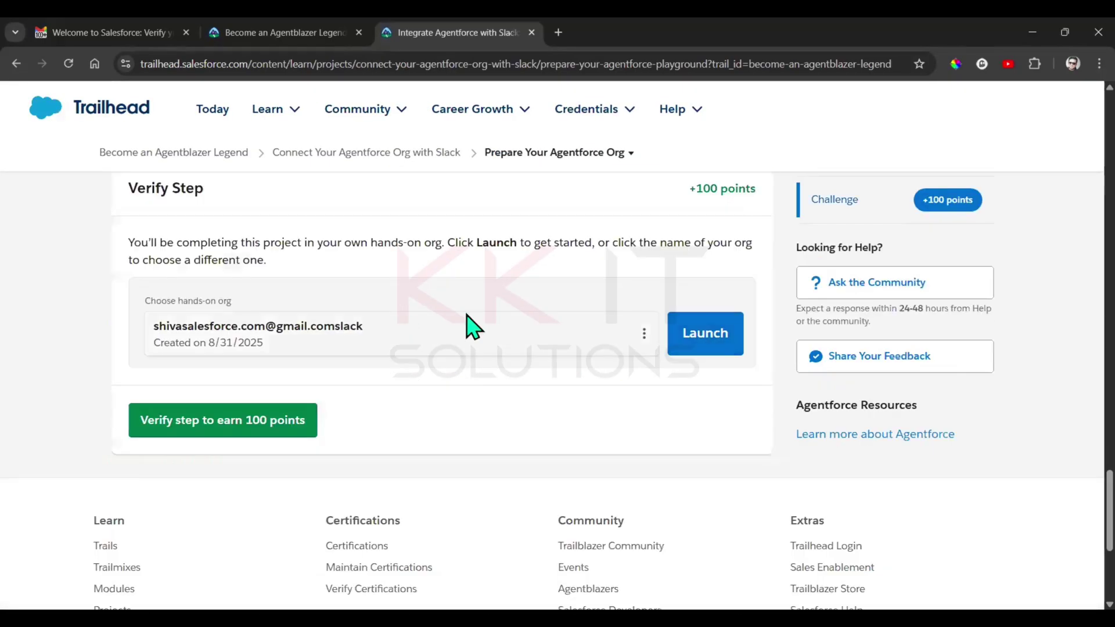
click(689, 341)
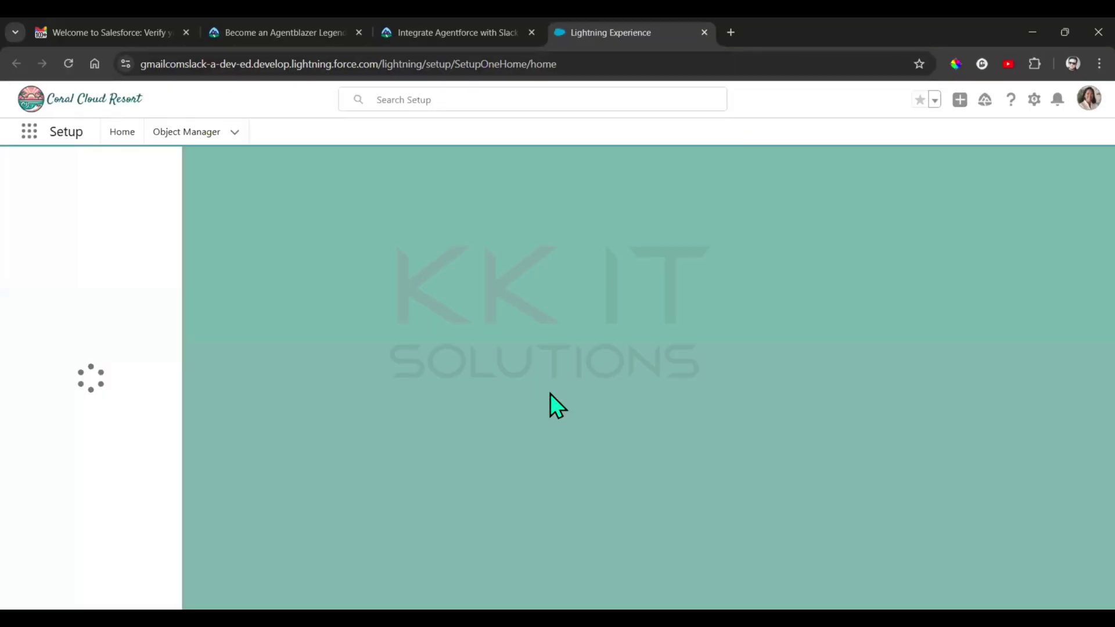
Step: Back on Trailhead, scroll to the 'Enable Einstein, Einstein Bots, and Agentforce' section
click(494, 32)
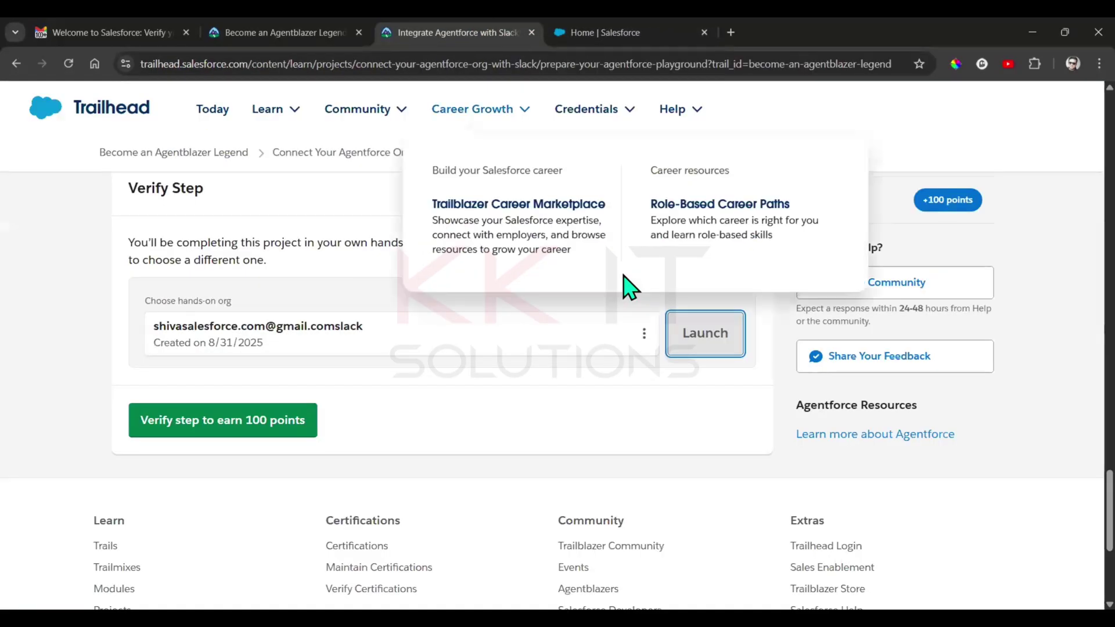
scroll(219, 269, up, 15)
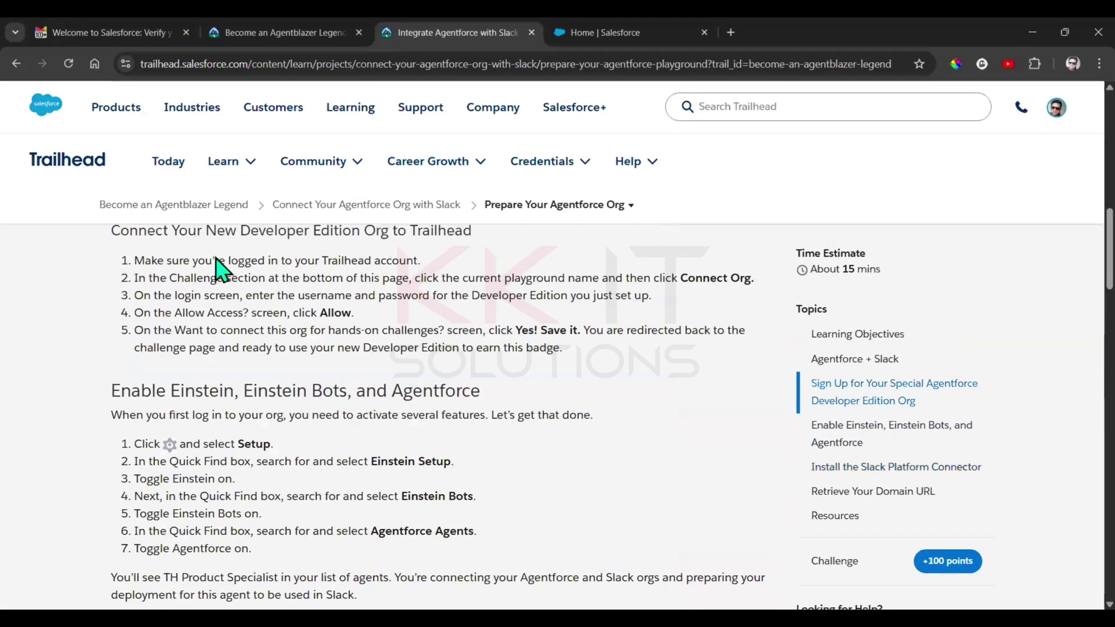
scroll(220, 269, up, 3)
scroll(220, 268, down, 9)
scroll(218, 255, up, 5)
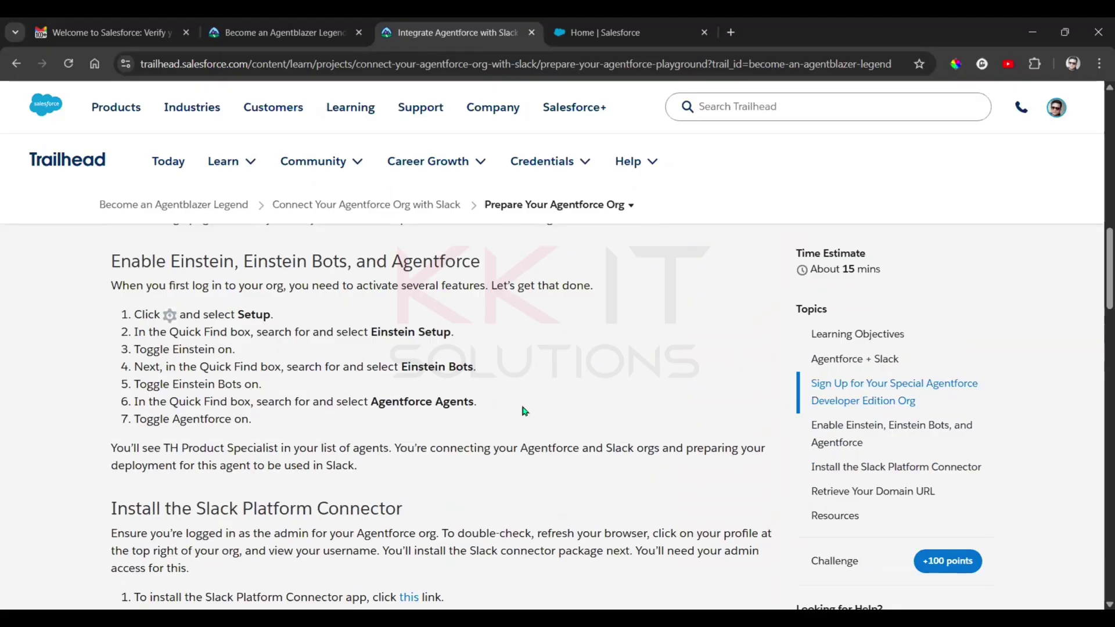
Step: In the org's Setup, dismiss the notification prompt and Service Cloud setup suggestion
click(581, 32)
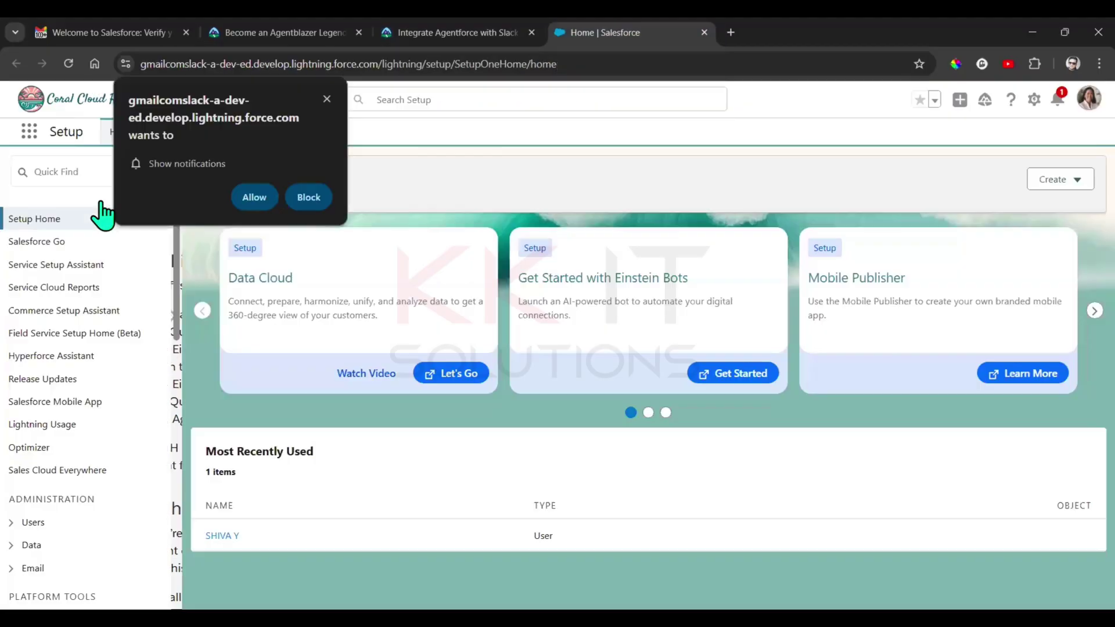
click(67, 170)
click(327, 100)
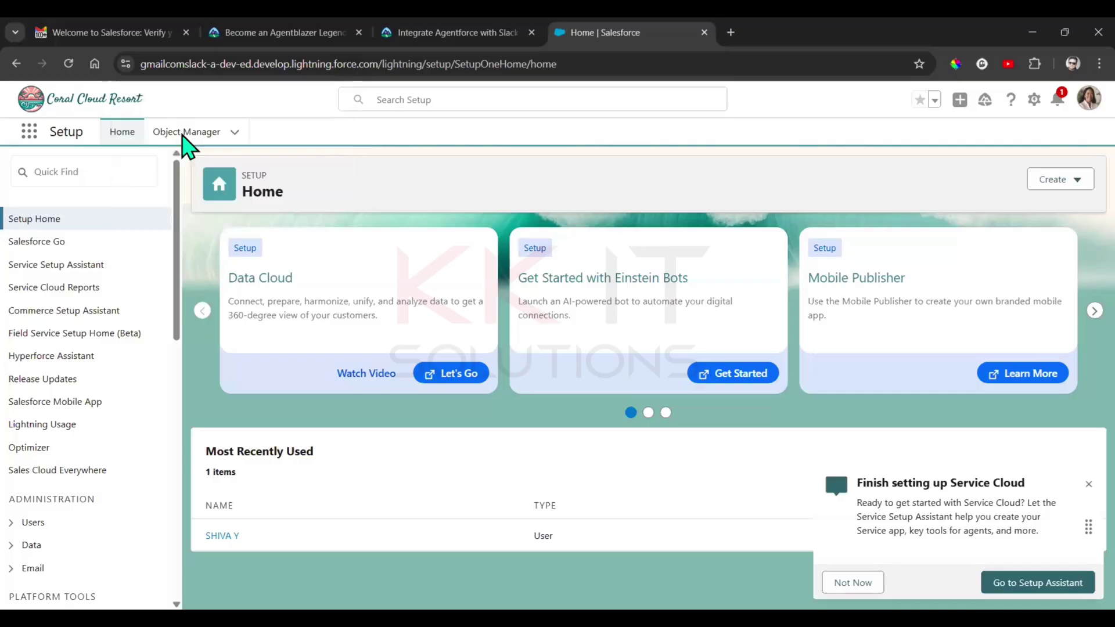
click(843, 583)
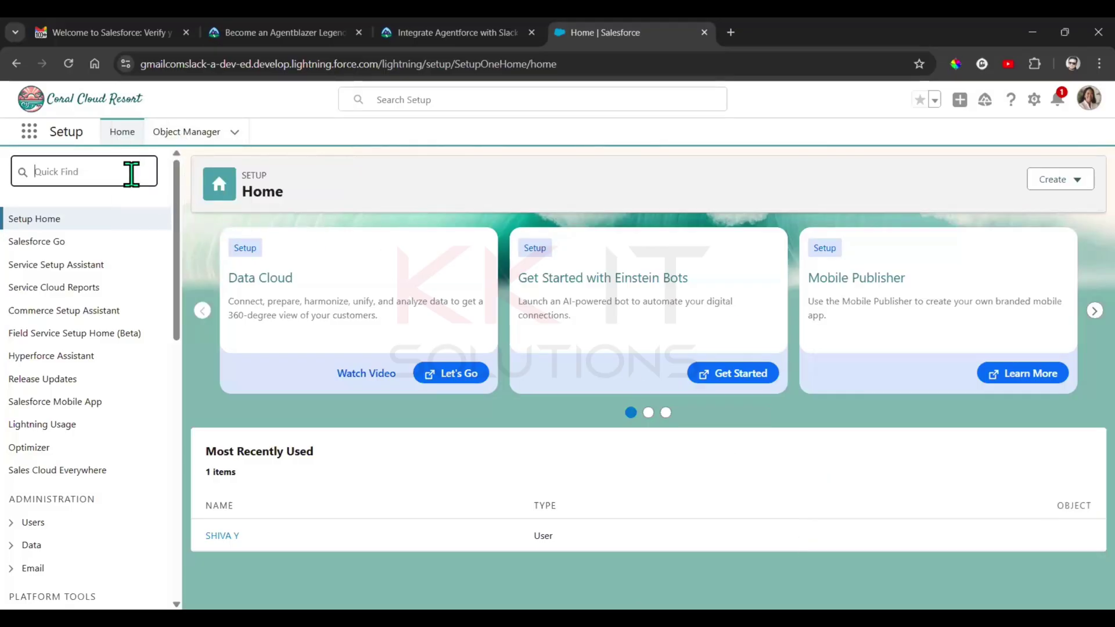
Step: Find Einstein Setup in Quick Find and switch Turn on Einstein on
text(Einstein Setu)
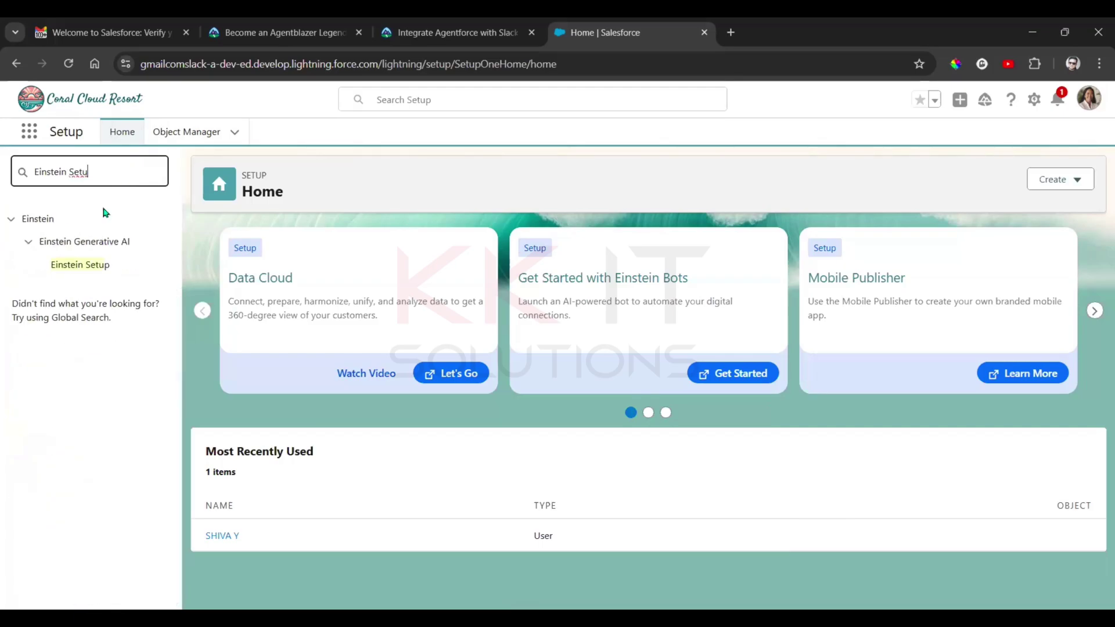
click(68, 265)
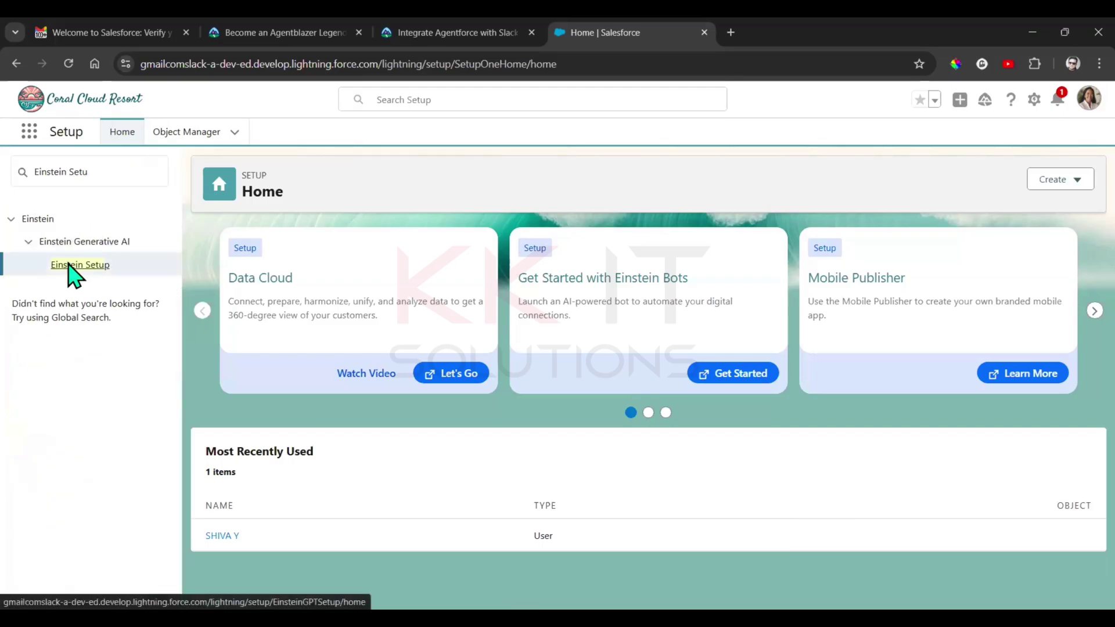
click(69, 265)
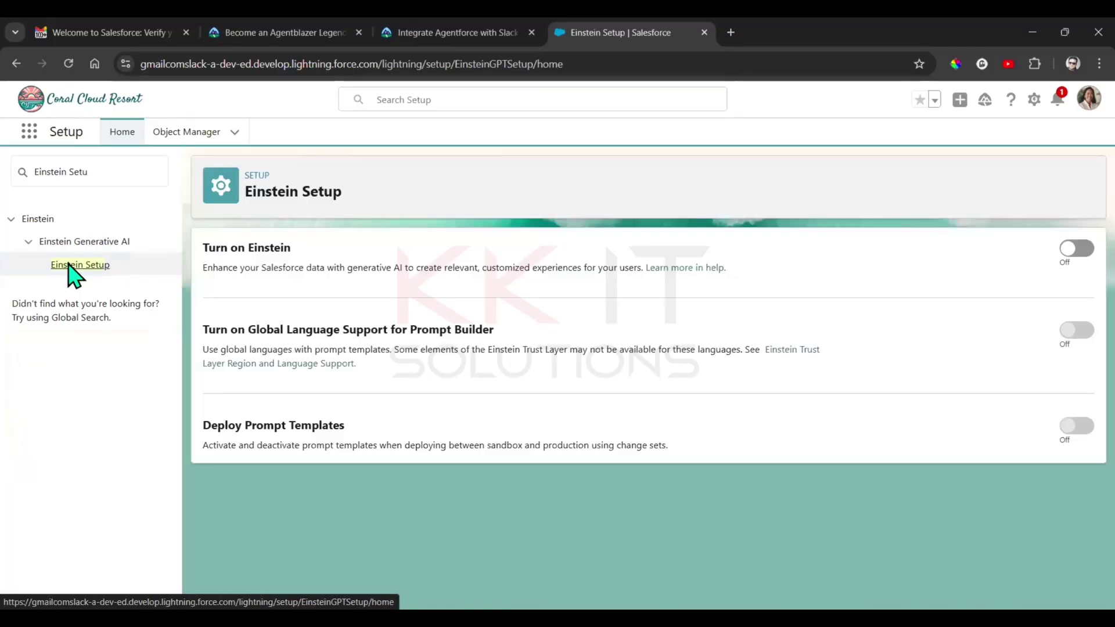
click(1076, 250)
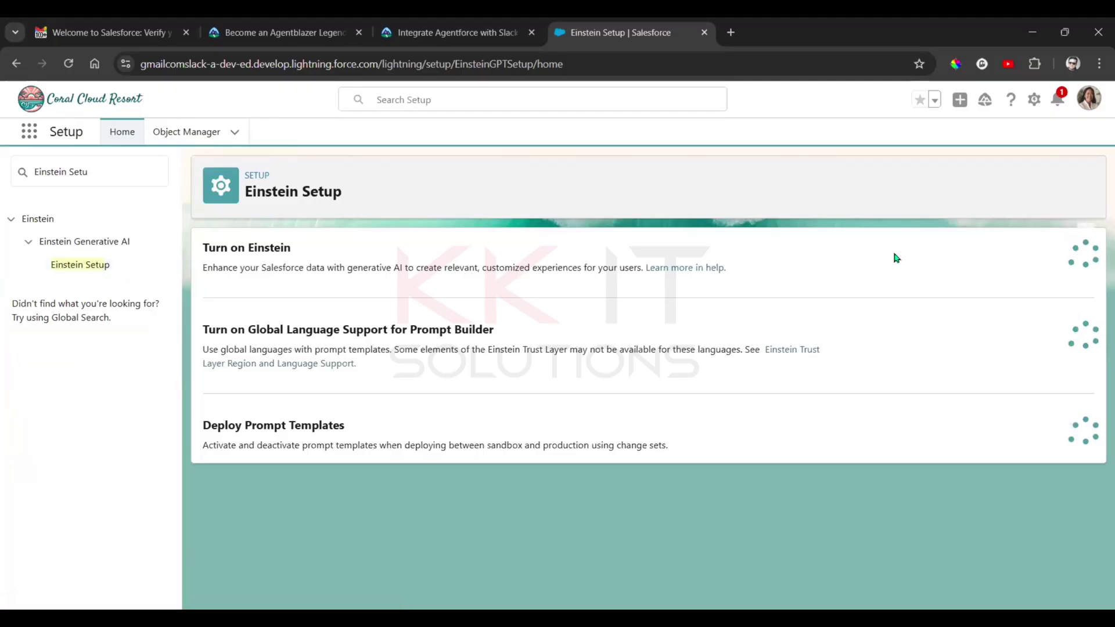
drag(148, 182, 5, 191)
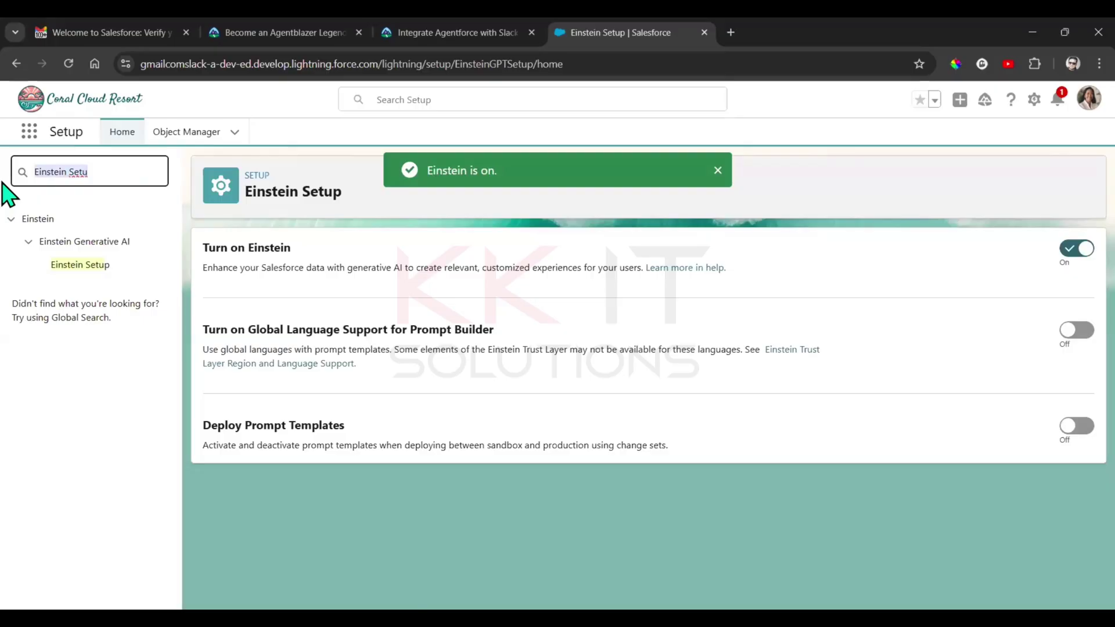
Step: Search Quick Find for Einstein Bots and switch the Einstein Bots toggle on
key(End)
key(BackSpace)
key(BackSpace)
key(BackSpace)
key(BackSpace)
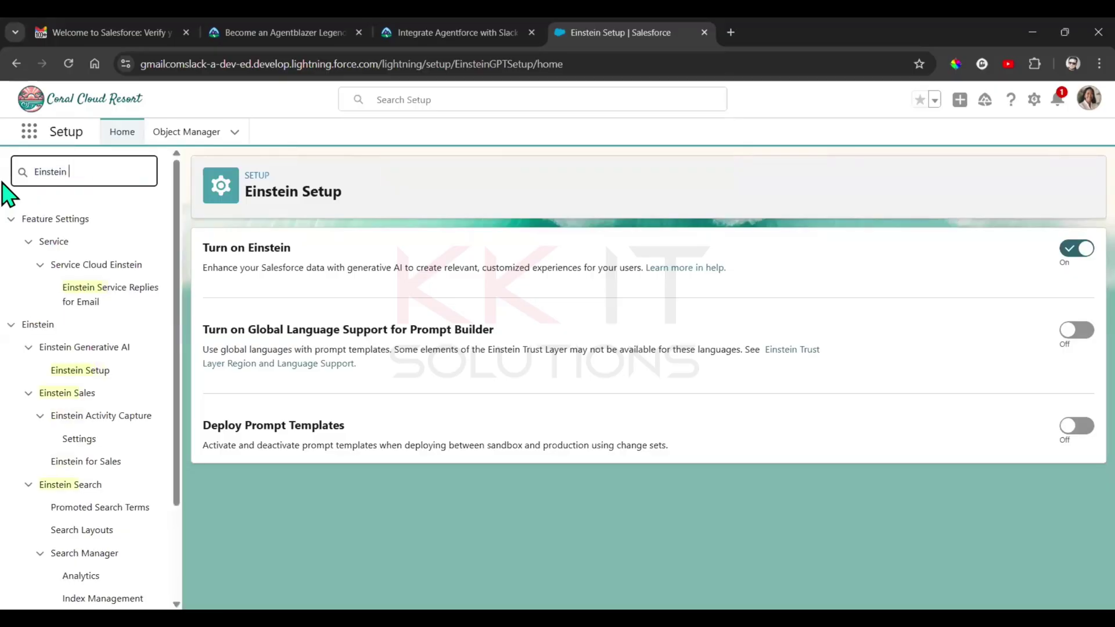
text(Bots)
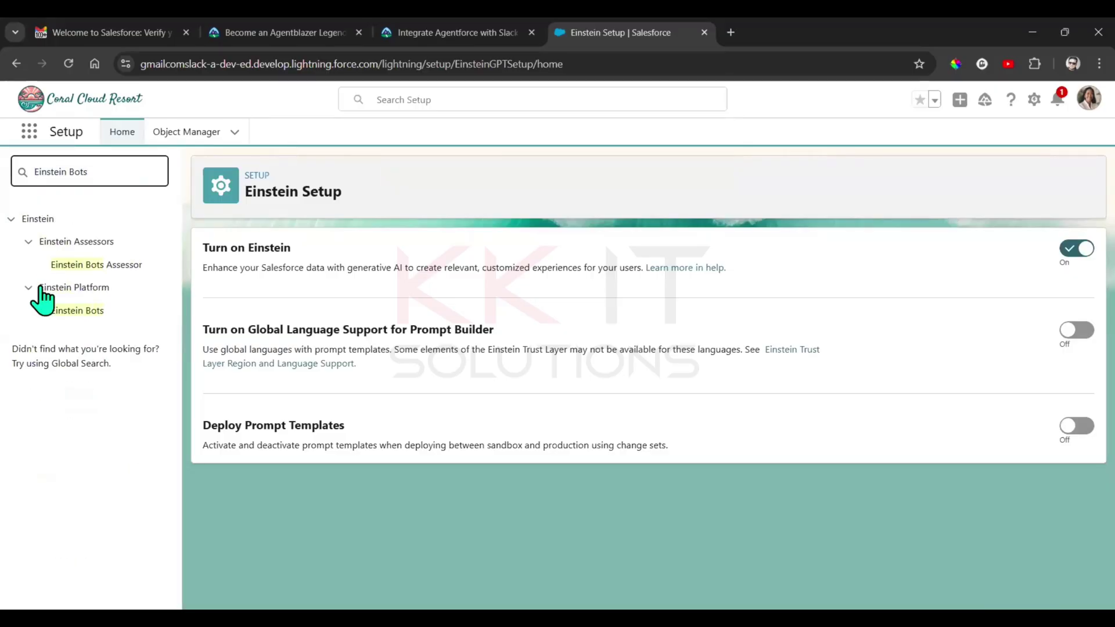
click(76, 312)
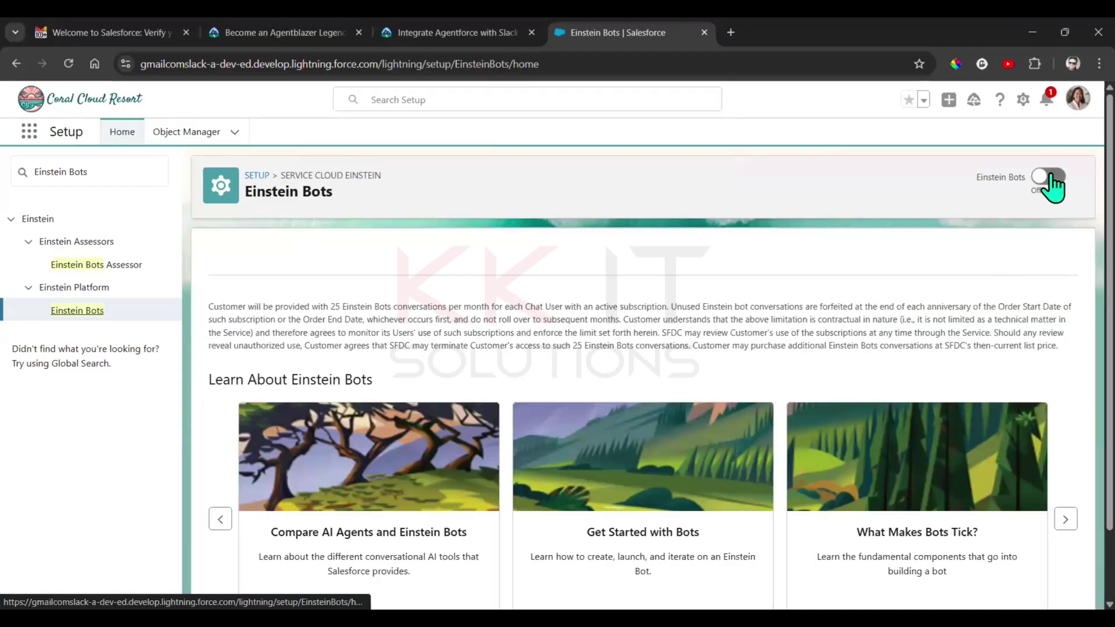
click(1049, 178)
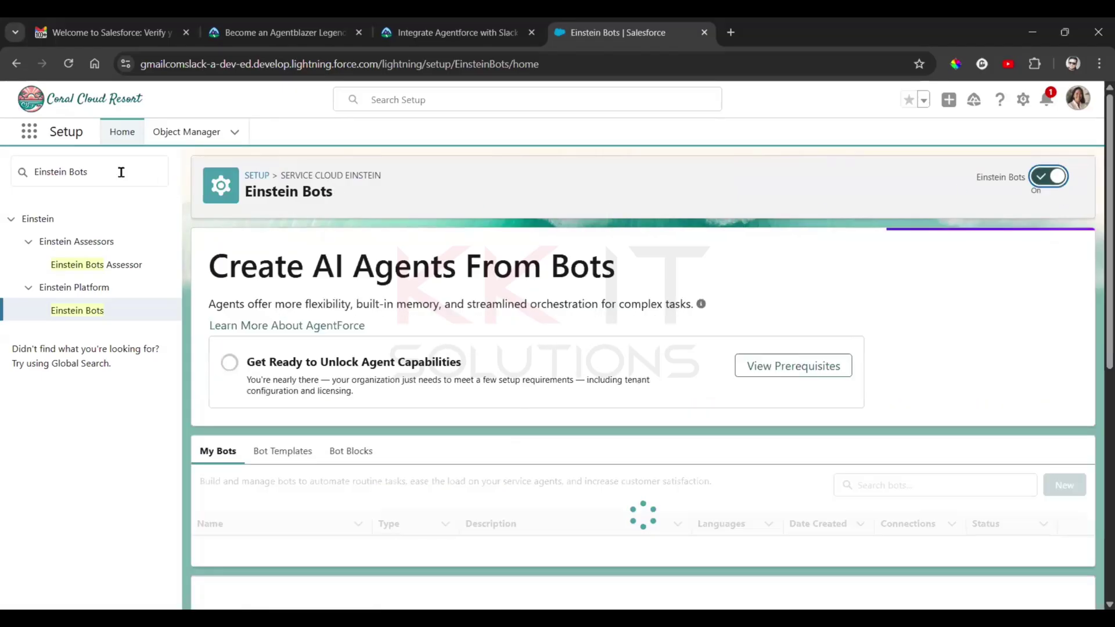
drag(121, 172, 9, 186)
text(Agentforce Agen)
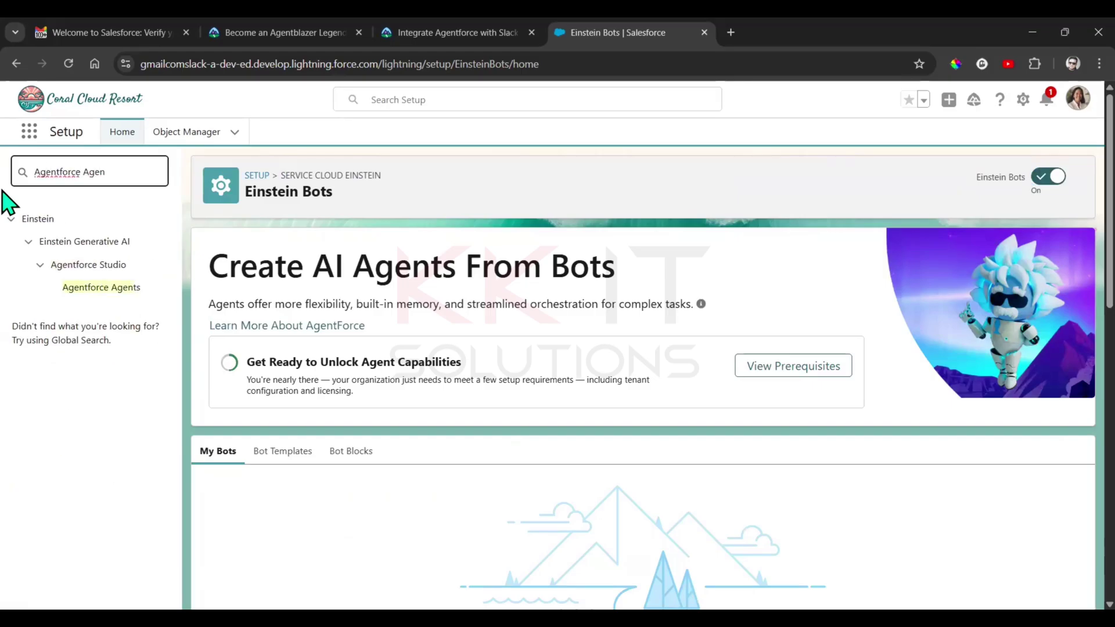
Step: On the Agentforce Agents page, toggle Agentforce and the Agentforce (Default) Agent on
click(104, 288)
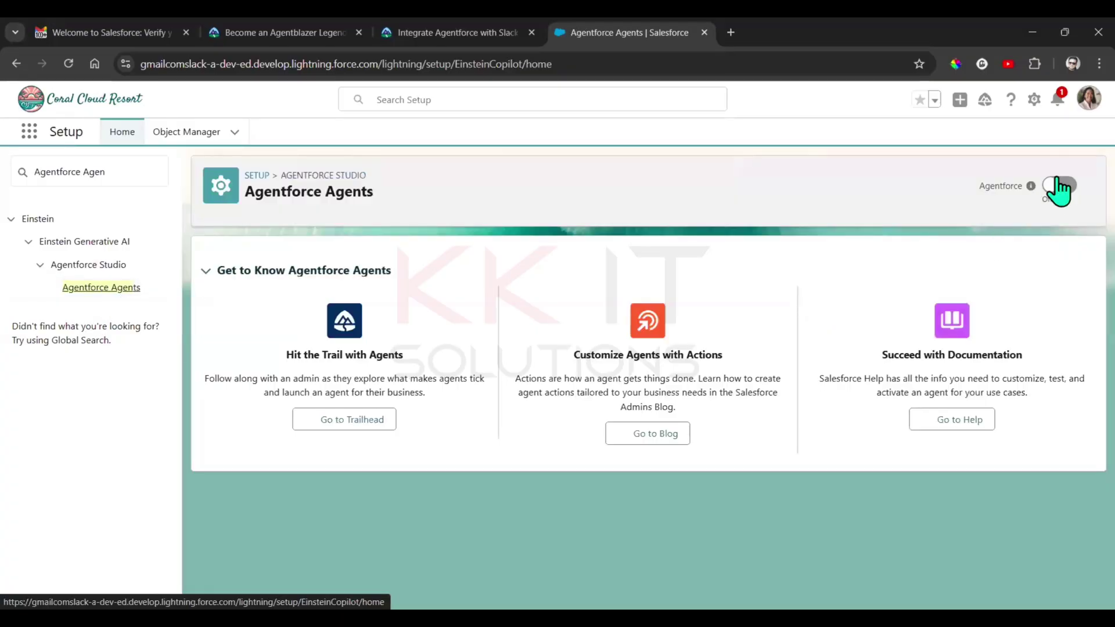
click(1060, 186)
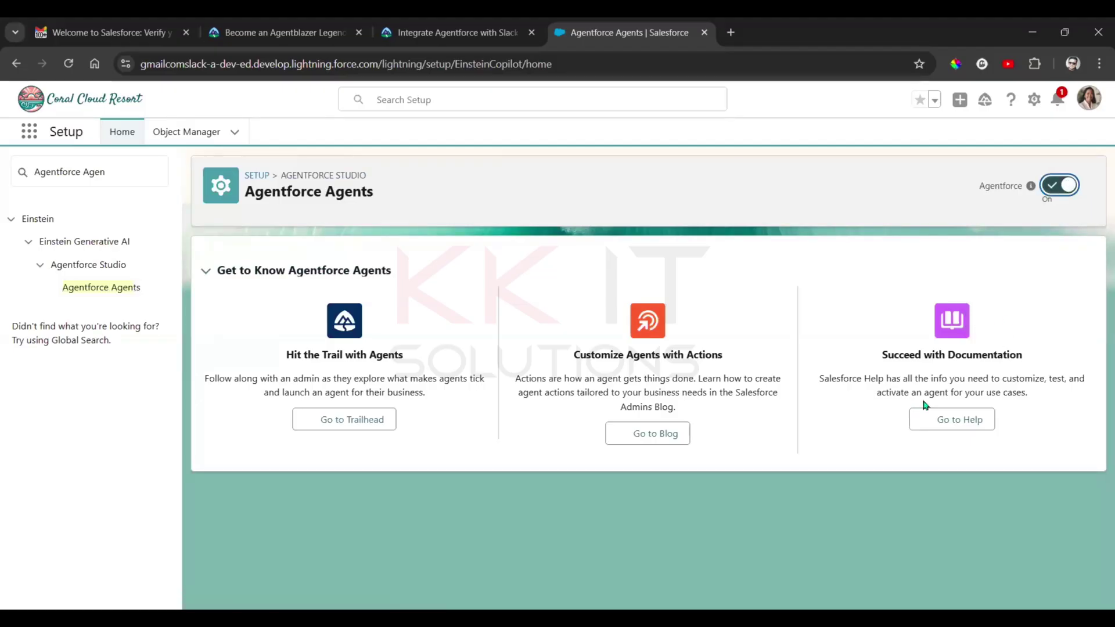
click(1066, 499)
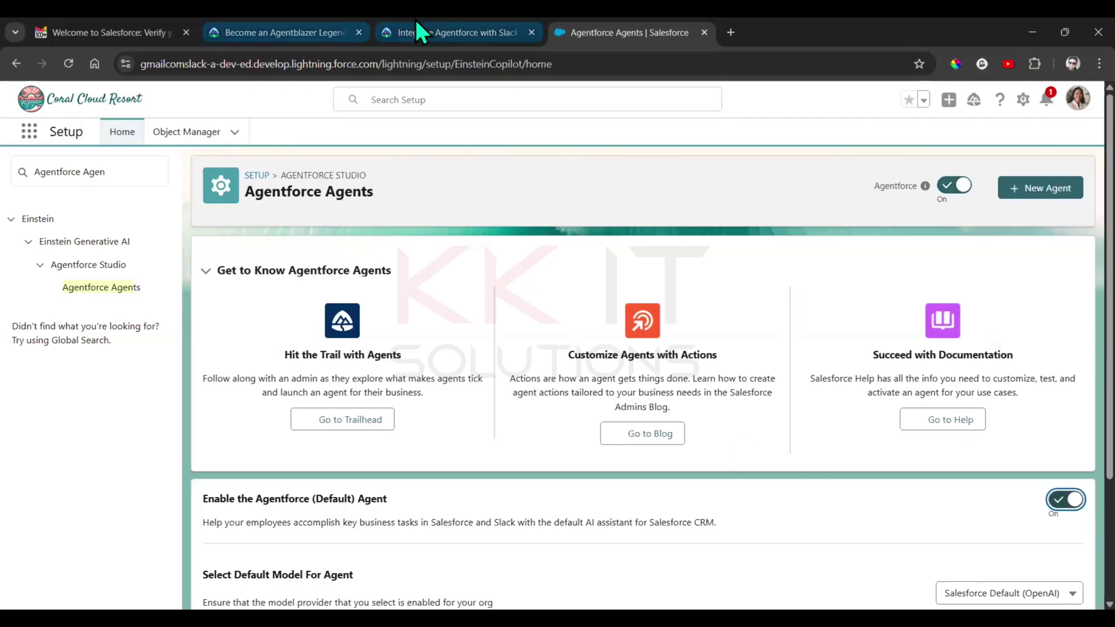
Step: Return to the 'Integrate Agentforce with Slack' tab at Install the Slack Platform Connector
key(ctrl+shift+Tab)
scroll(407, 349, down, 2)
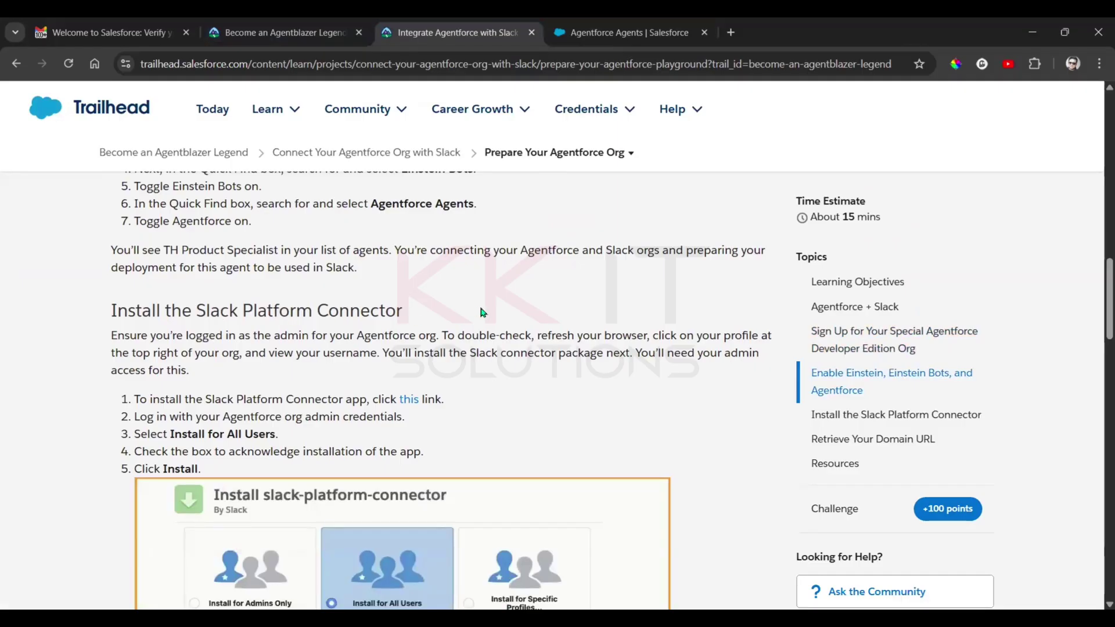
scroll(482, 311, down, 1)
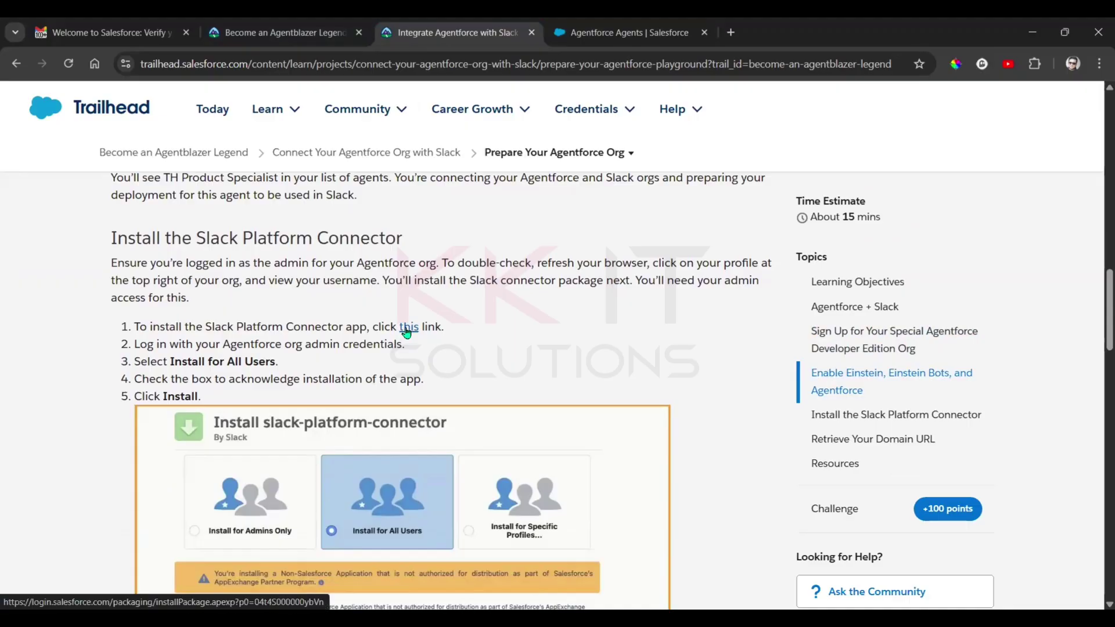
Step: Log in to the Agentforce org under a different username, skipping phone registration, to reach the connector installer
click(406, 329)
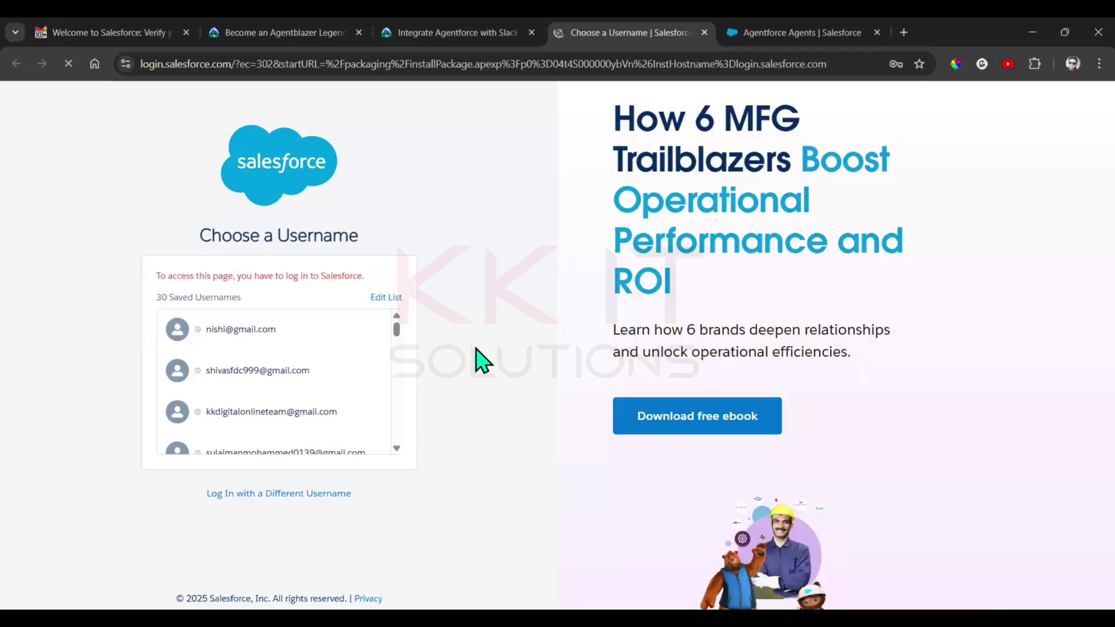
click(283, 492)
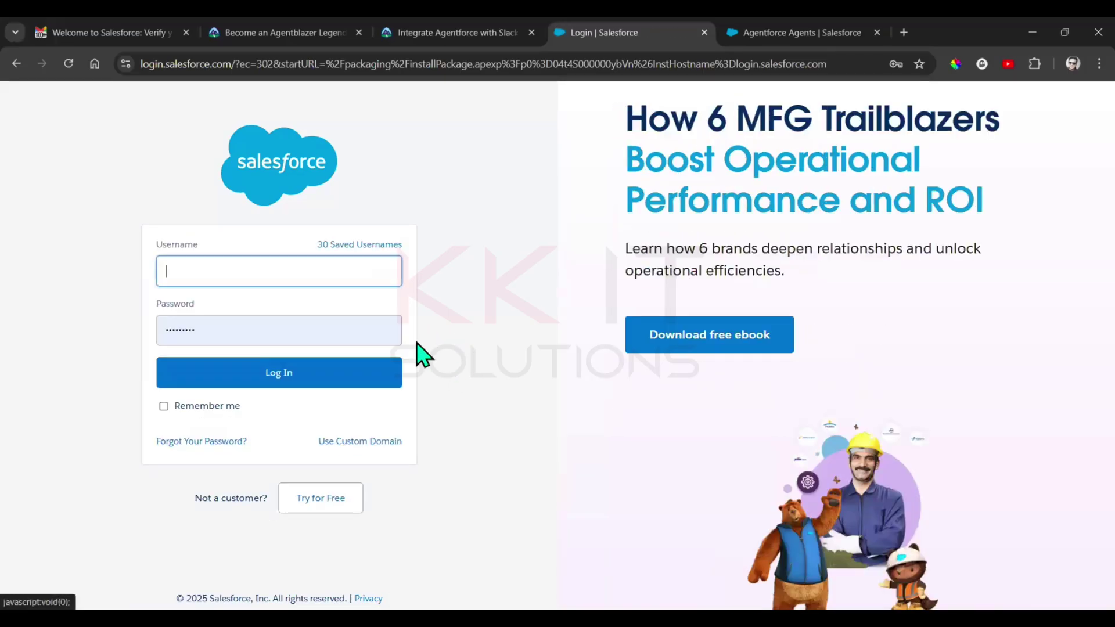
click(344, 320)
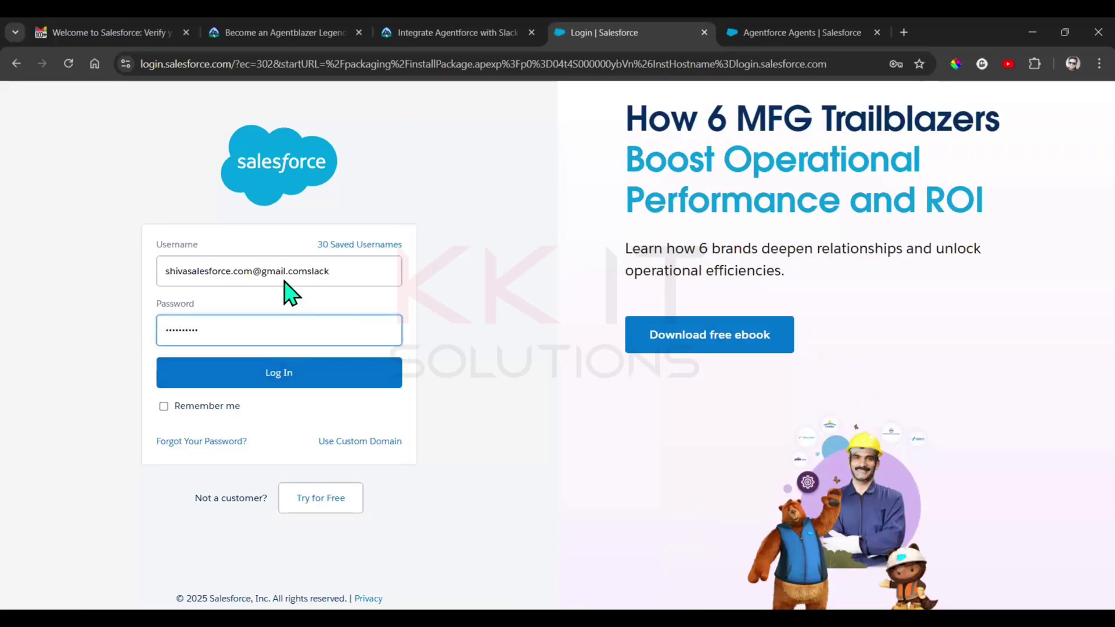
click(287, 378)
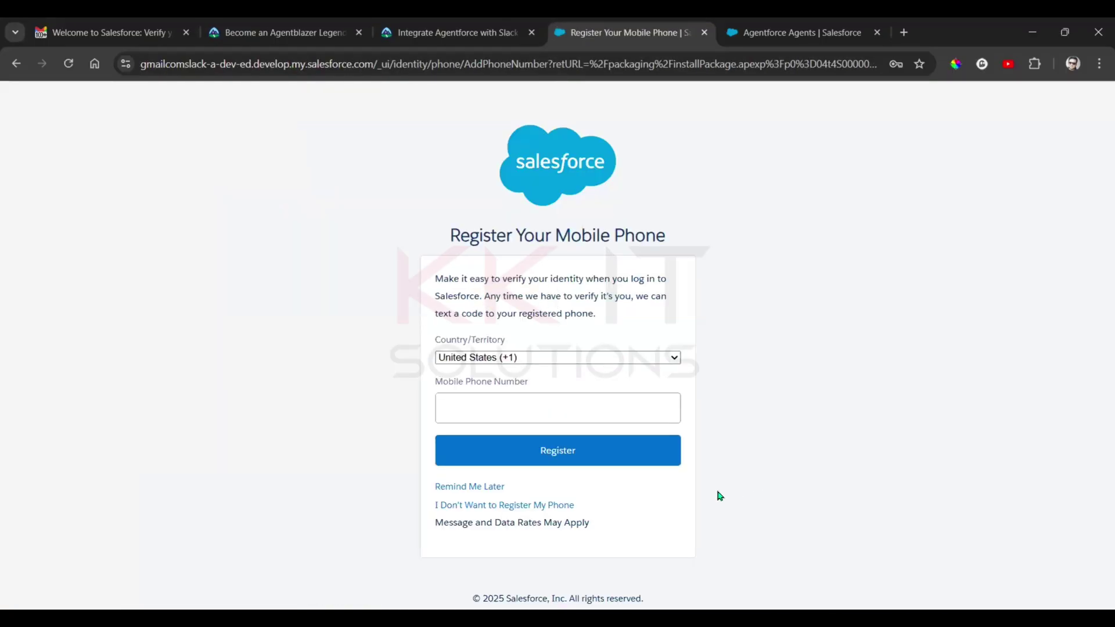
click(475, 507)
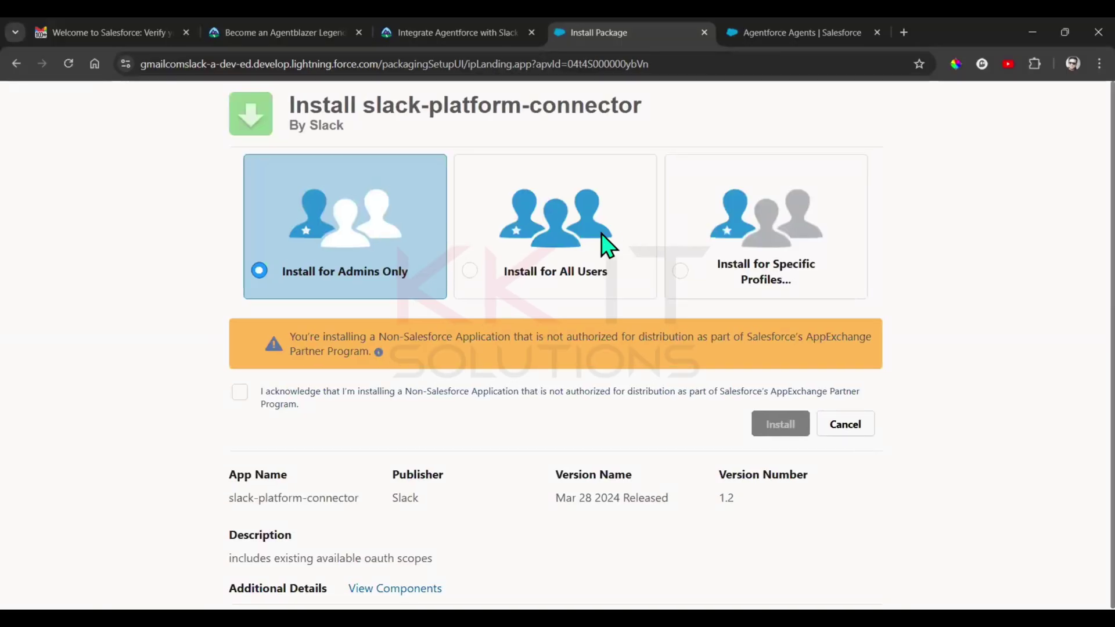
Step: Install slack-platform-connector for all users, acknowledging the non-Salesforce application warning
click(607, 245)
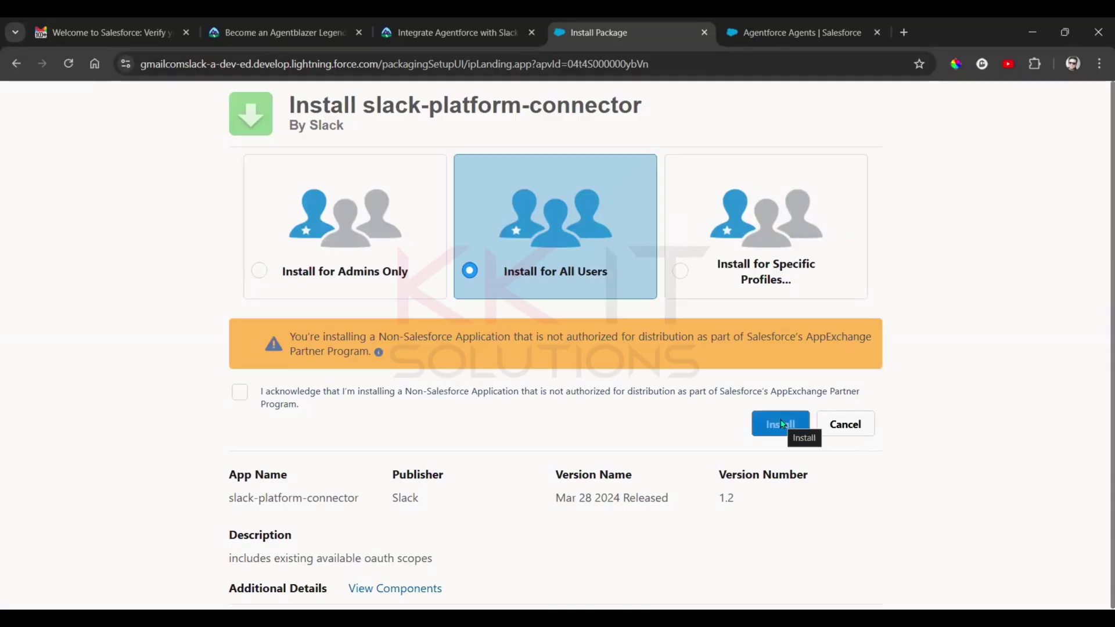
click(241, 394)
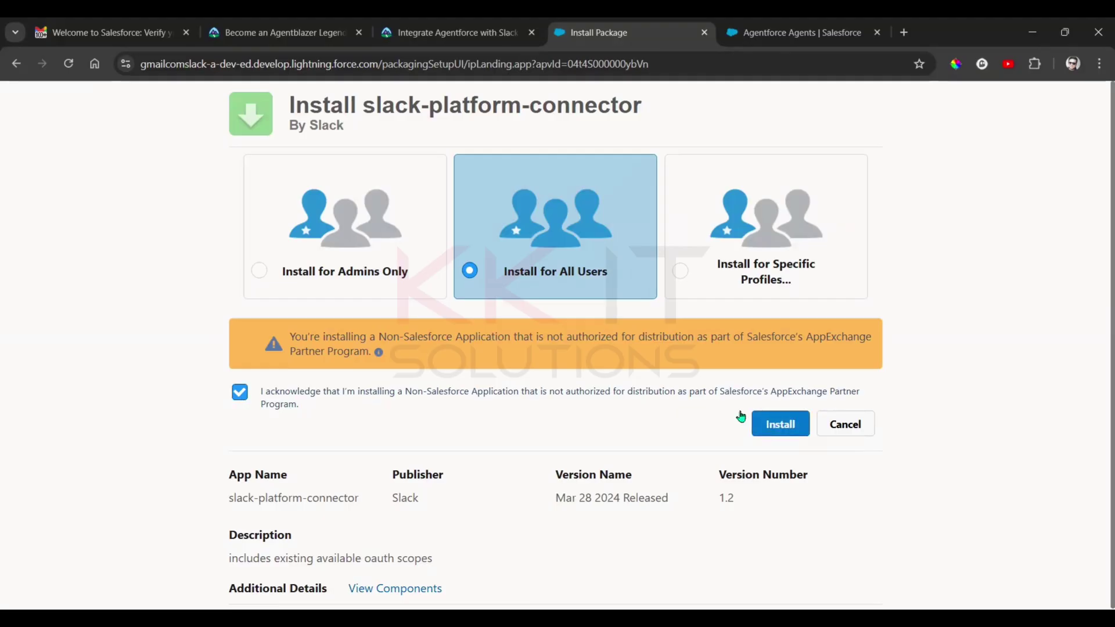
click(794, 432)
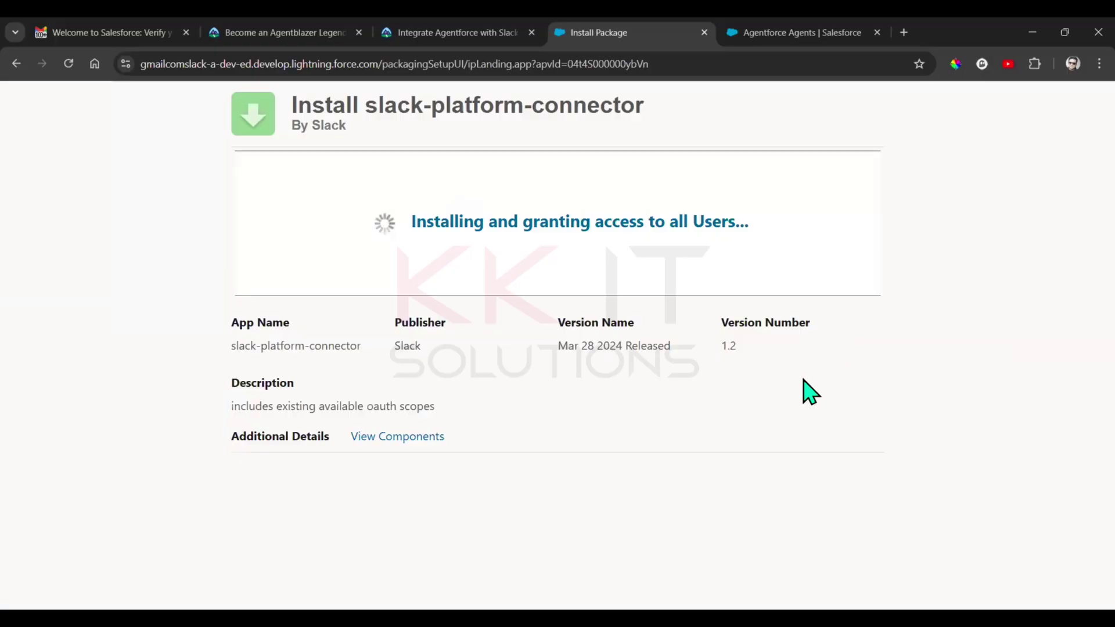
Step: Check back on the installer tab until slack-platform-connector shows Installation Complete
click(431, 29)
scroll(581, 373, down, 8)
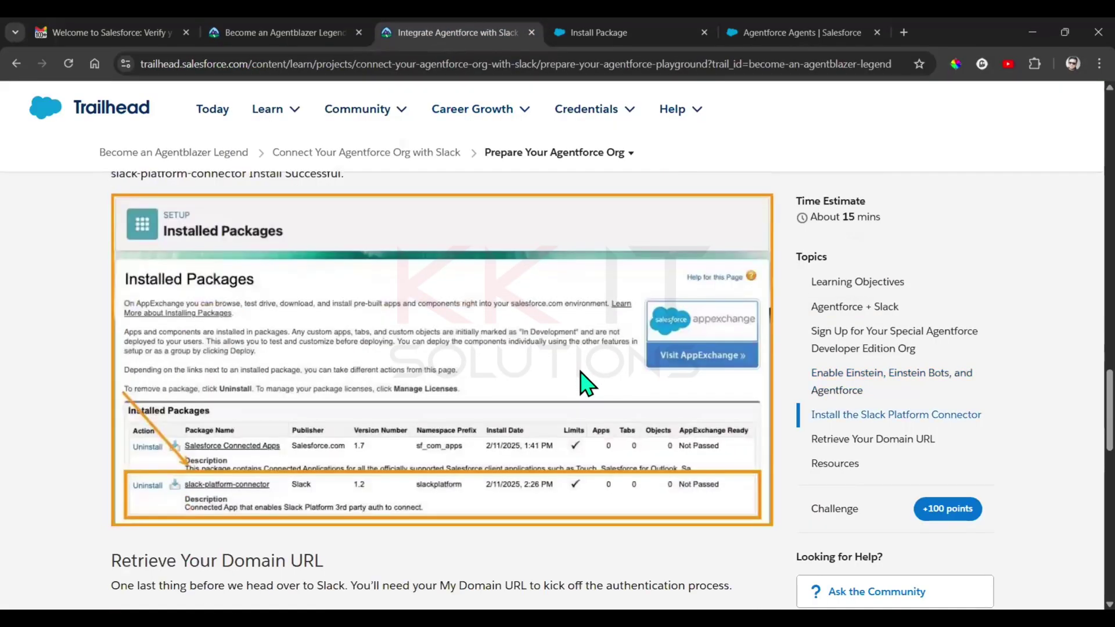
scroll(587, 384, up, 2)
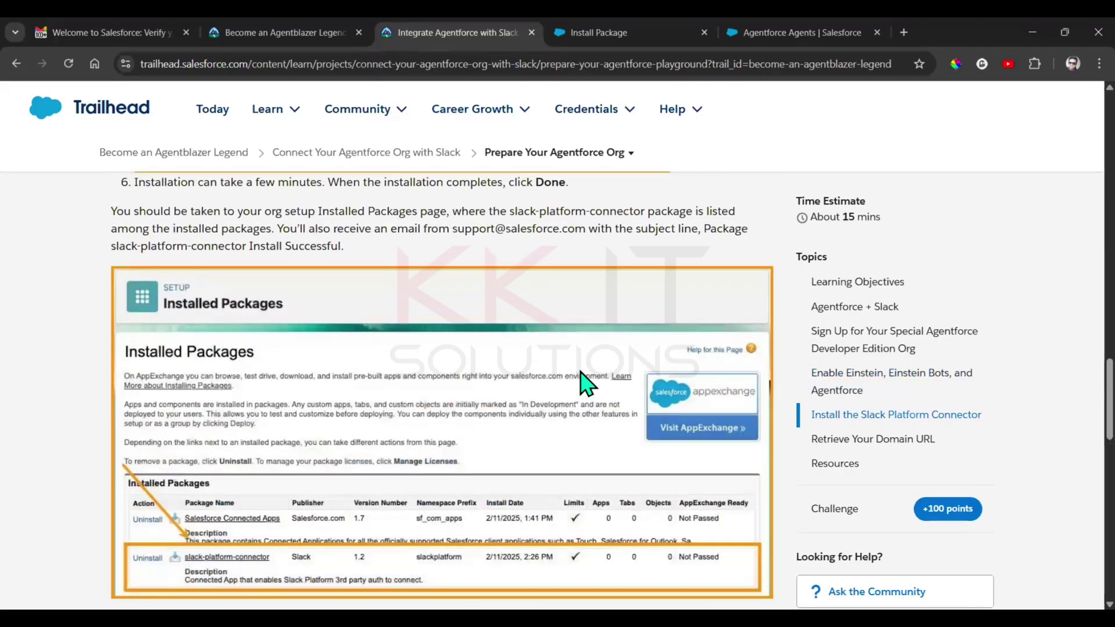
scroll(587, 383, down, 2)
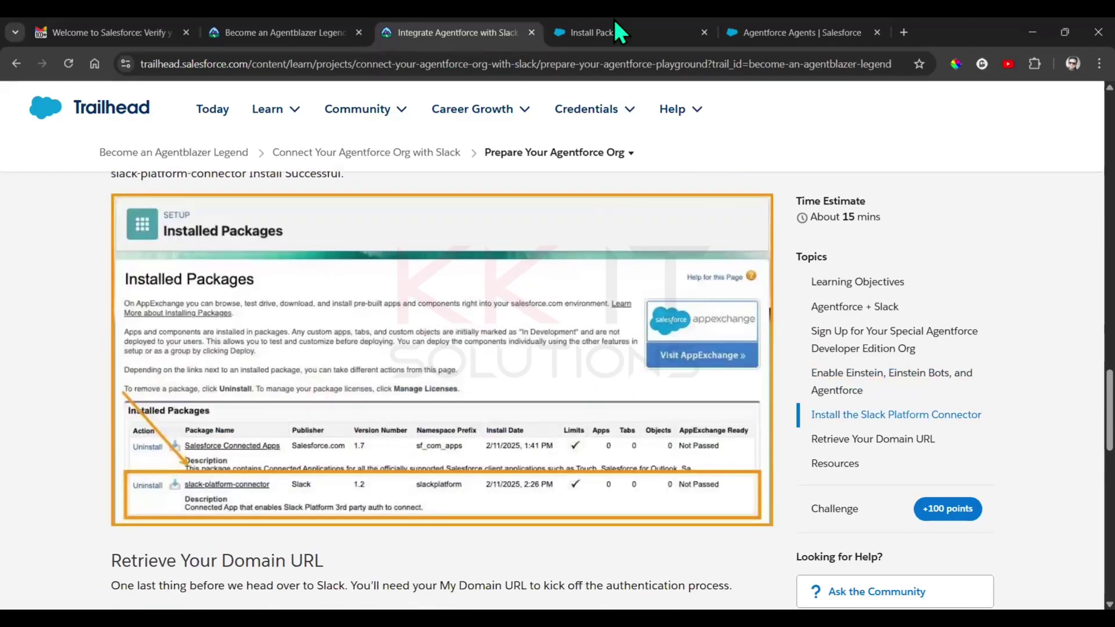
click(615, 29)
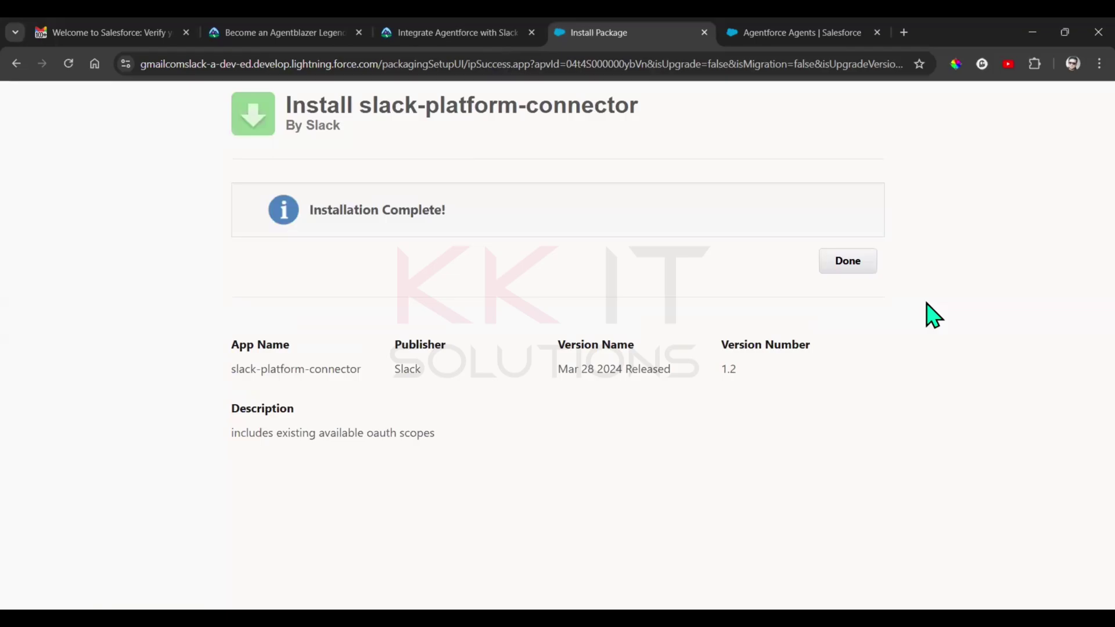
Step: Finish the installer and confirm slack-platform-connector 1.2 matches the Installed Packages screenshot
click(851, 263)
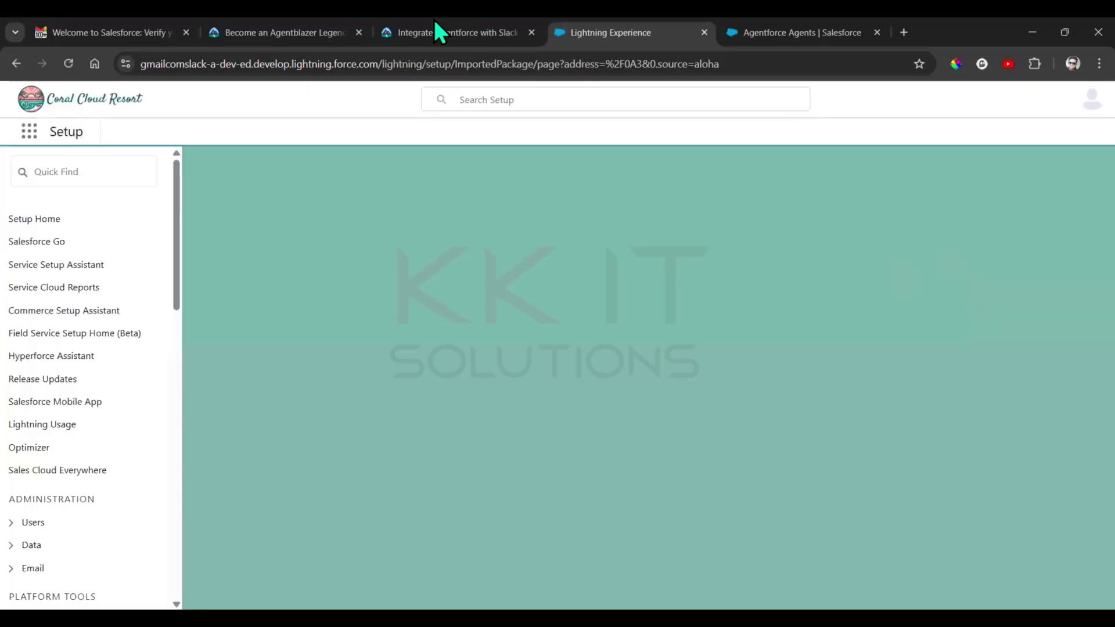
key(ctrl+shift+Tab)
scroll(365, 406, down, 3)
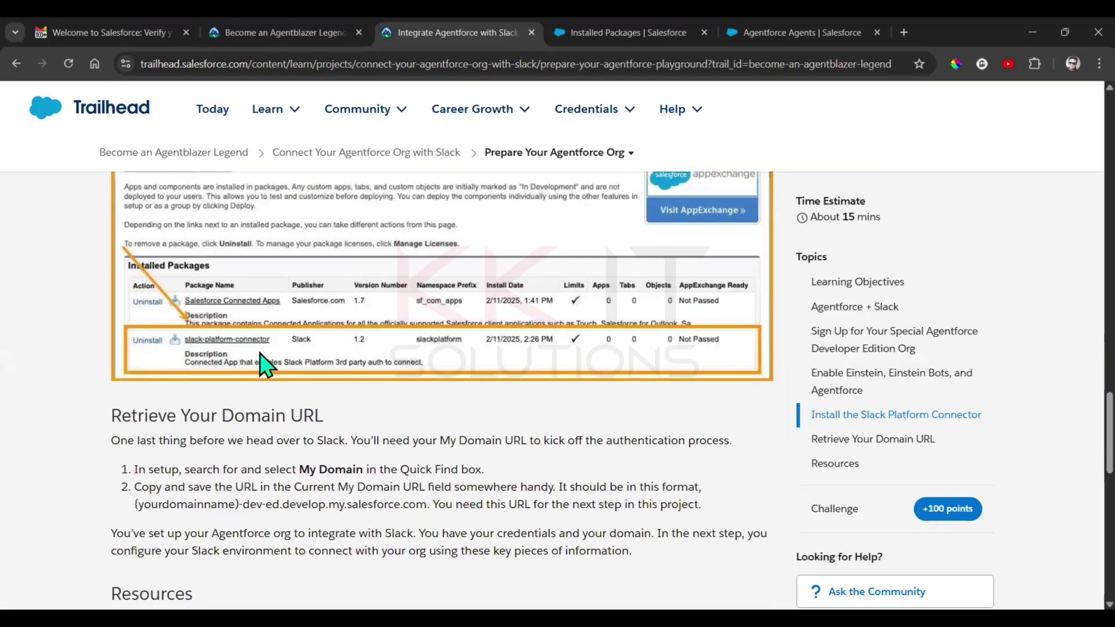
click(627, 32)
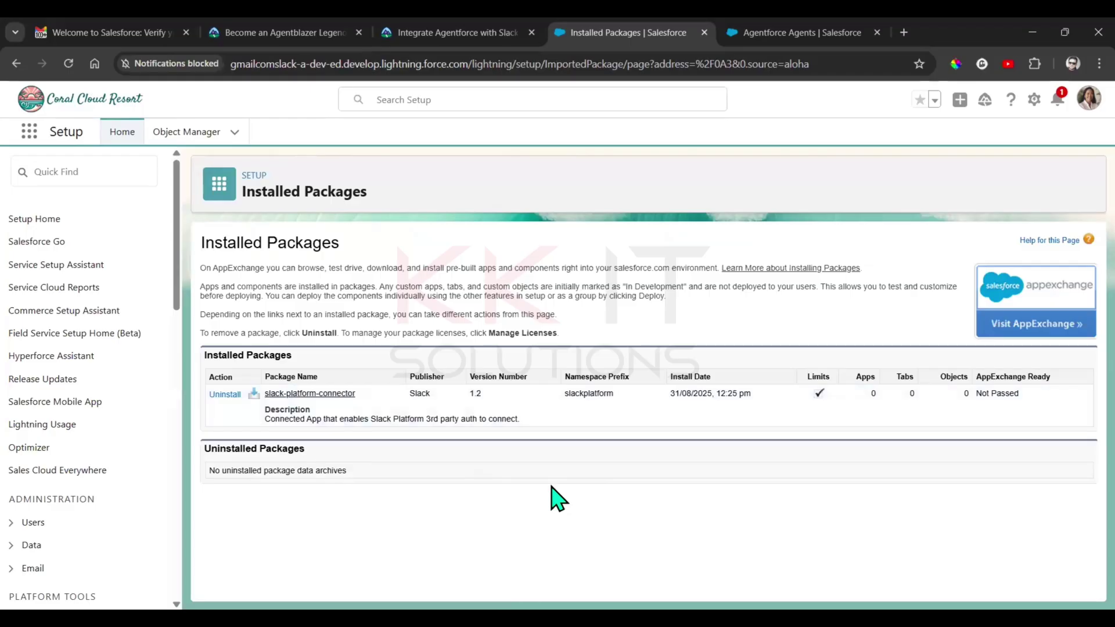
Step: Copy the term 'My Domain' from Trailhead's Retrieve Your Domain URL instructions
click(416, 22)
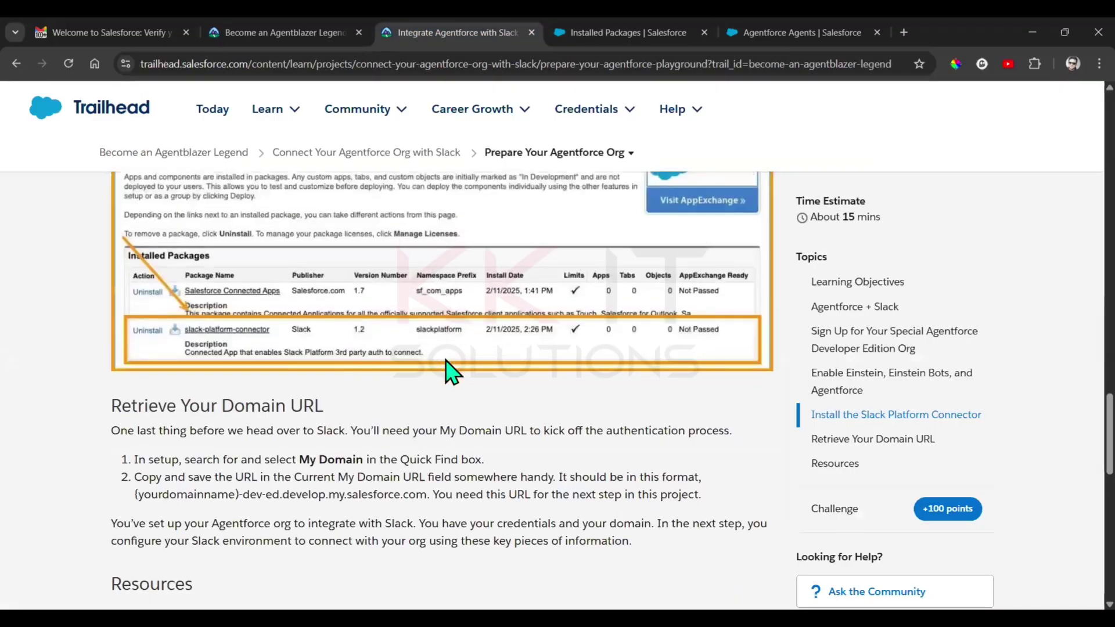
scroll(450, 366, down, 2)
drag(299, 324, 363, 325)
key(ctrl+c)
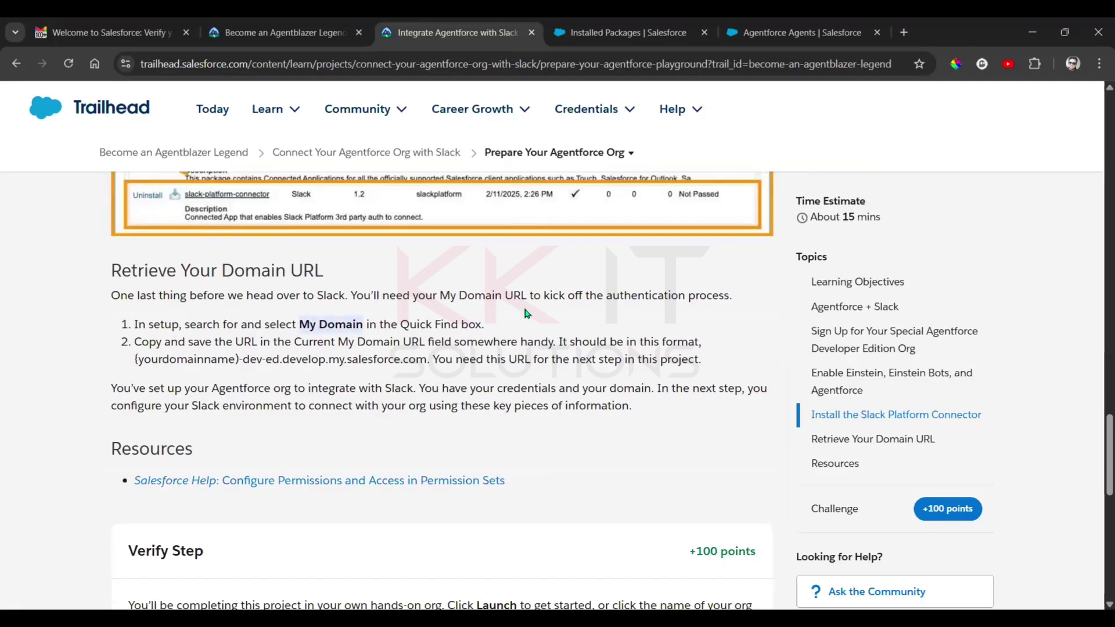
Step: Find My Domain through Setup's Quick Find and select the Current My Domain URL
click(617, 30)
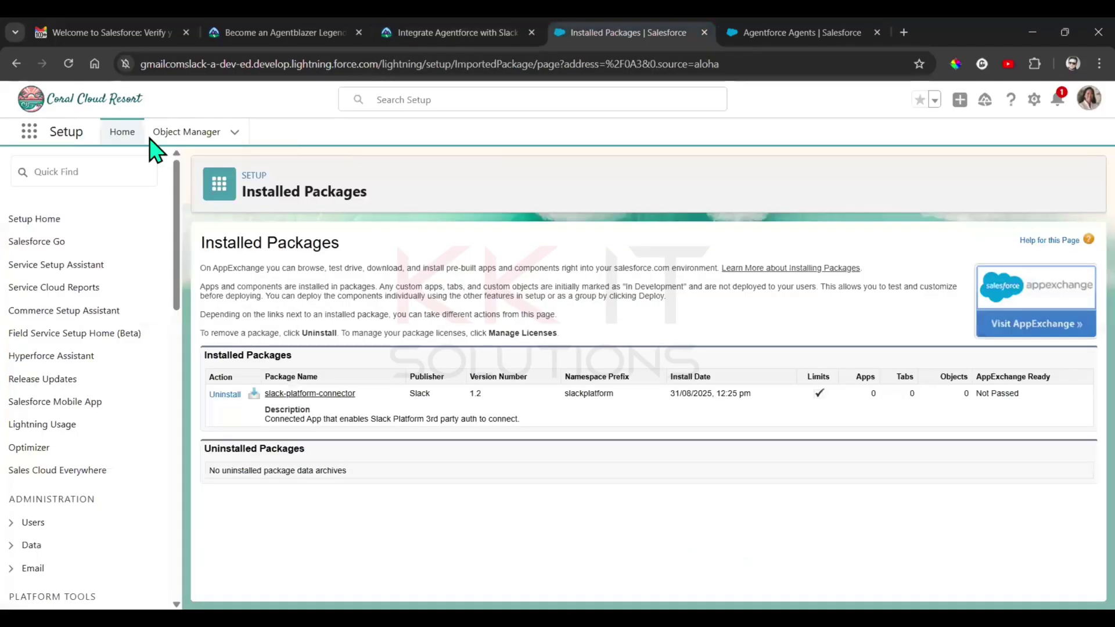
click(65, 171)
key(ctrl+v)
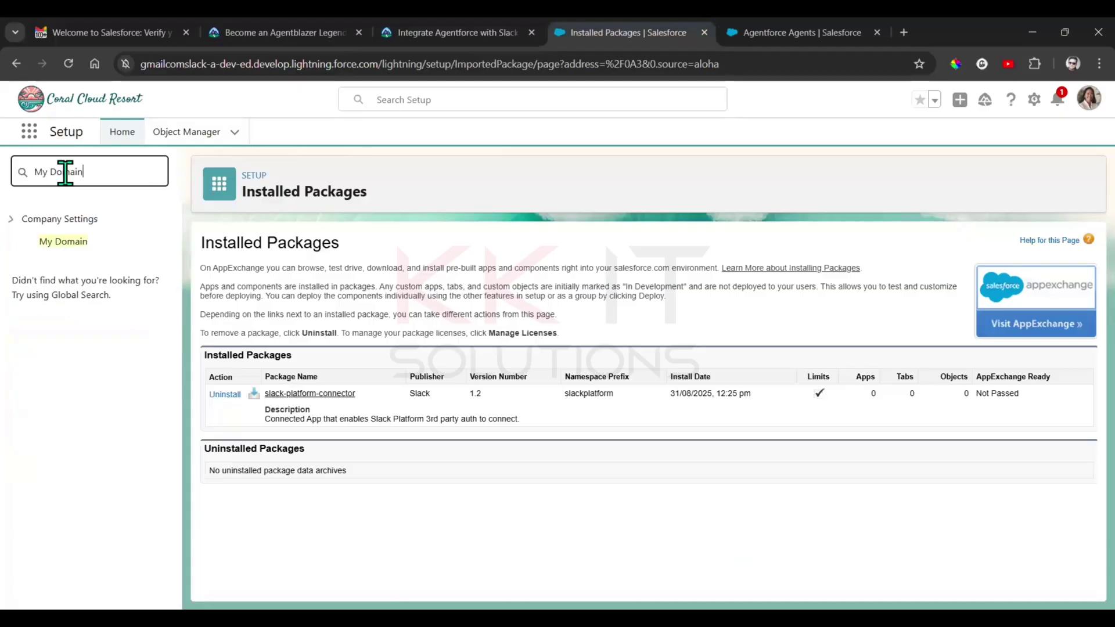
click(67, 240)
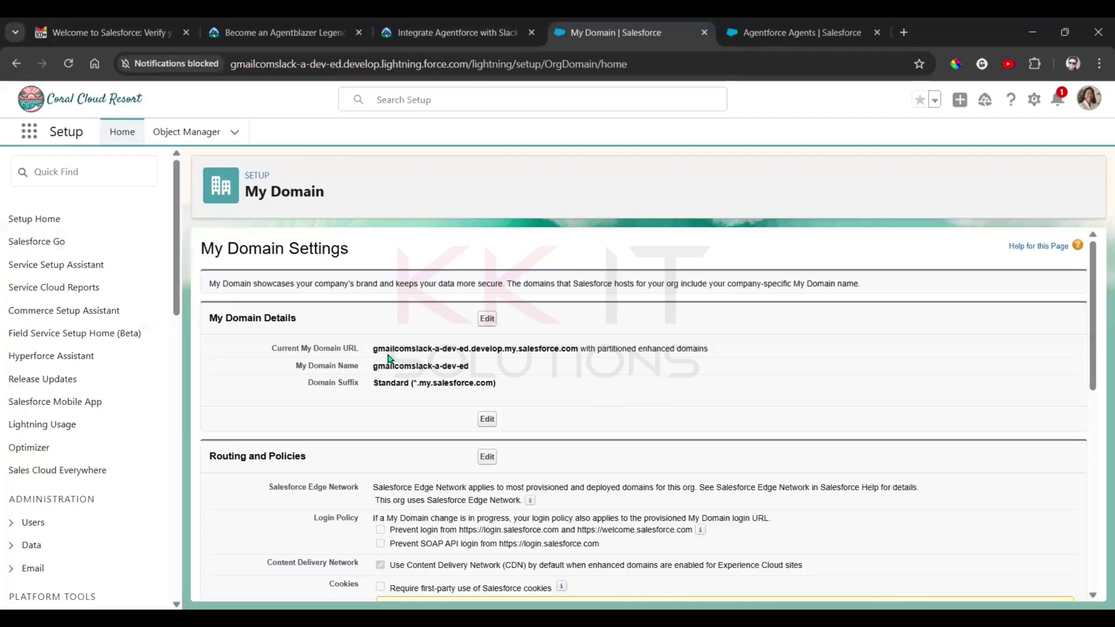
drag(373, 349, 583, 353)
key(ctrl+c)
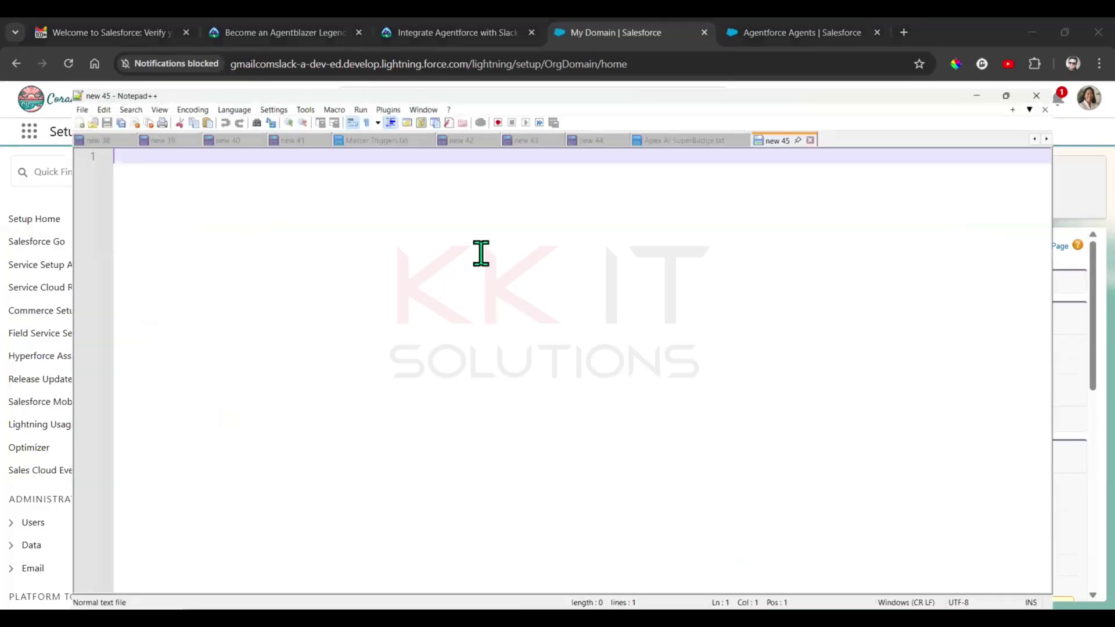
Step: Paste the Current My Domain URL into a Notepad++ note and minimize it
key(alt+Tab)
key(Return)
key(Return)
key(ctrl+v)
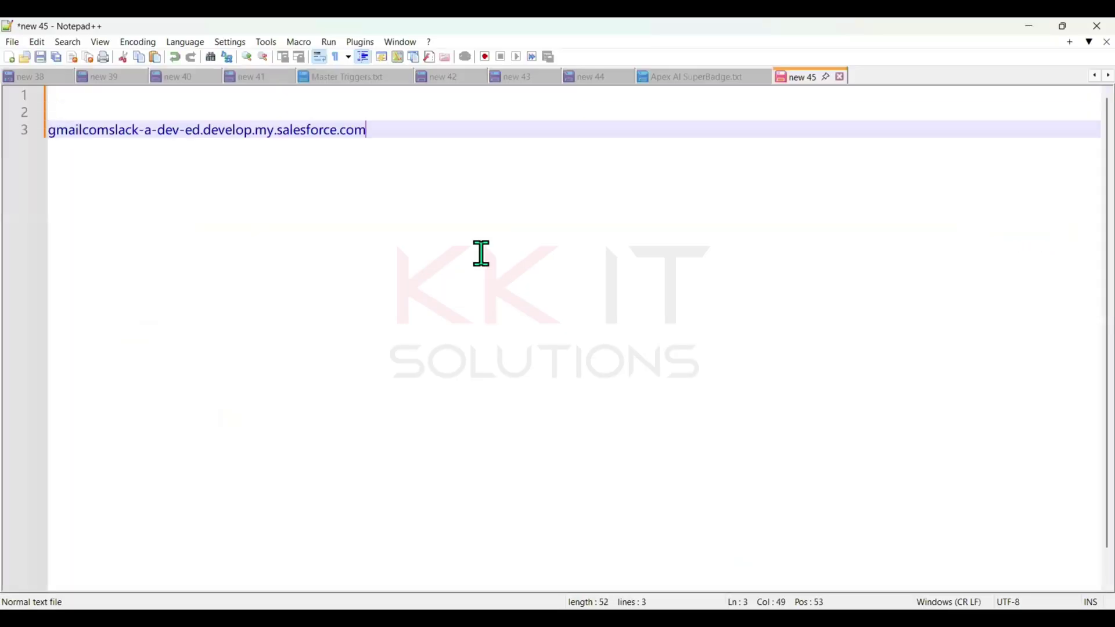
click(1024, 28)
click(299, 32)
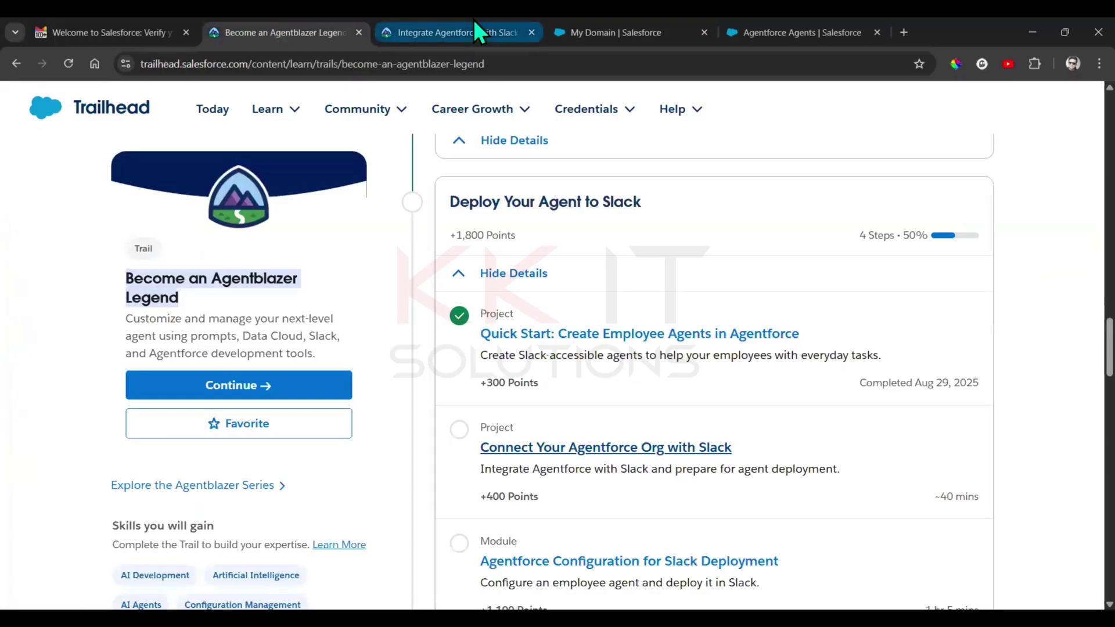
Step: Verify the Prepare Your Agentforce Org step on Trailhead for 100 points
click(473, 32)
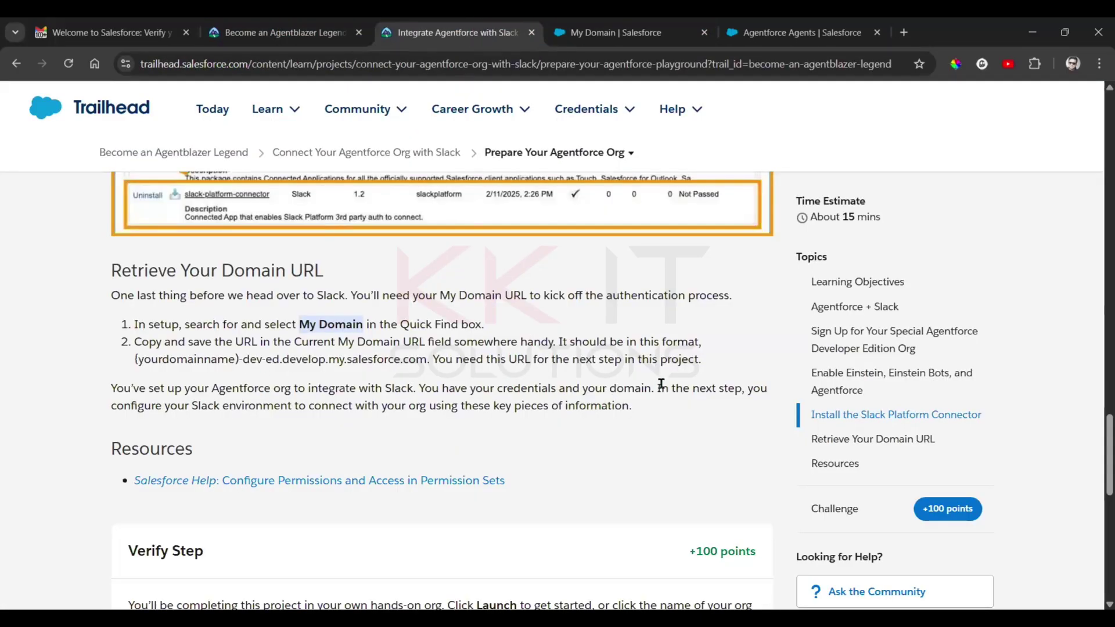
drag(432, 359, 136, 359)
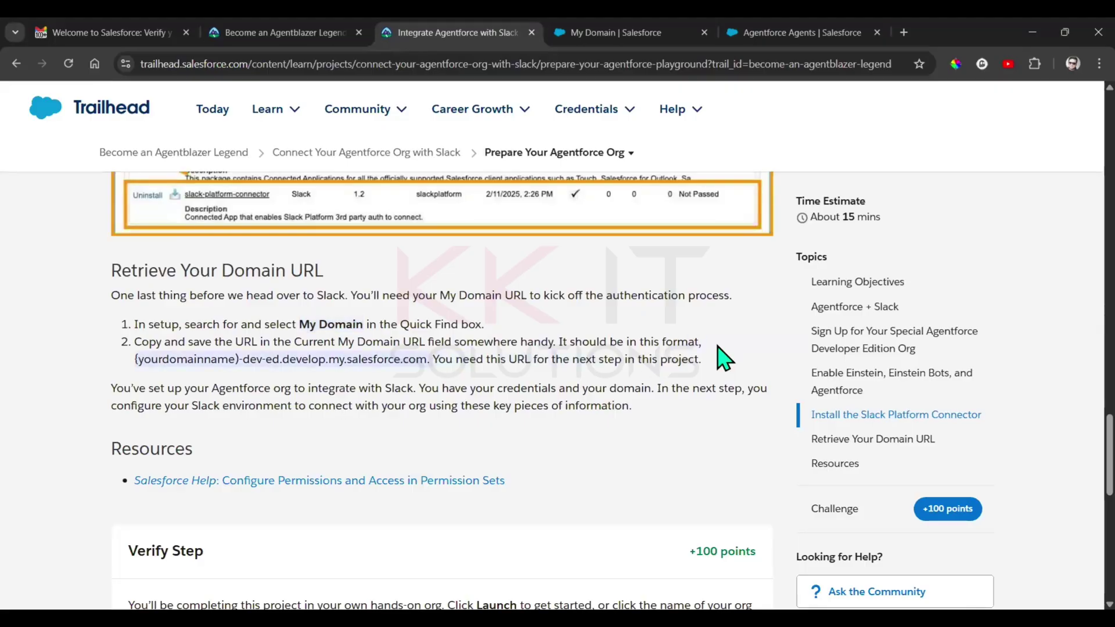
click(716, 369)
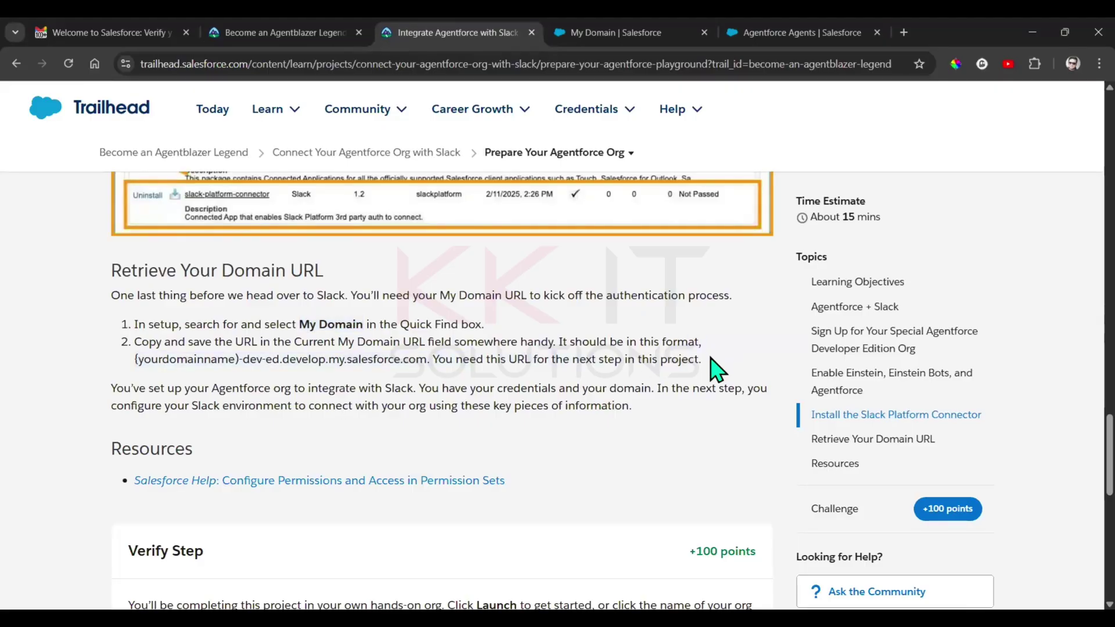
scroll(668, 358, down, 5)
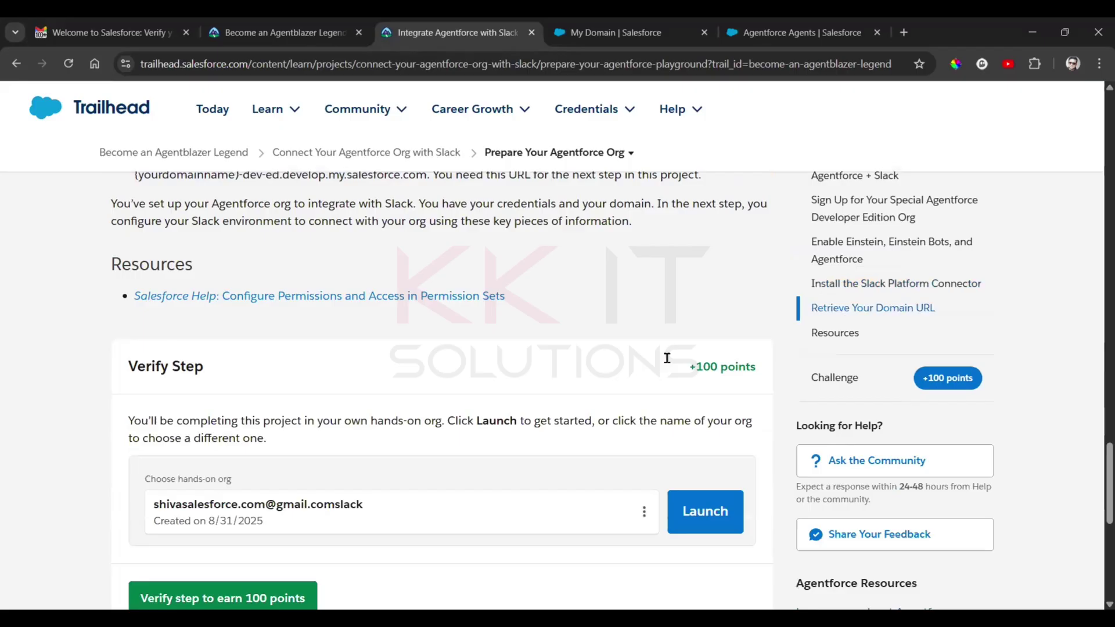
click(248, 504)
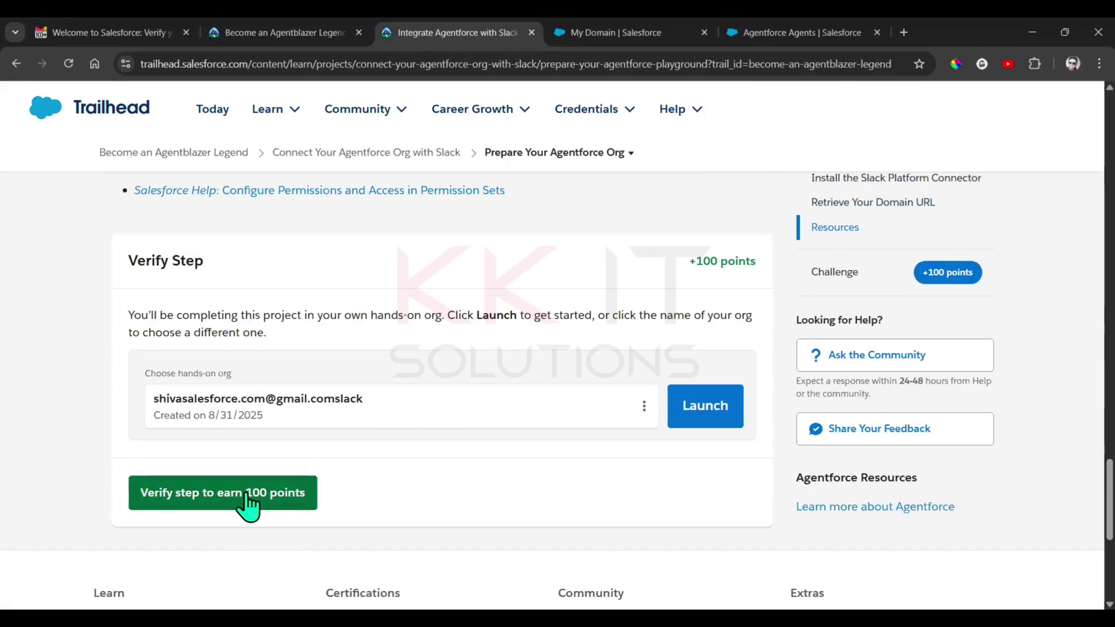
click(245, 494)
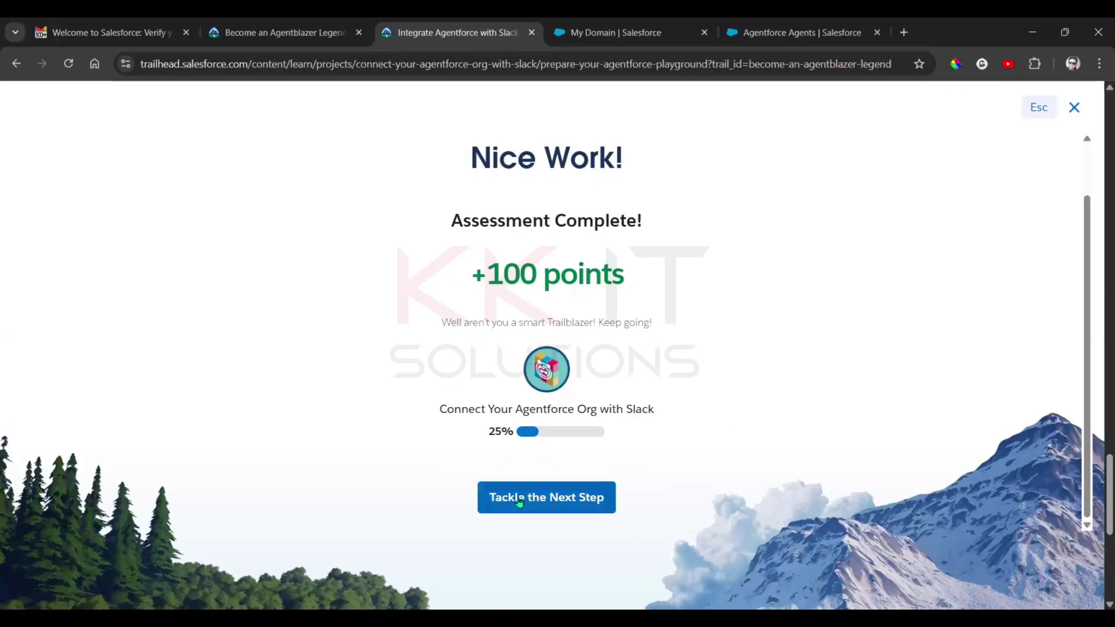
Step: Advance to Prepare Your Slack Playground and scroll down to its Verify Step authorization form
click(519, 503)
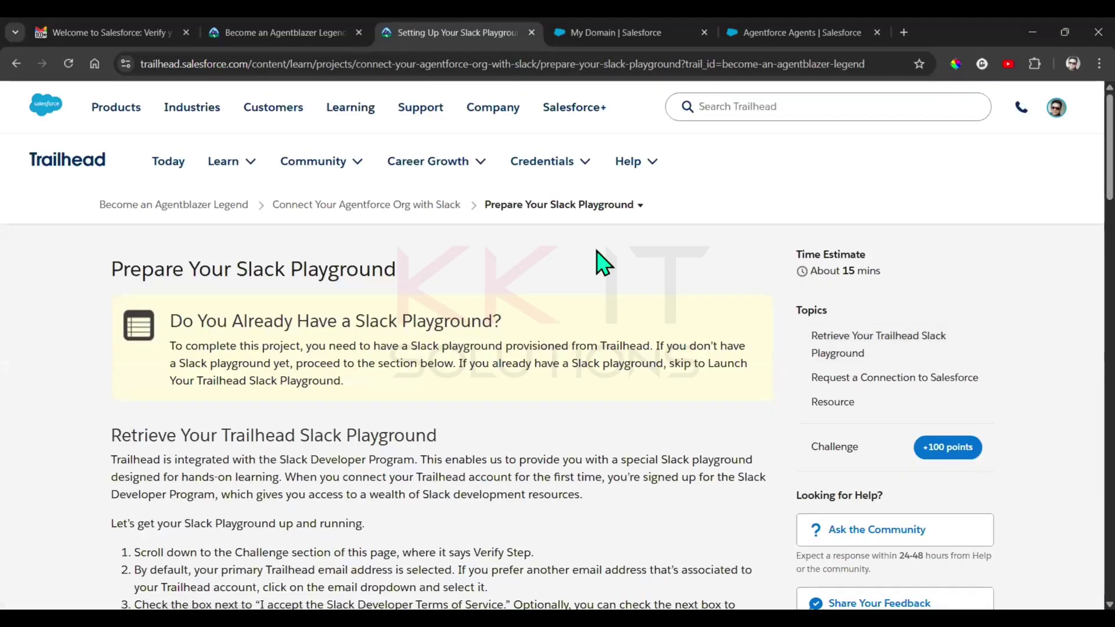
scroll(603, 263, down, 3)
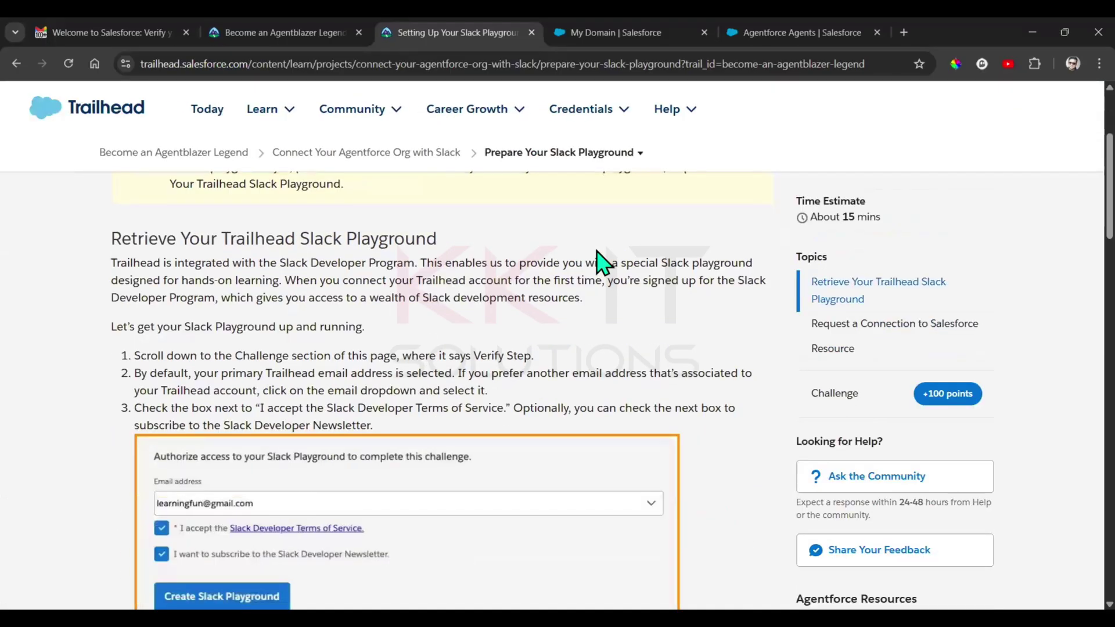
scroll(603, 263, down, 1)
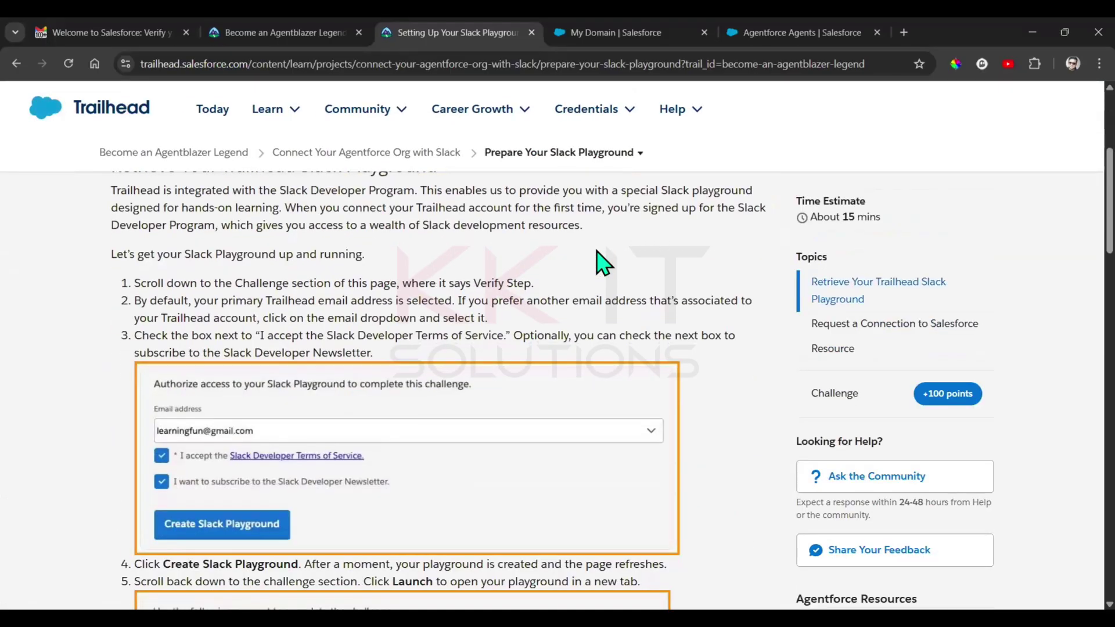
scroll(735, 336, down, 4)
scroll(735, 336, down, 15)
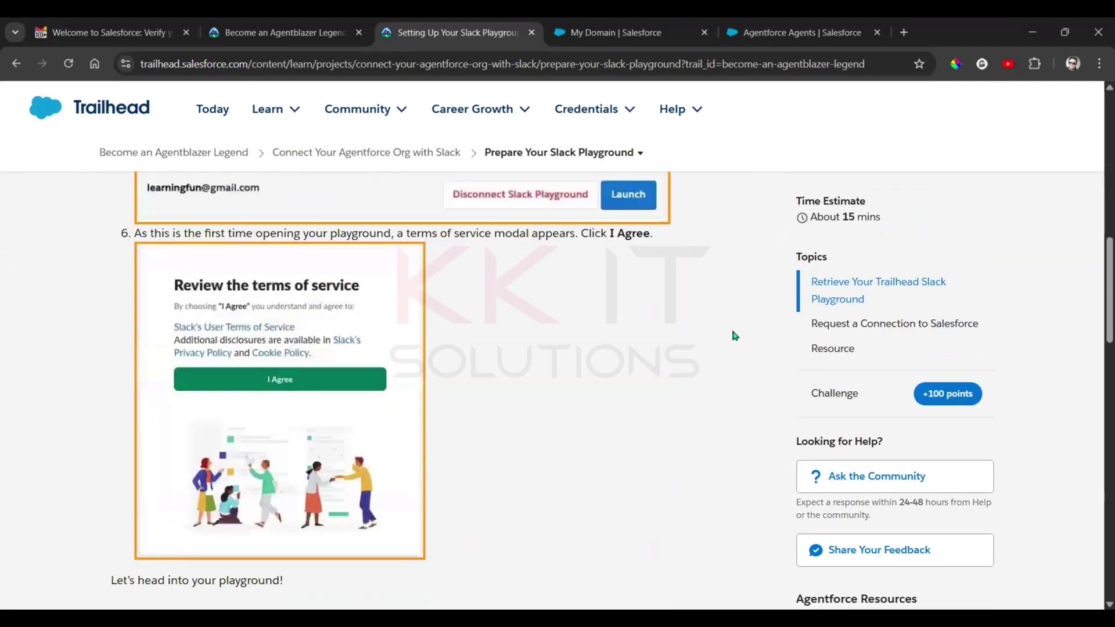
scroll(739, 332, down, 2)
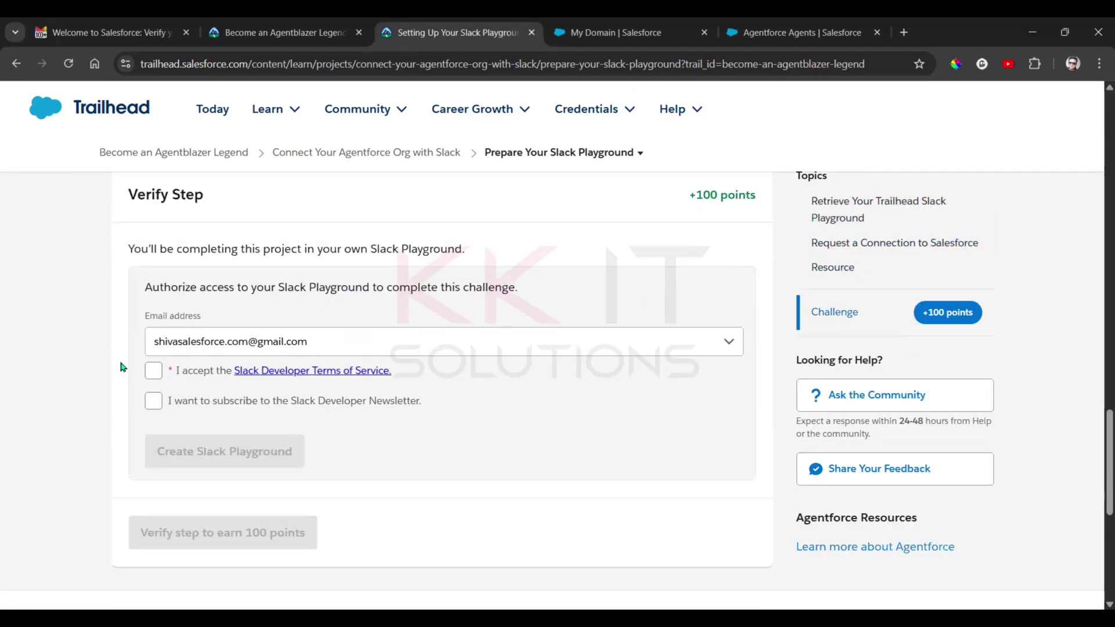
Step: Accept the Slack Developer Terms, opt into the newsletter, and create the Slack Playground
click(149, 370)
click(585, 400)
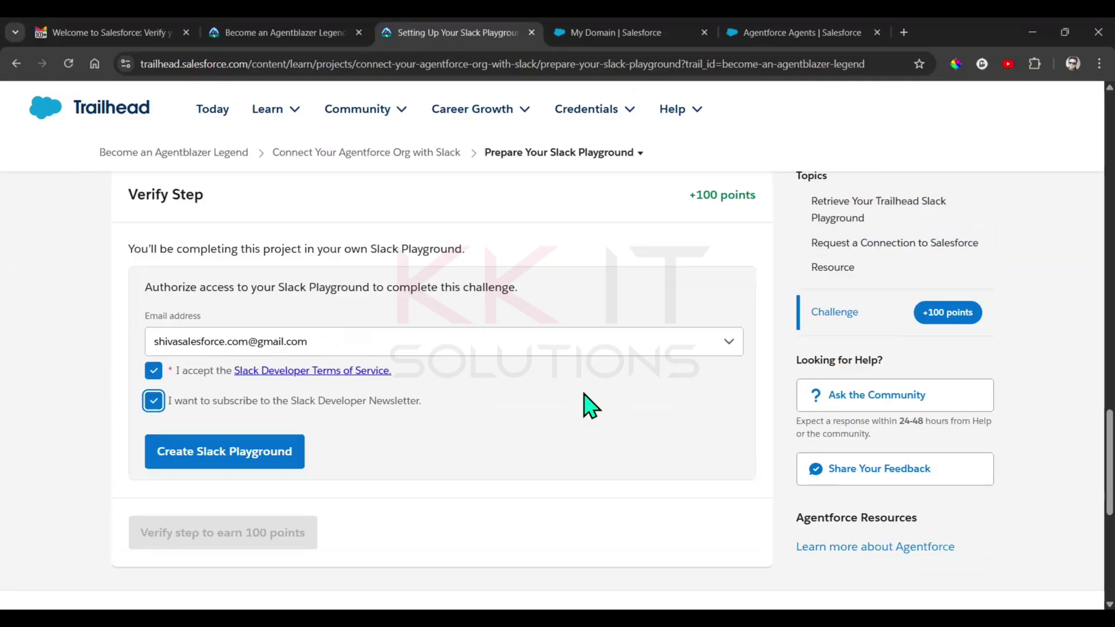
click(204, 456)
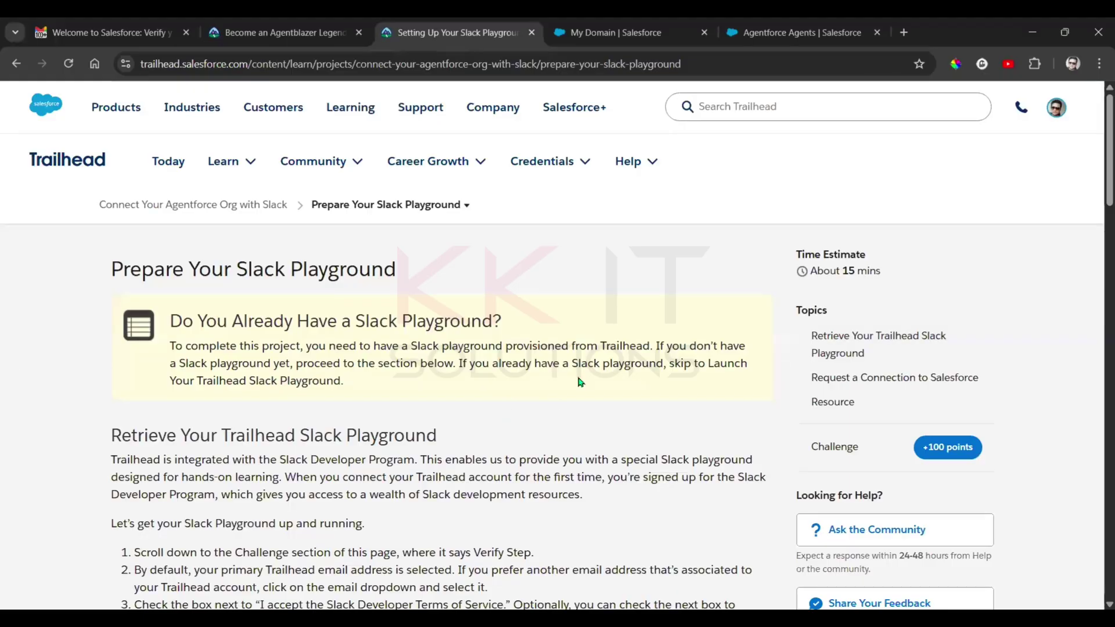
scroll(579, 384, down, 15)
scroll(579, 382, down, 5)
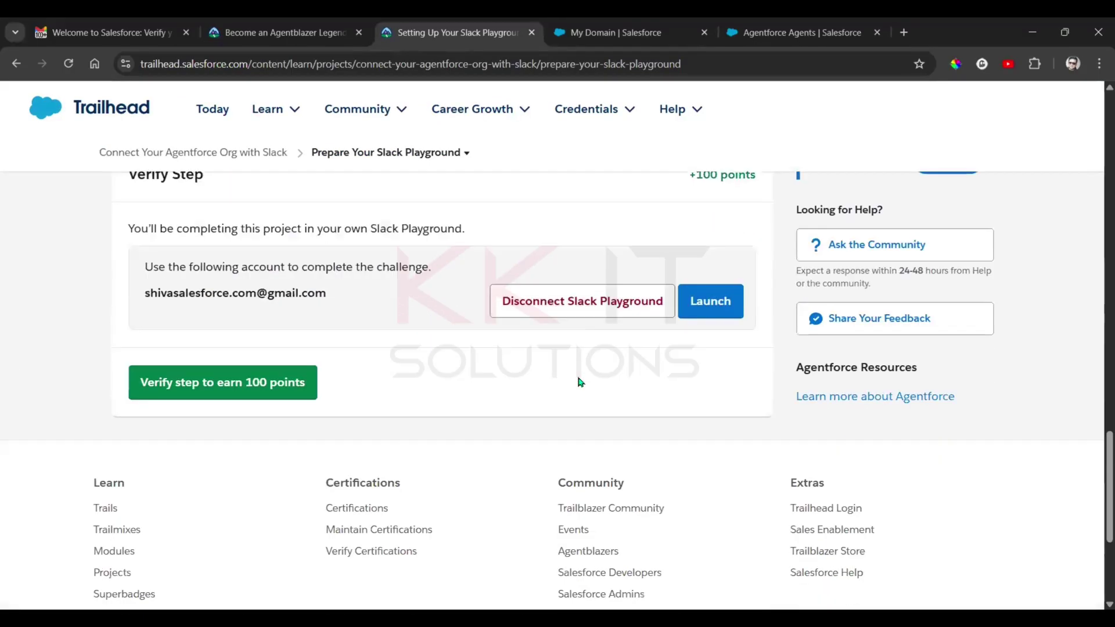
scroll(579, 382, up, 3)
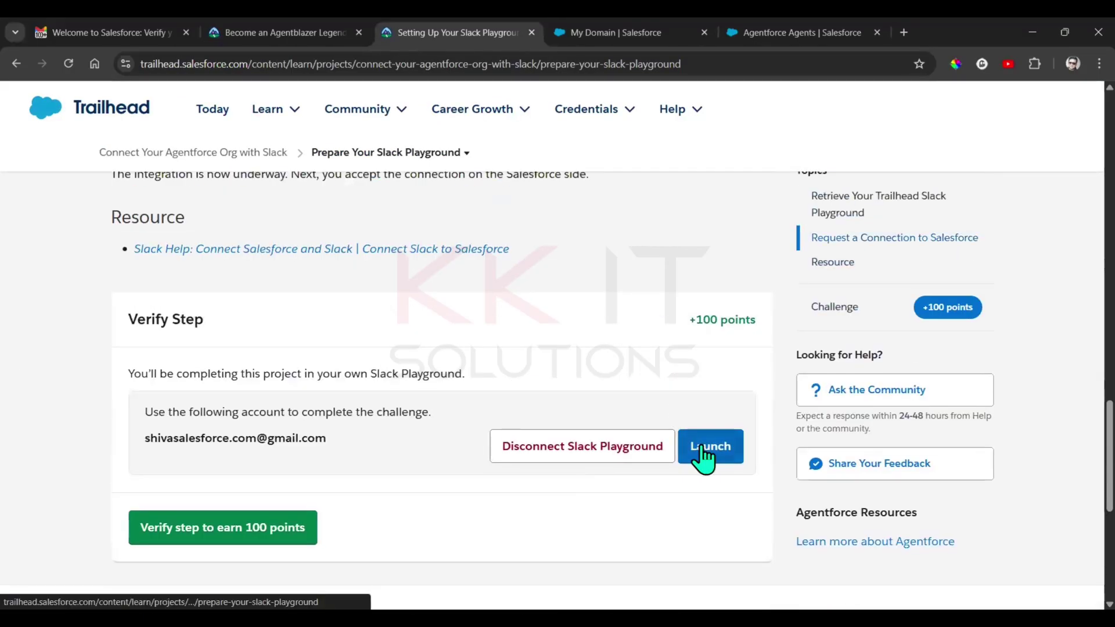
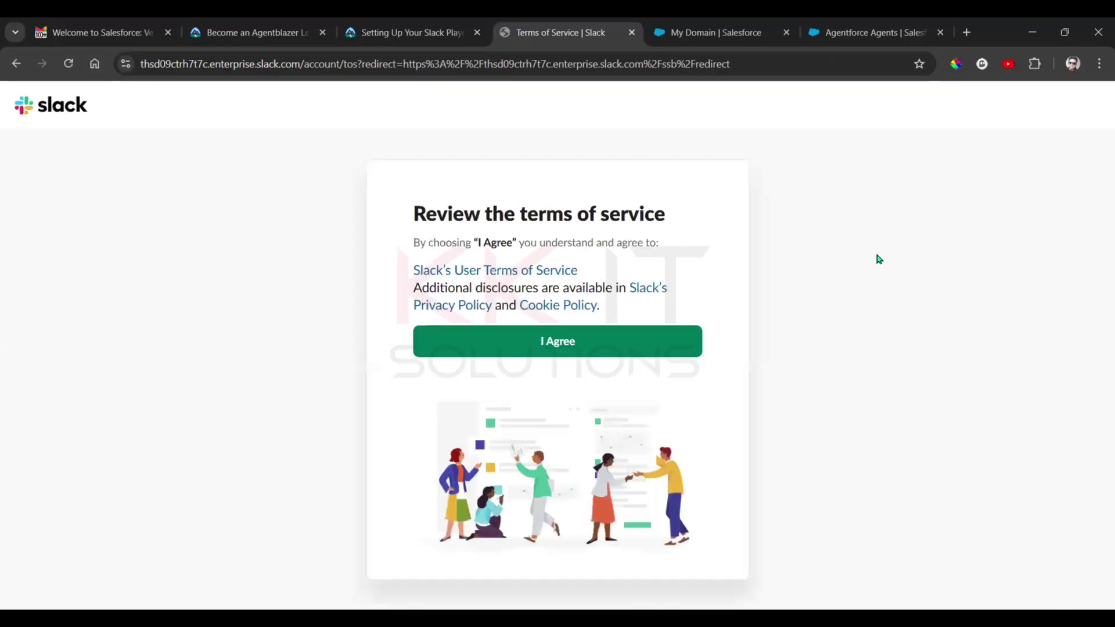
Step: Enter the emailed six-digit verification code and agree to Slack's terms of service
click(574, 337)
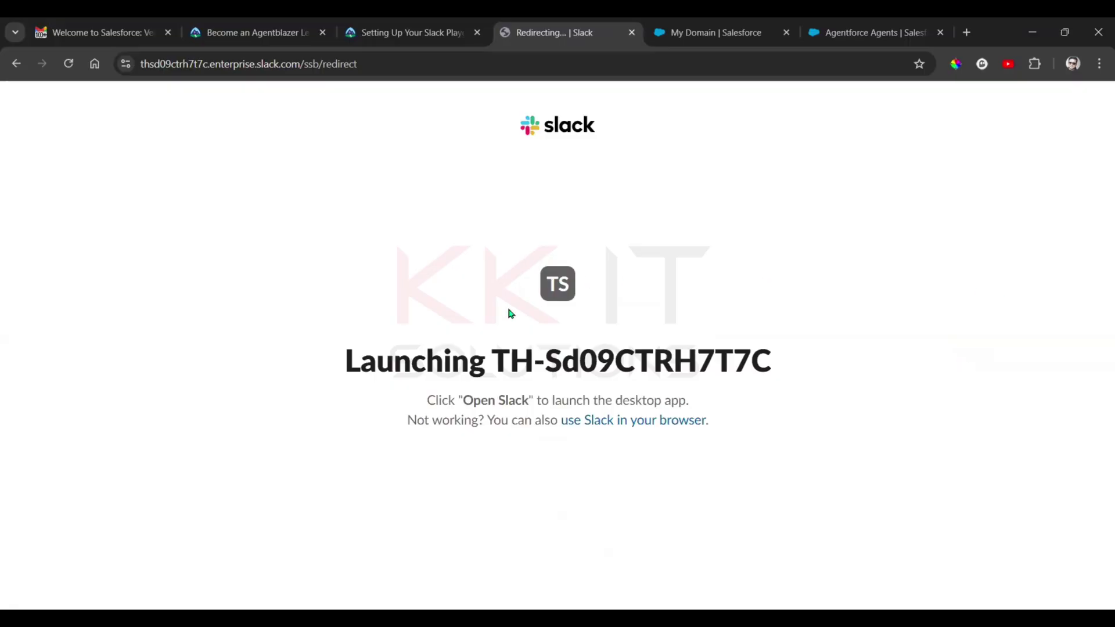
Step: Launch workspace TH-Sd09CTRH7T7C in the browser, then switch back to the Trailhead instructions
click(621, 427)
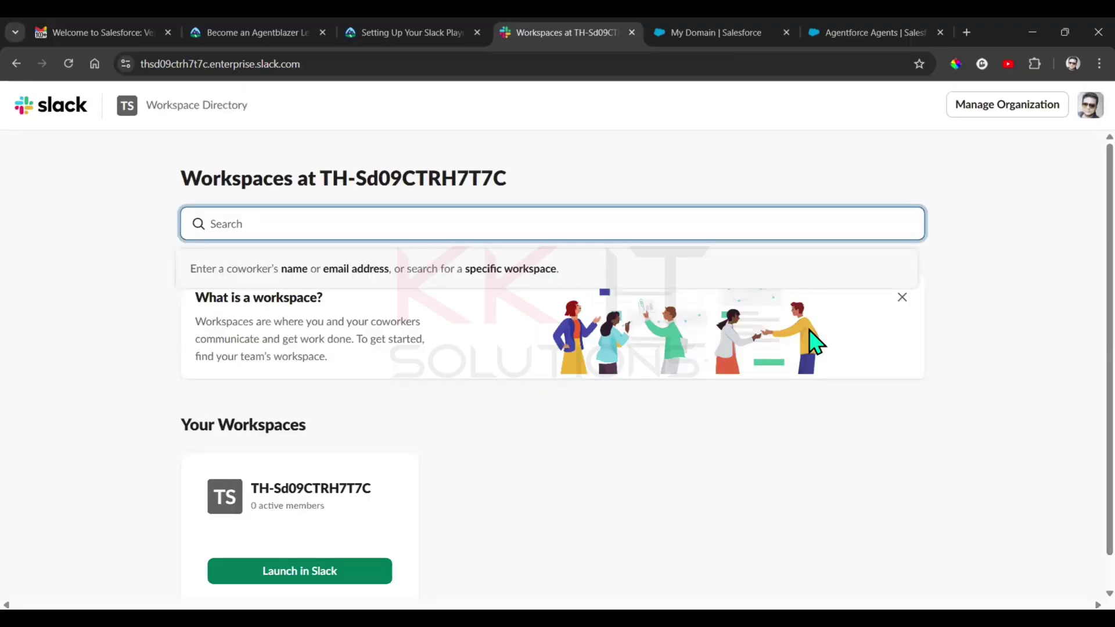
scroll(525, 459, down, 1)
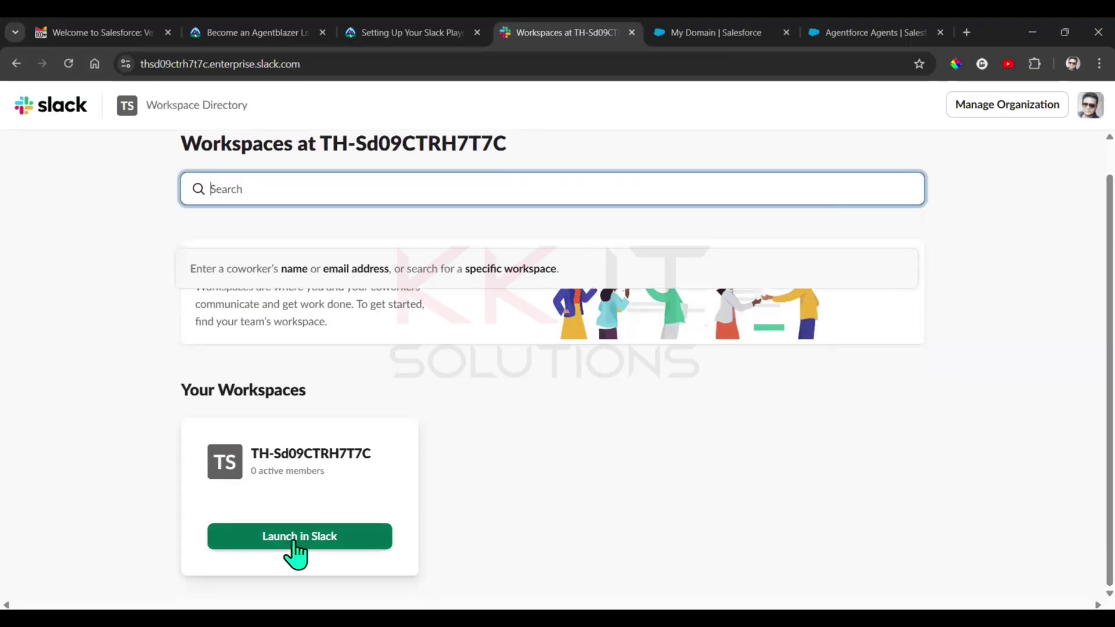
click(294, 539)
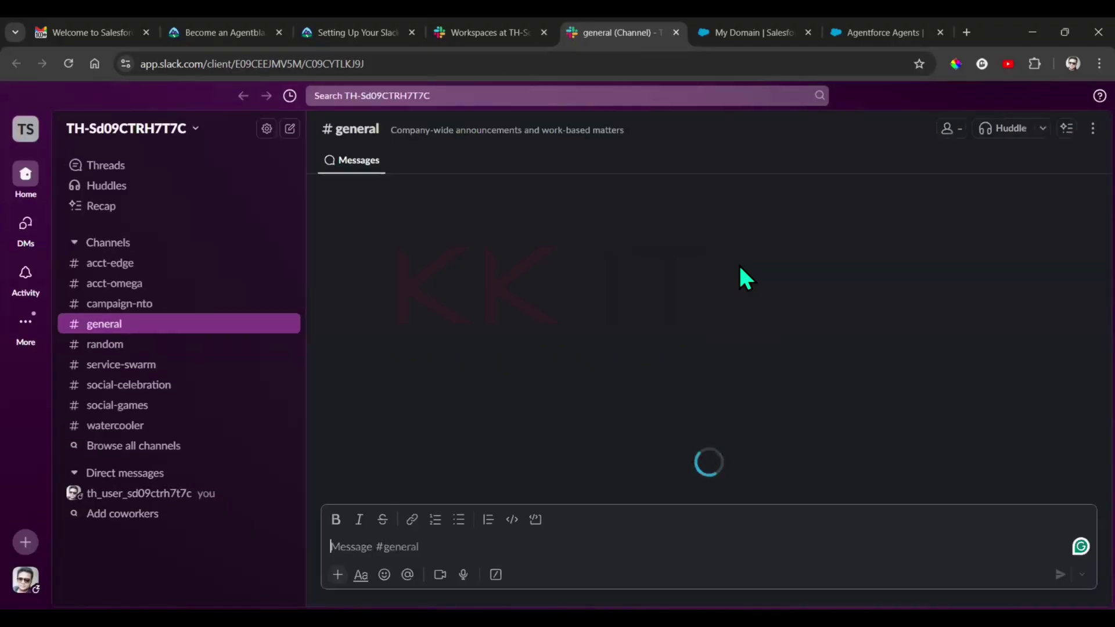
click(385, 32)
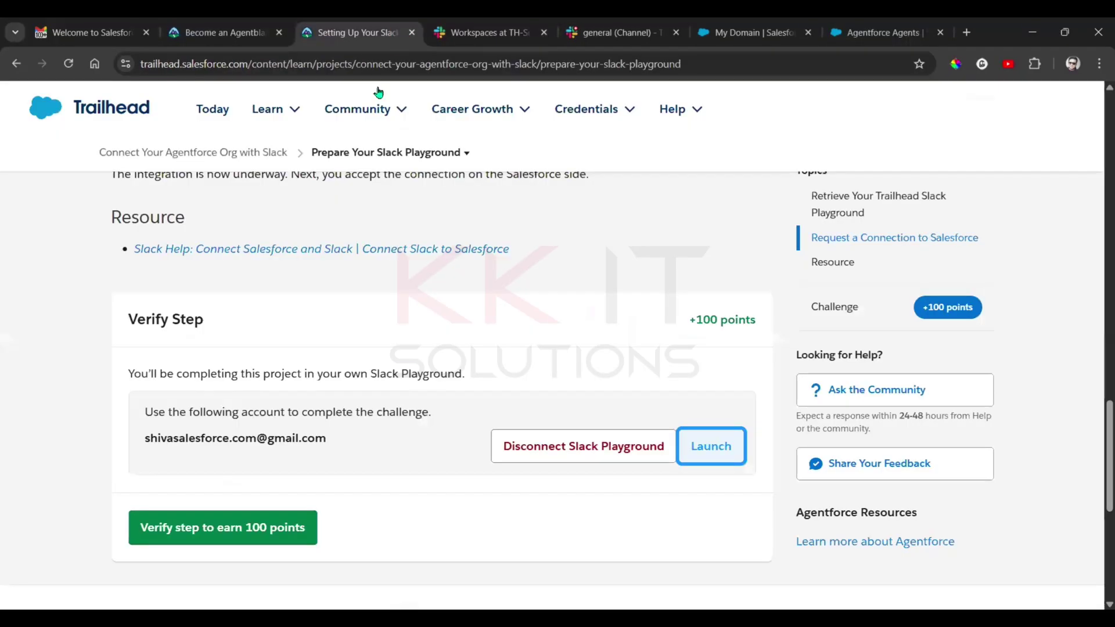
Step: Read Trailhead's Request a Connection to Salesforce steps, then return to Slack's #general channel
scroll(510, 266, up, 10)
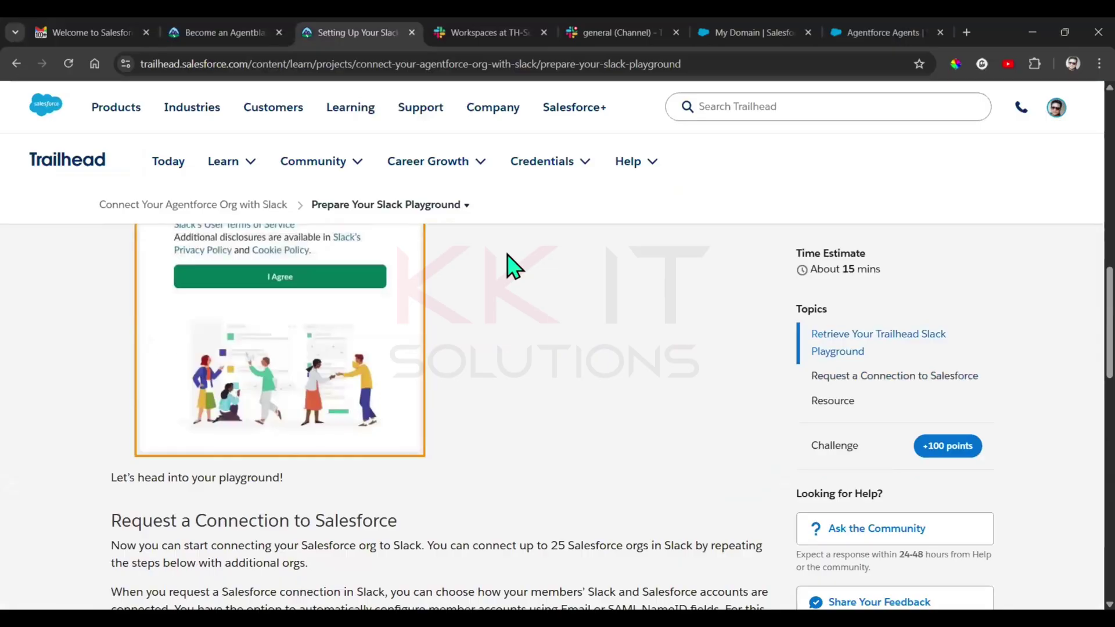
scroll(508, 255, up, 5)
scroll(508, 255, down, 9)
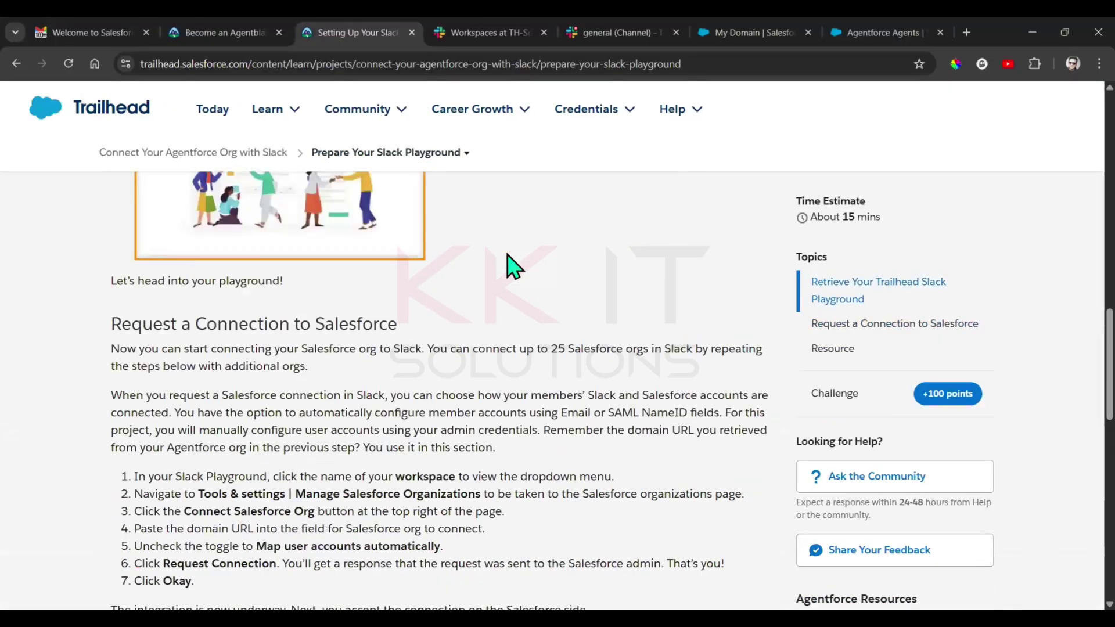
scroll(510, 266, down, 3)
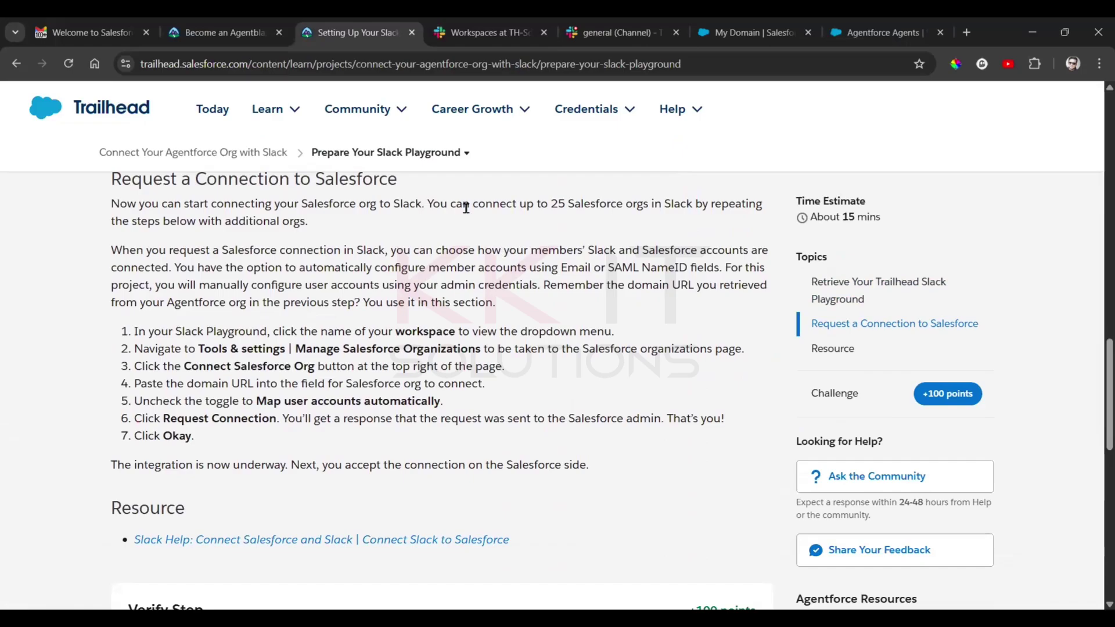
click(596, 24)
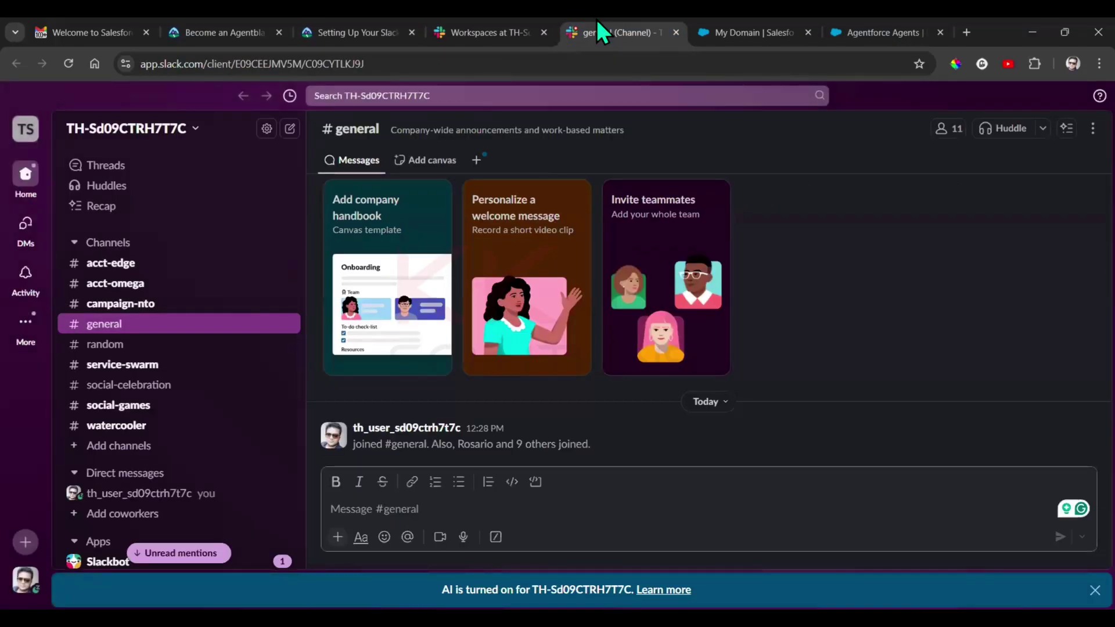
Step: Go to Manage Salesforce Organizations under Tools & settings and begin connecting a new Salesforce org
click(201, 131)
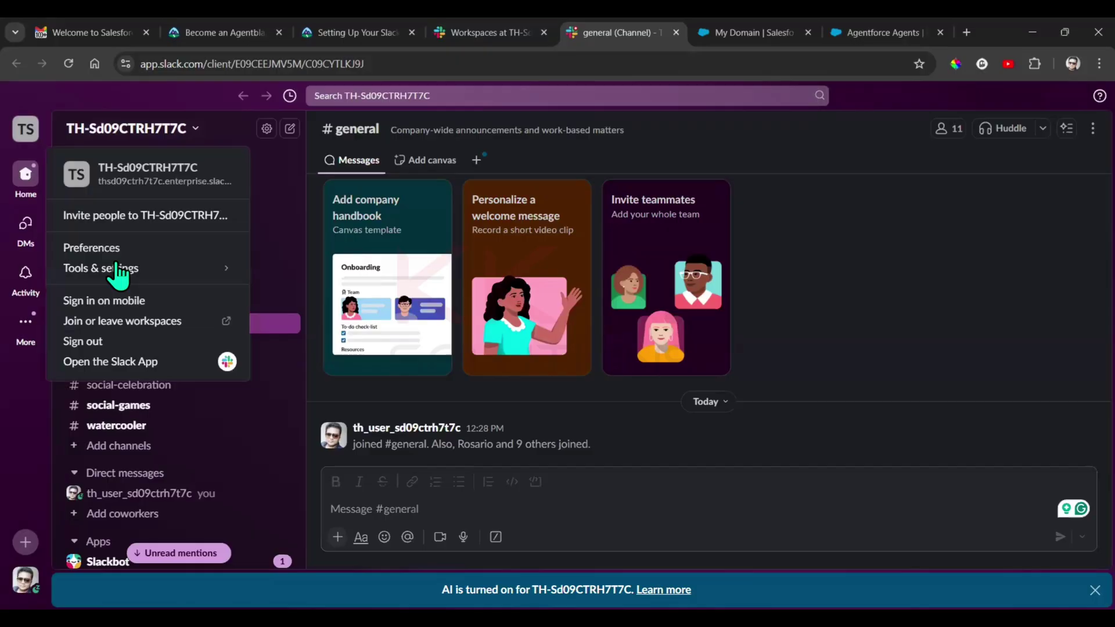
mouse_move(111, 273)
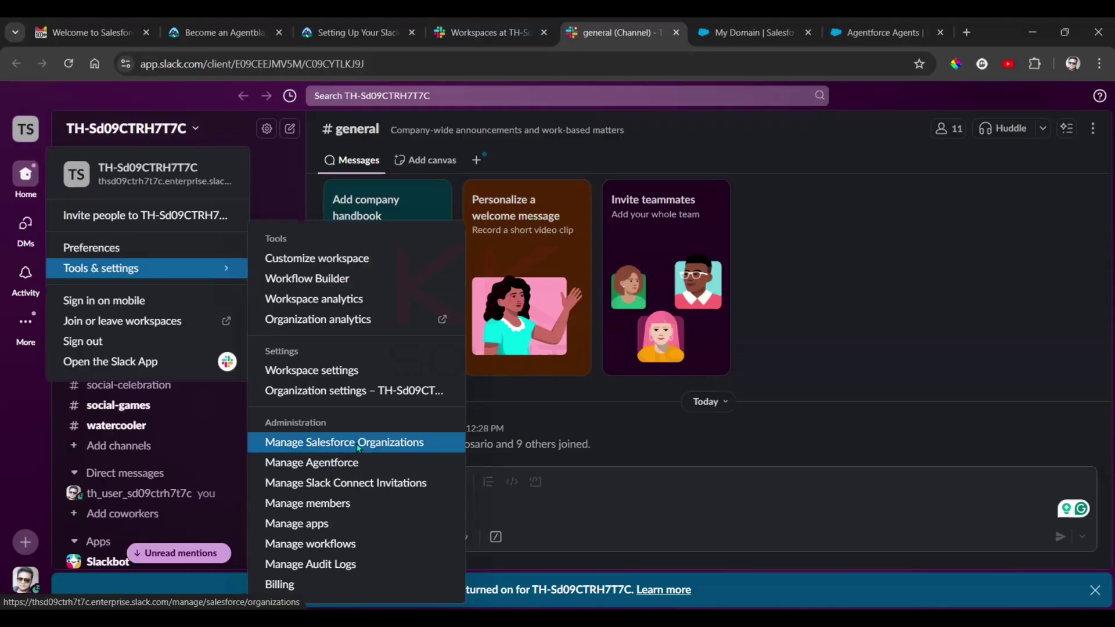
click(359, 449)
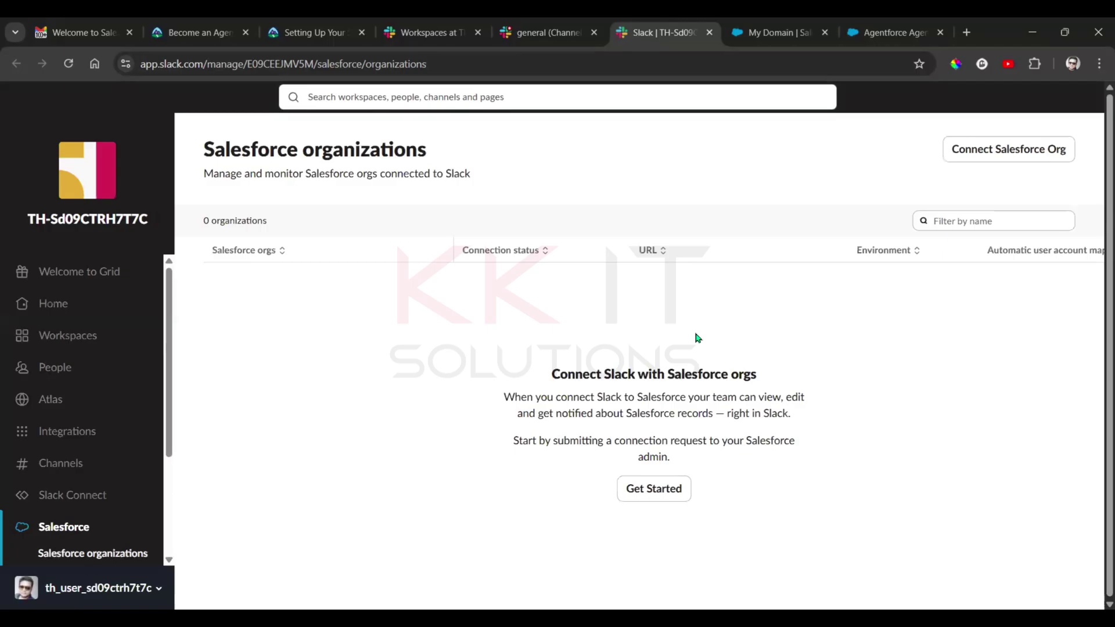
click(992, 157)
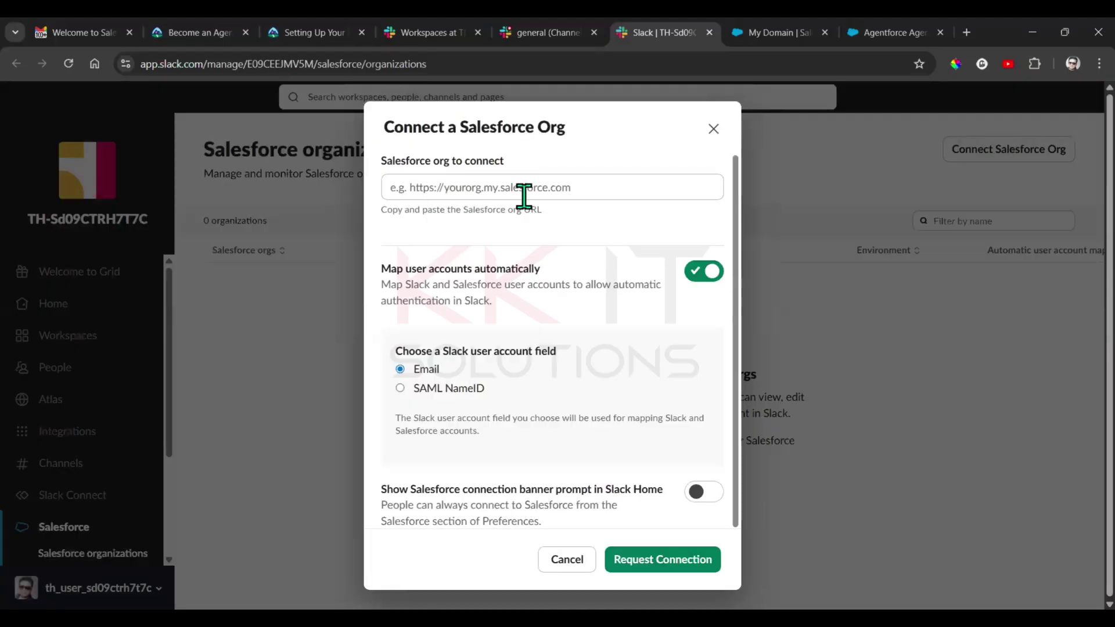
Step: Paste the Salesforce org's My Domain URL into the Salesforce org to connect field
click(906, 23)
click(779, 30)
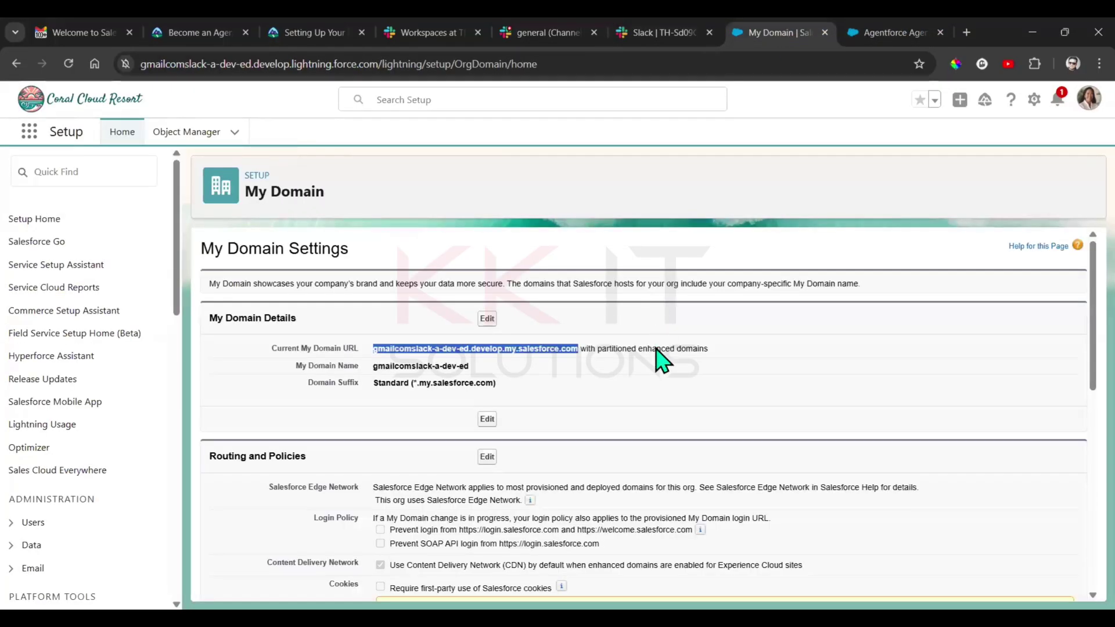
click(636, 30)
click(509, 178)
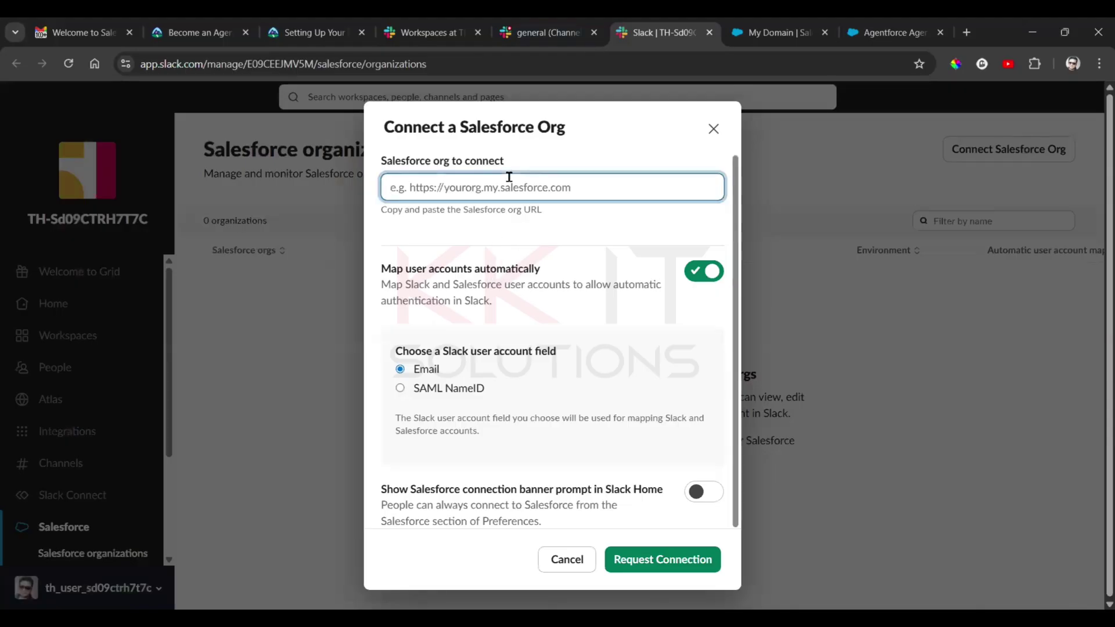
text(gmailcomslack-a-dev-ed.develop.my.salesforce.com)
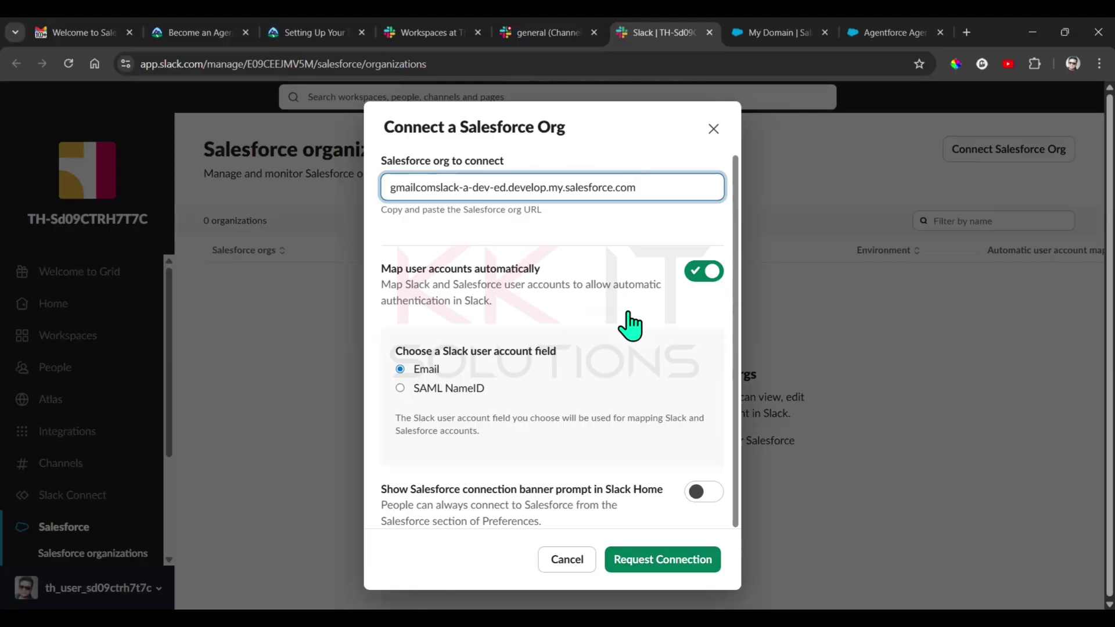
Step: Turn off automatic user account mapping and send the connection request
click(314, 33)
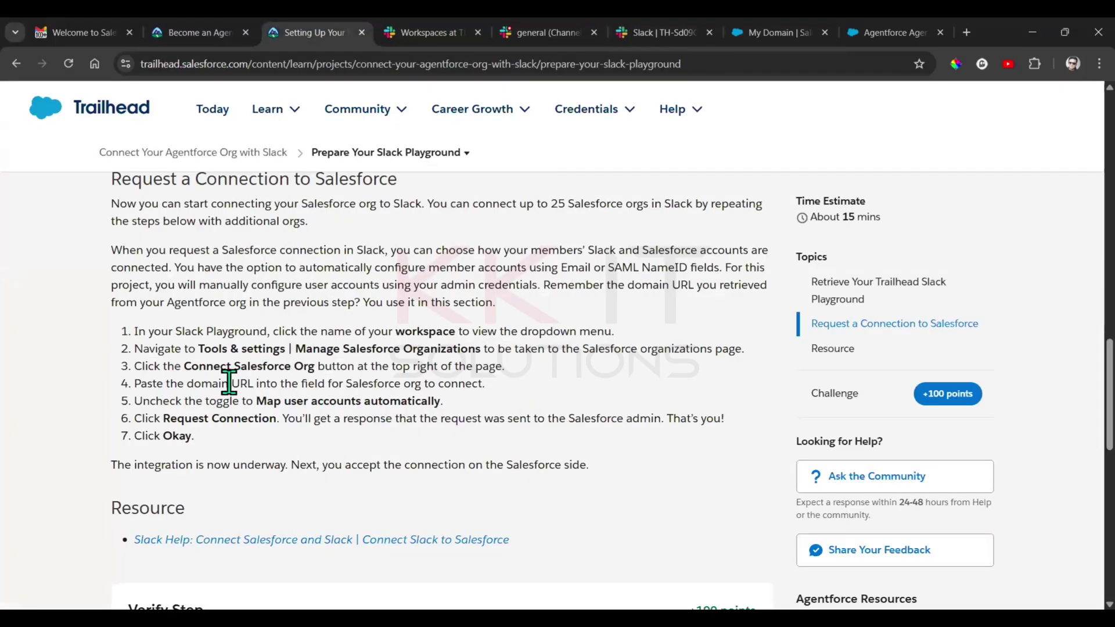
drag(163, 401, 317, 402)
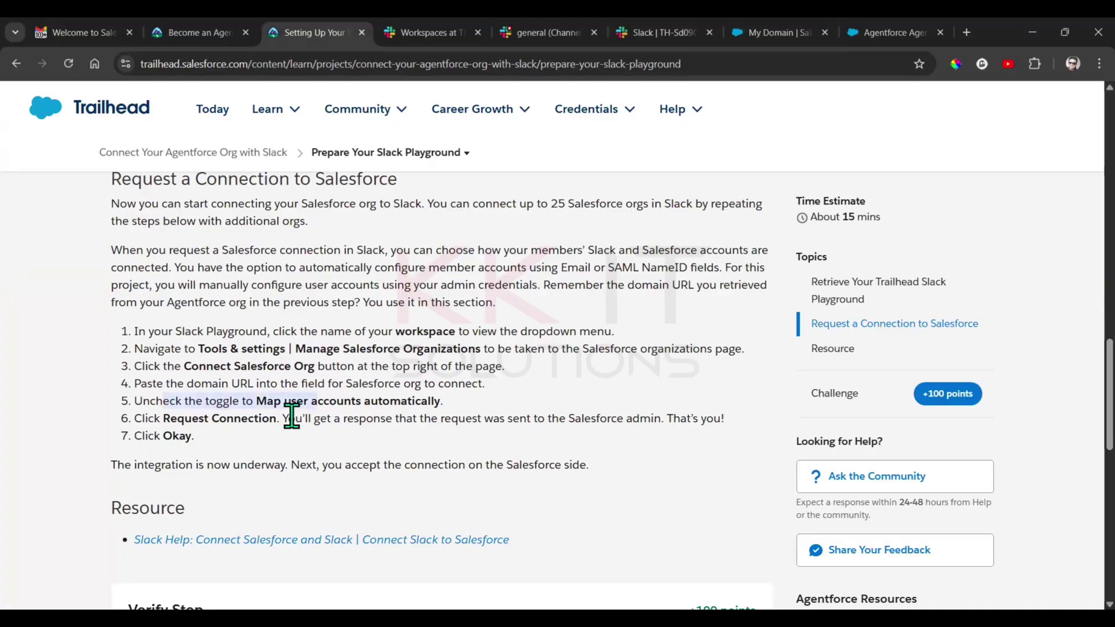
click(662, 32)
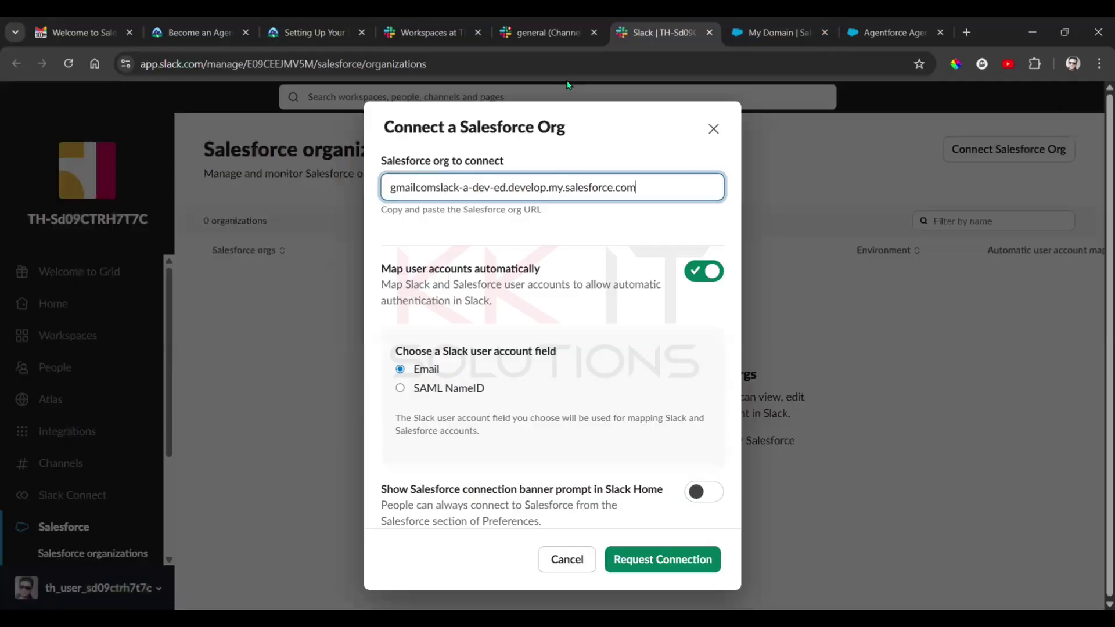
click(704, 273)
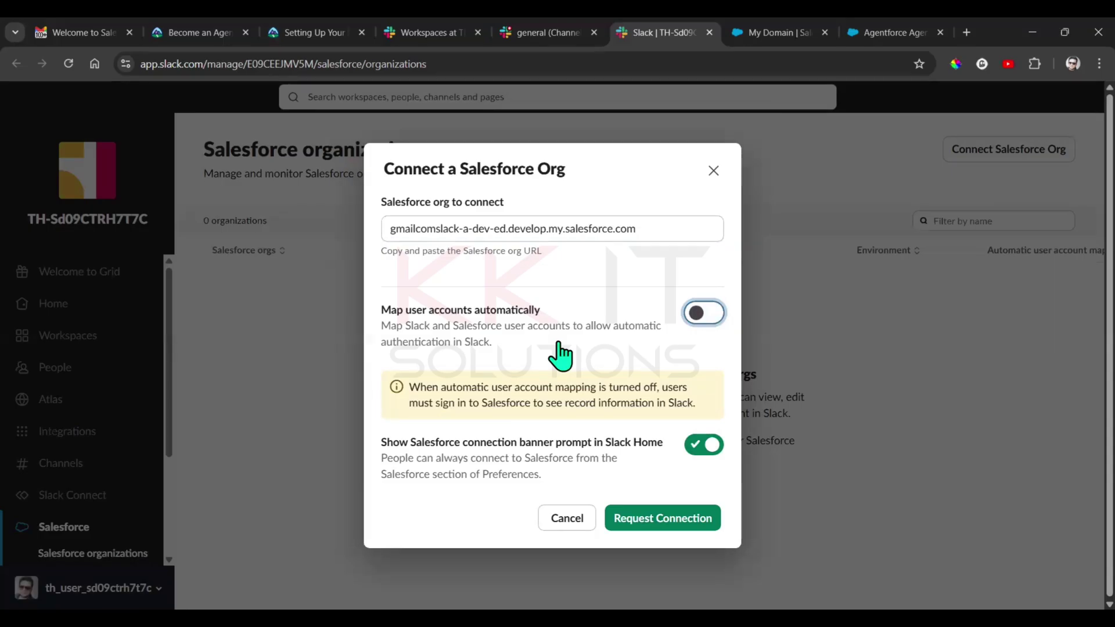
click(668, 520)
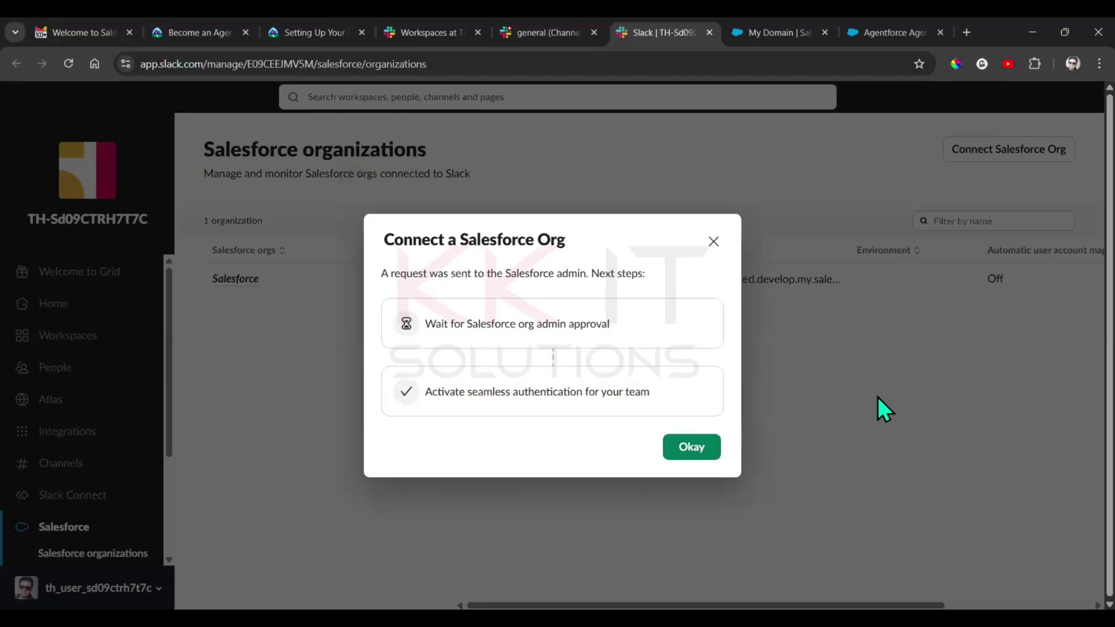
Step: Dismiss the request confirmation, verify the Trailhead step for 100 points, and continue to Accept the Connection
click(692, 449)
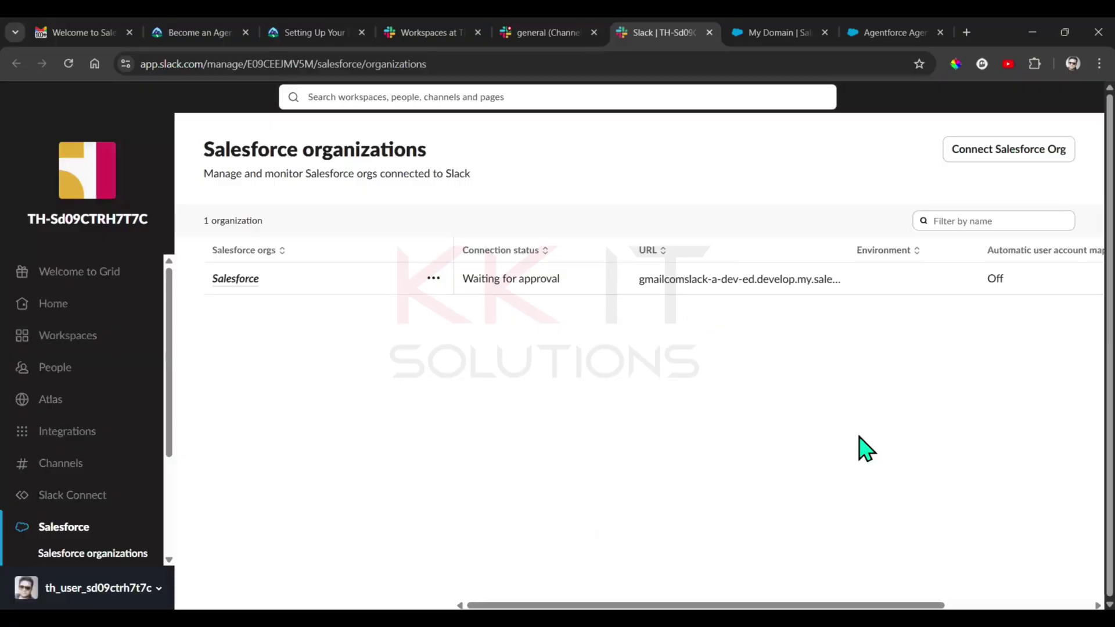
click(301, 29)
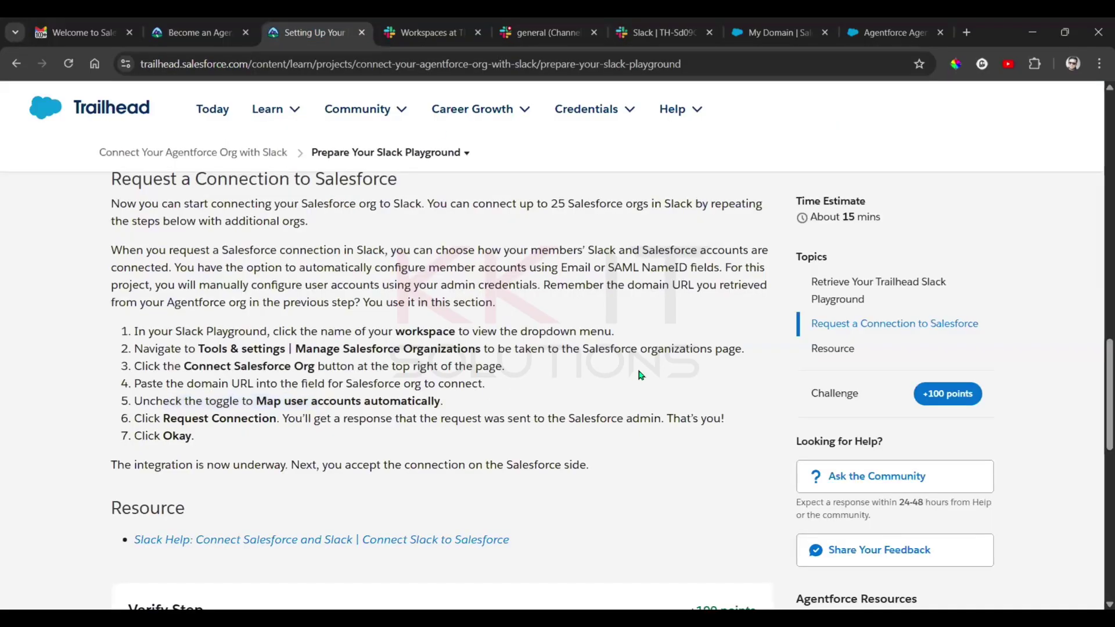
scroll(641, 374, down, 3)
scroll(641, 375, down, 4)
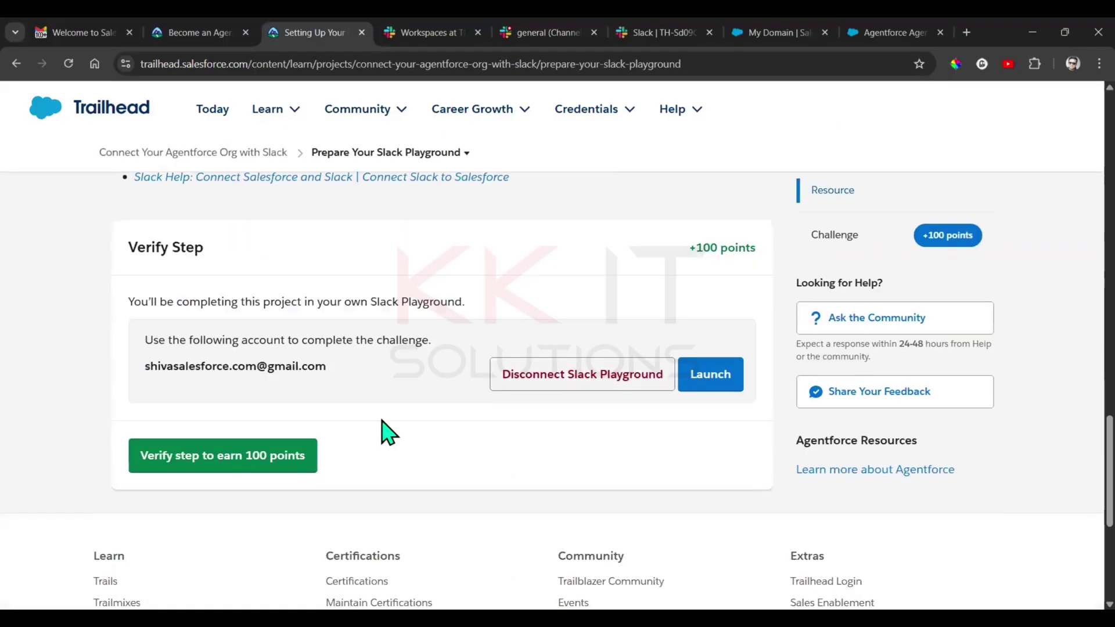
click(173, 460)
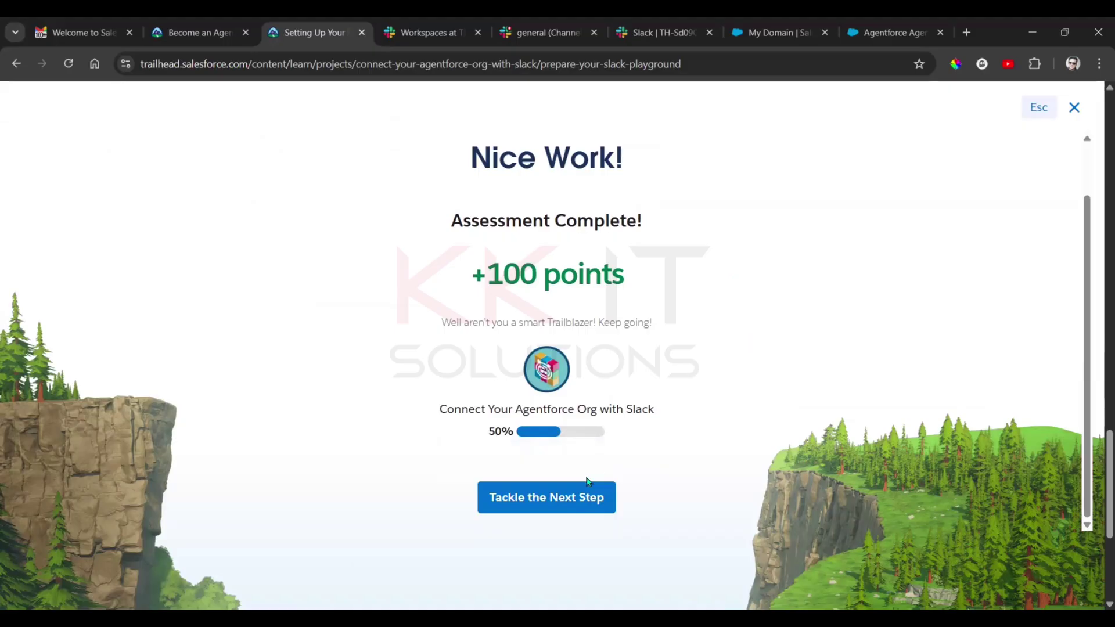
click(535, 498)
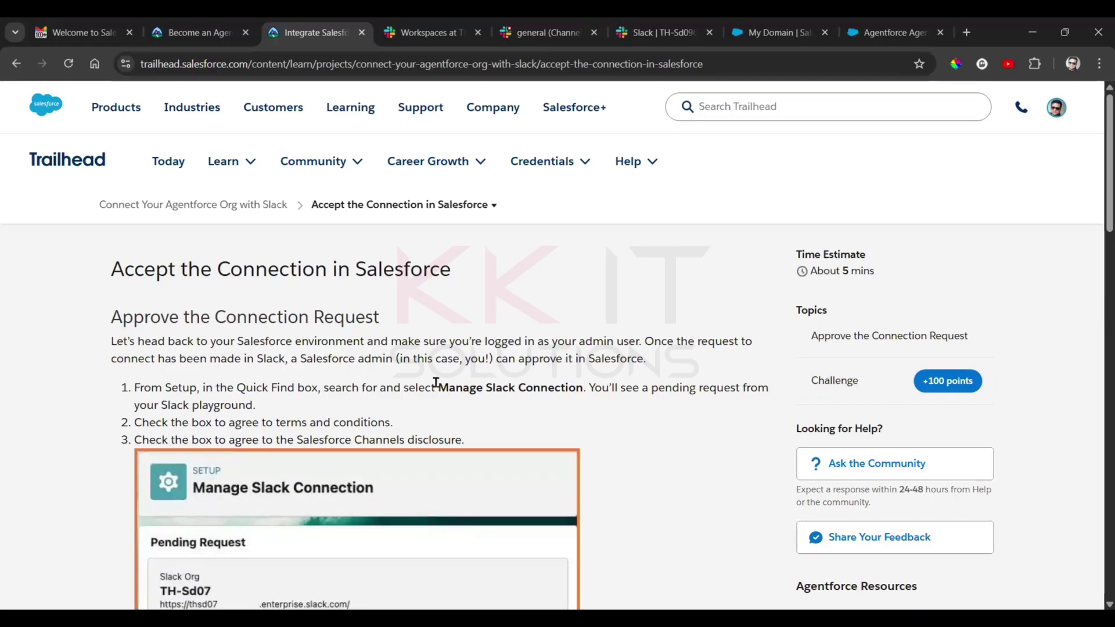
Step: Find Manage Slack Connection in Setup, accept both agreements, and approve the TH-Sd09CTRH7T7C request
drag(437, 385, 583, 392)
key(ctrl+c)
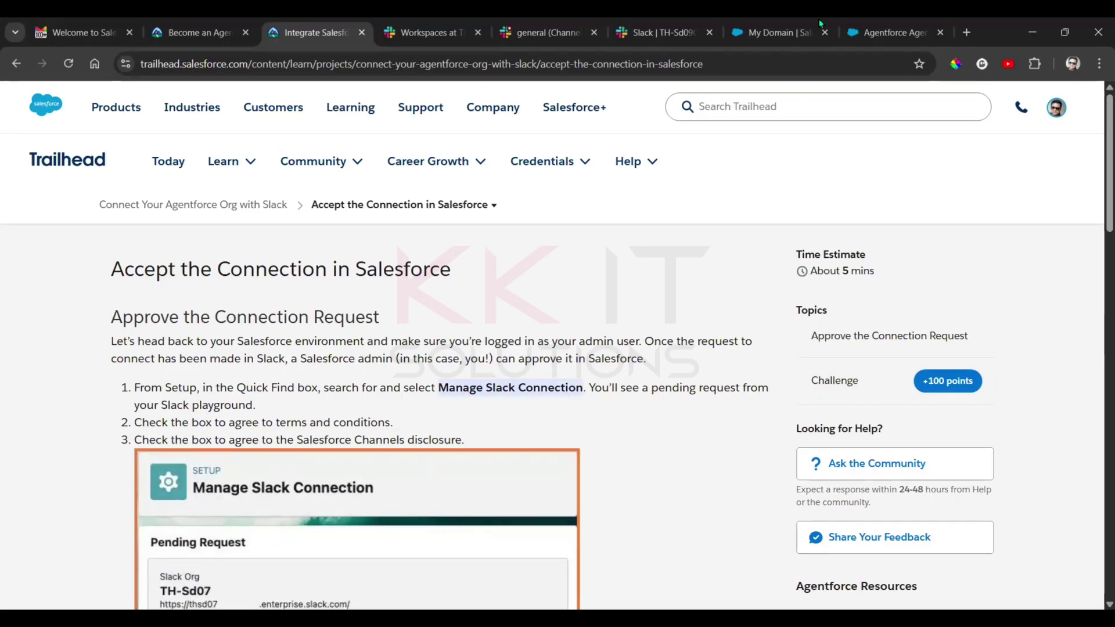
click(822, 24)
click(117, 168)
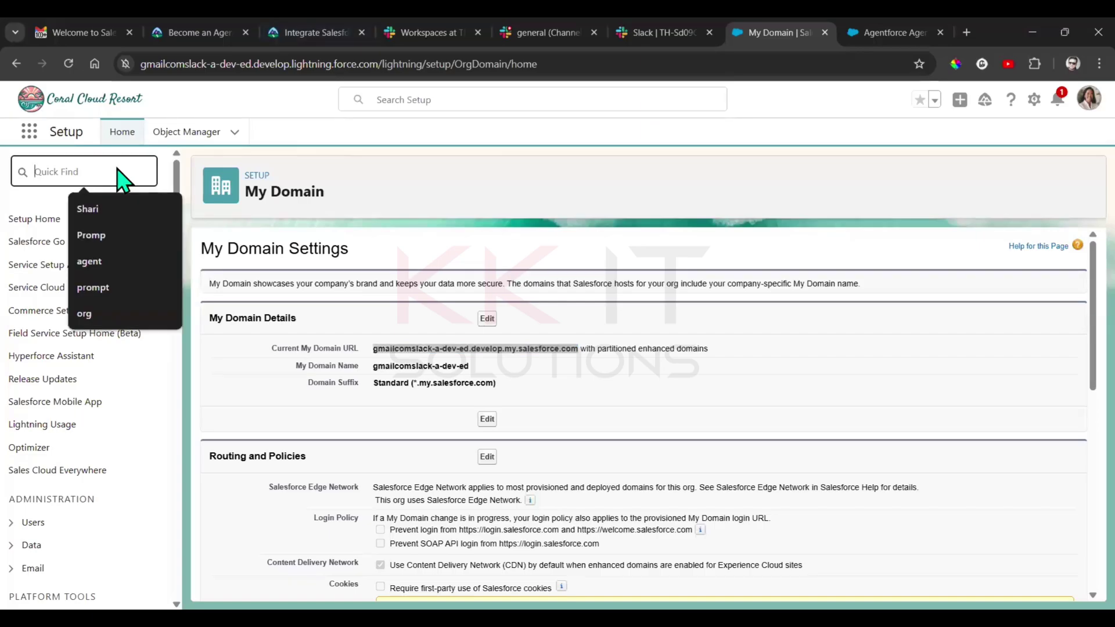
key(ctrl+v)
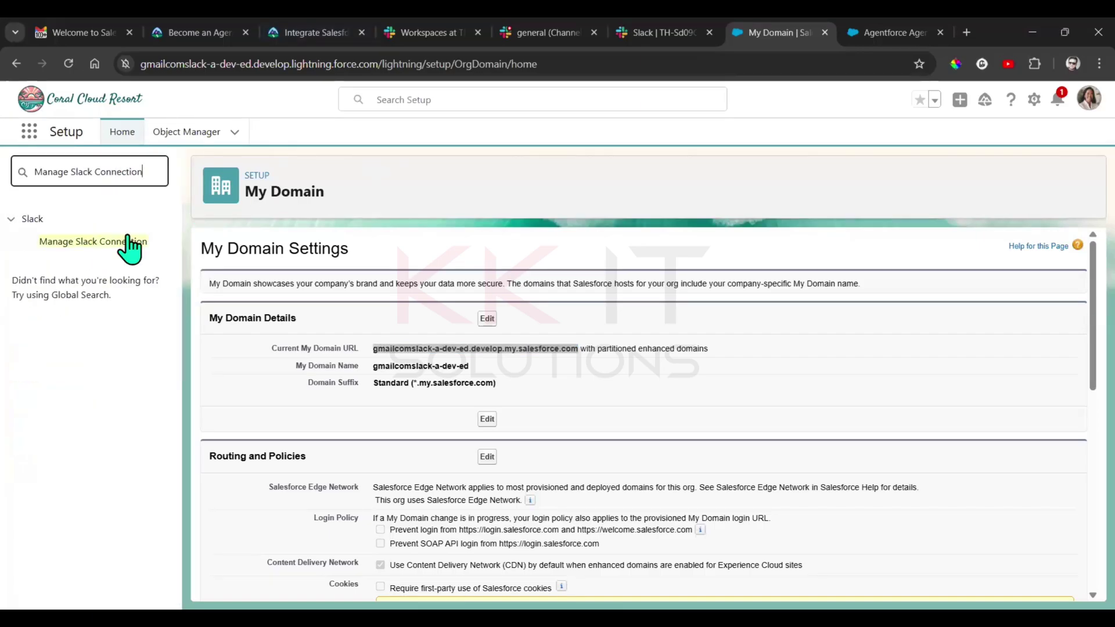
click(107, 249)
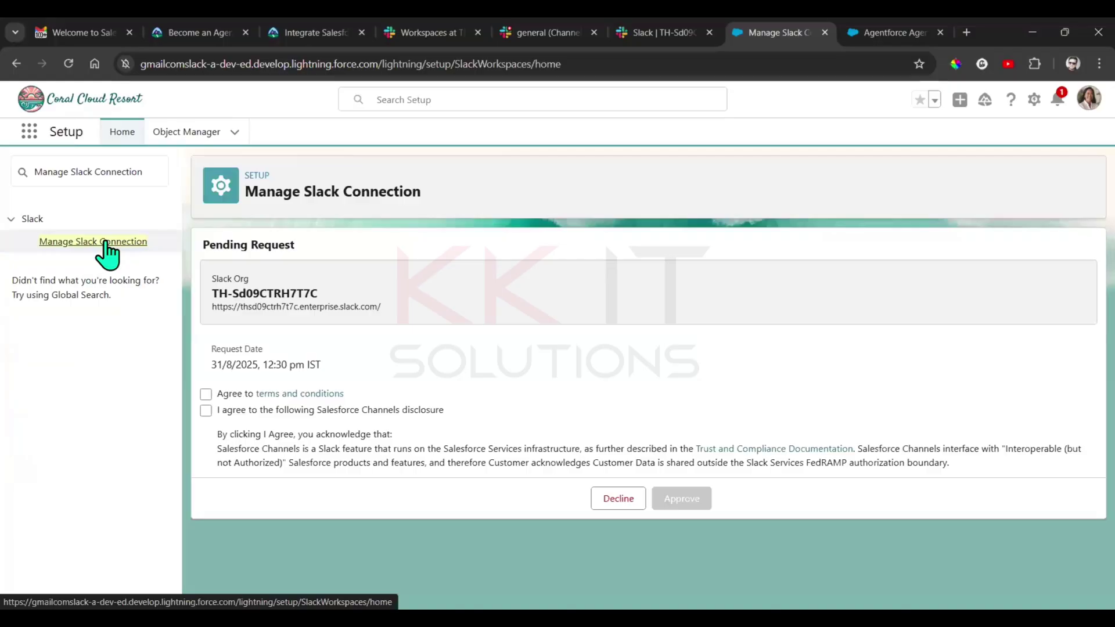
click(205, 395)
click(207, 411)
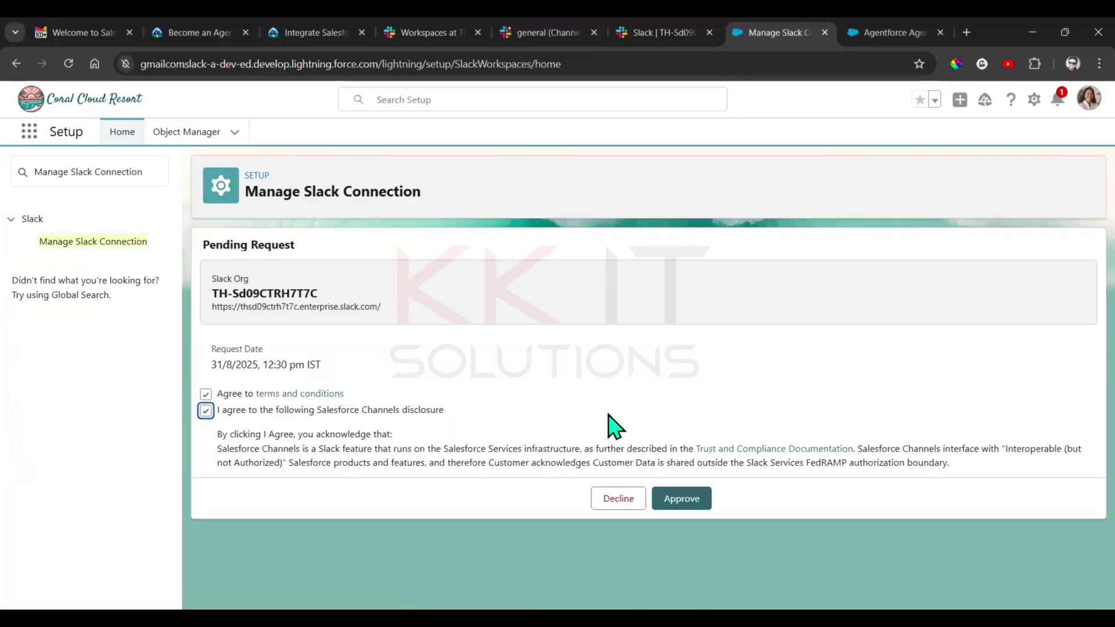
click(682, 502)
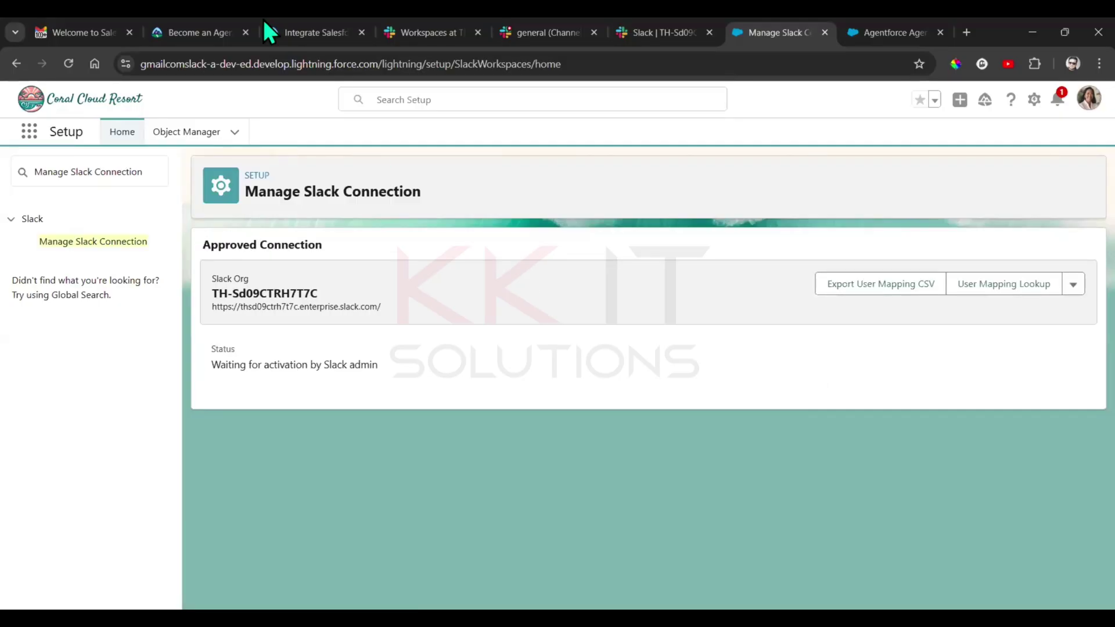
Step: Verify the Accept the Connection step for 100 points and move on to Complete the Connection in Slack
click(291, 32)
scroll(643, 397, down, 10)
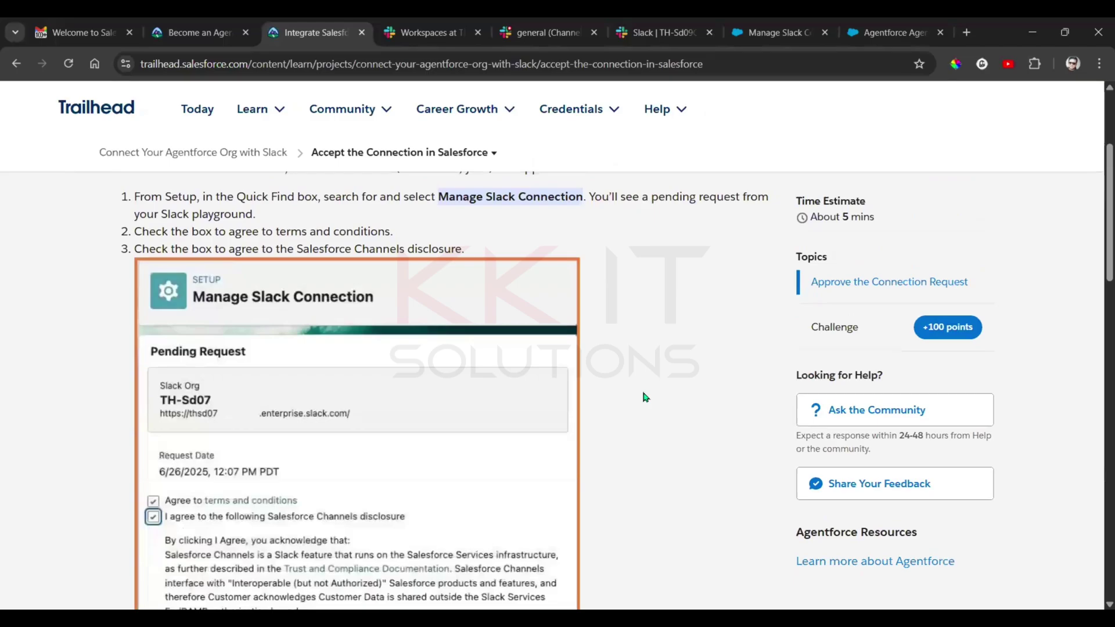
scroll(647, 401, down, 3)
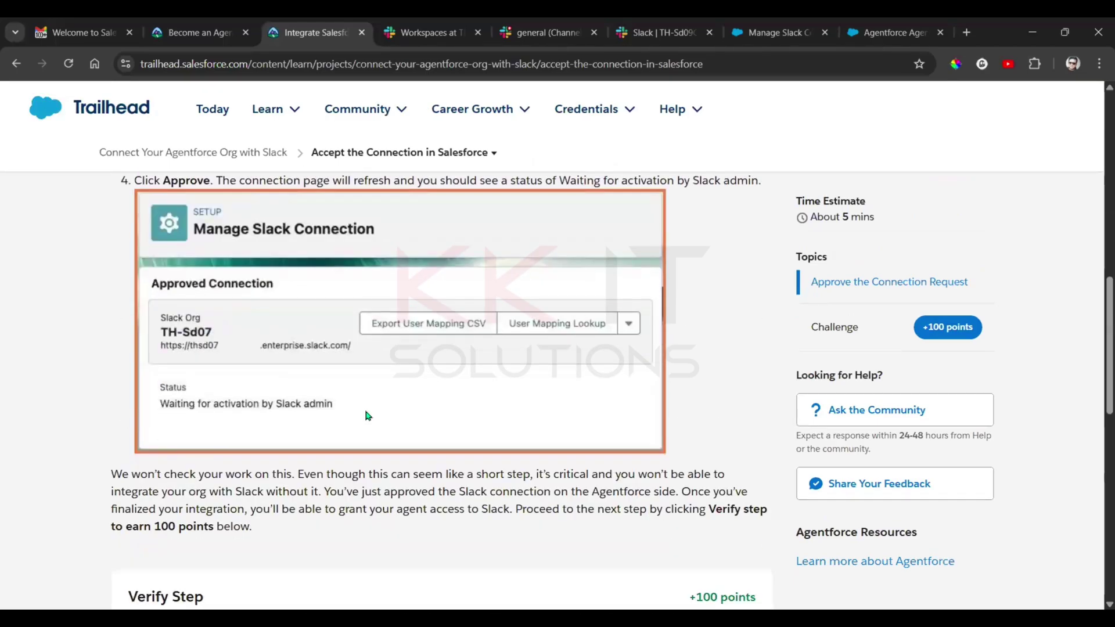
scroll(498, 395, down, 2)
scroll(497, 396, down, 2)
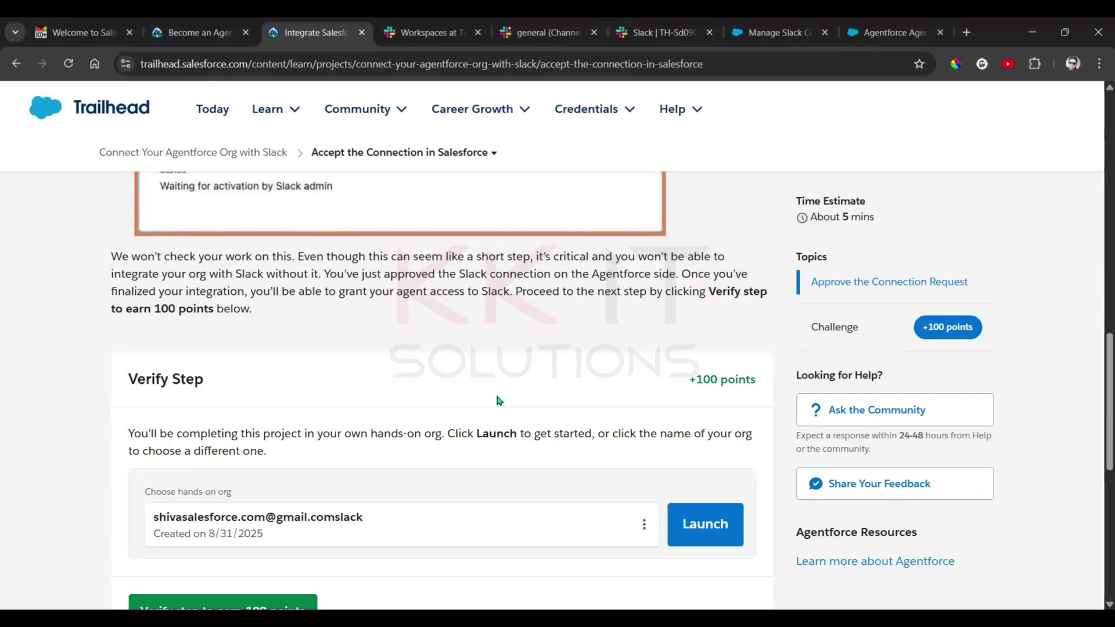
scroll(494, 409, down, 2)
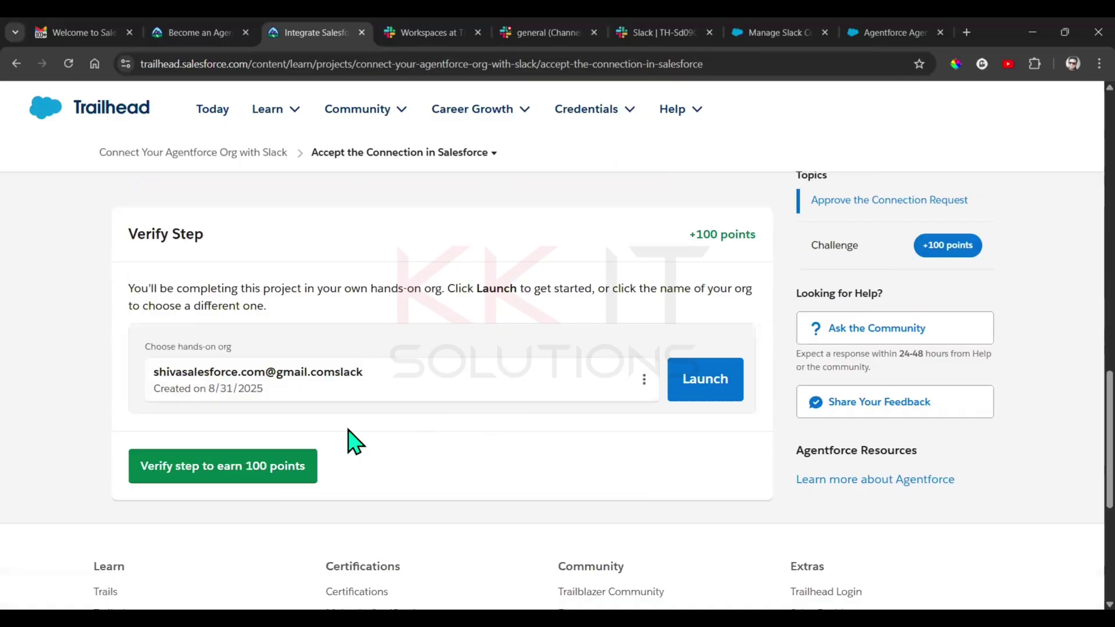
click(173, 473)
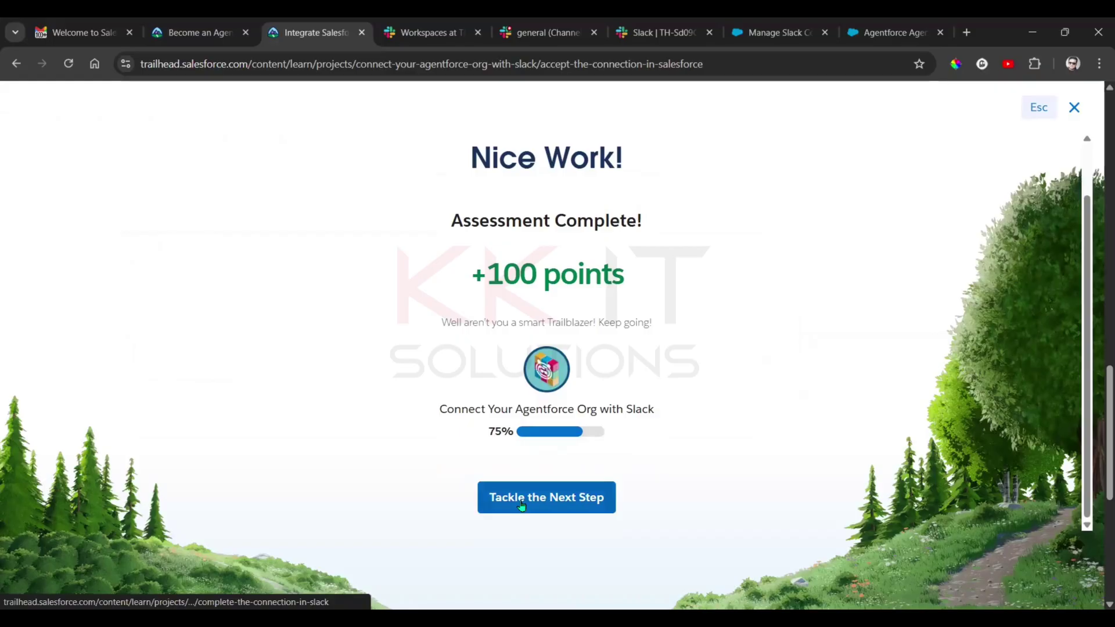
click(521, 500)
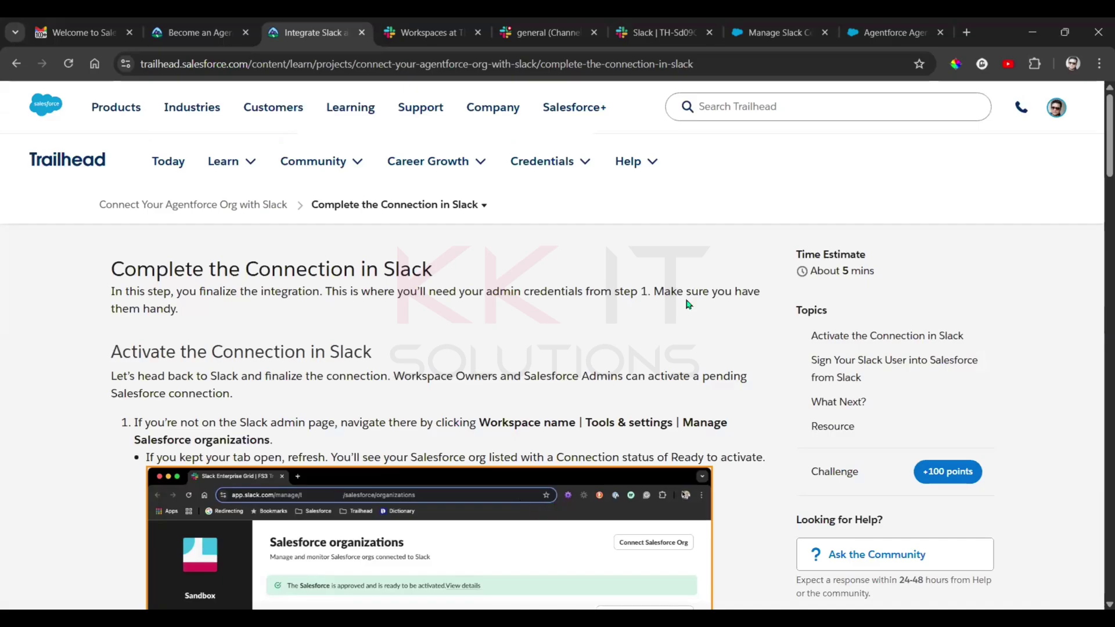
Step: Skim the Complete the Connection in Slack instructions and return to Slack's Salesforce organizations page
scroll(502, 348, down, 1)
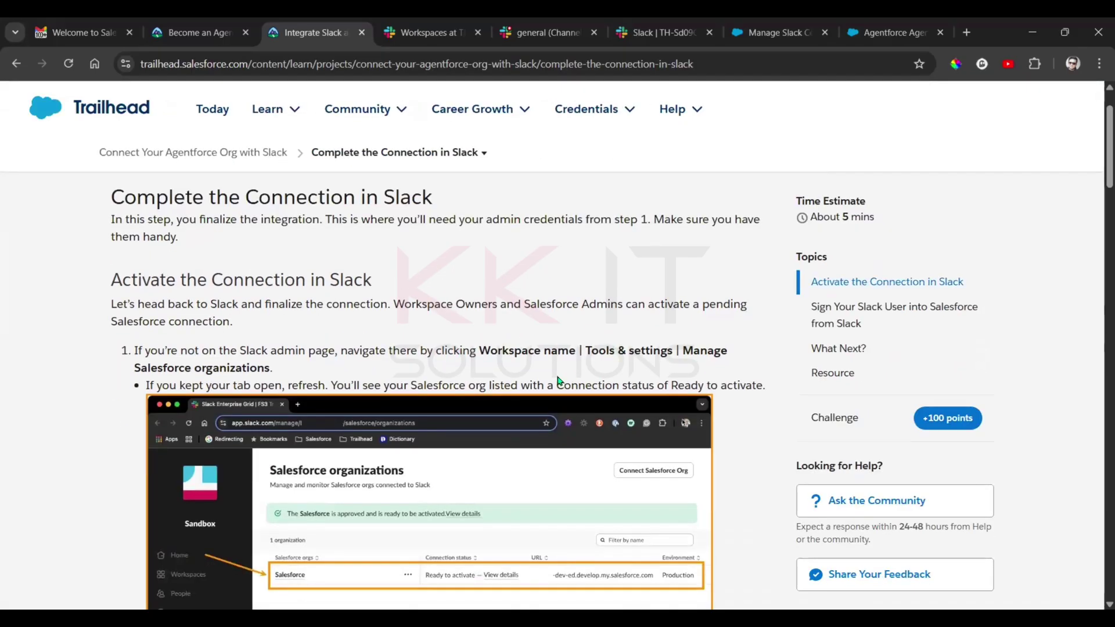
click(651, 30)
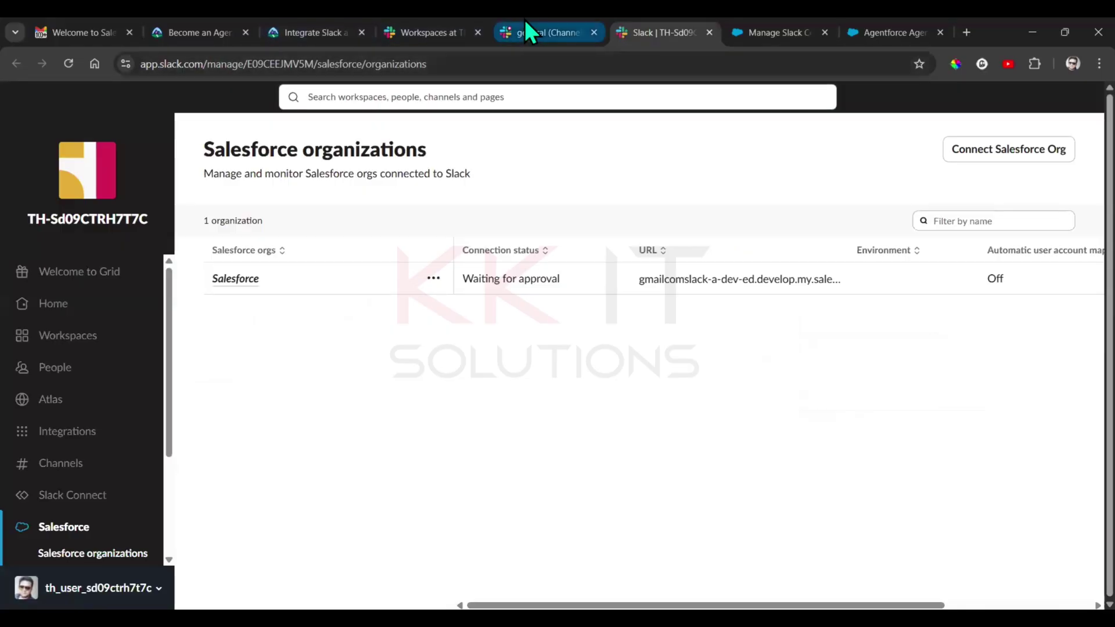
Step: From #general, reopen Manage Salesforce Organizations through the workspace's Tools & settings menu
key(ctrl+shift+Tab)
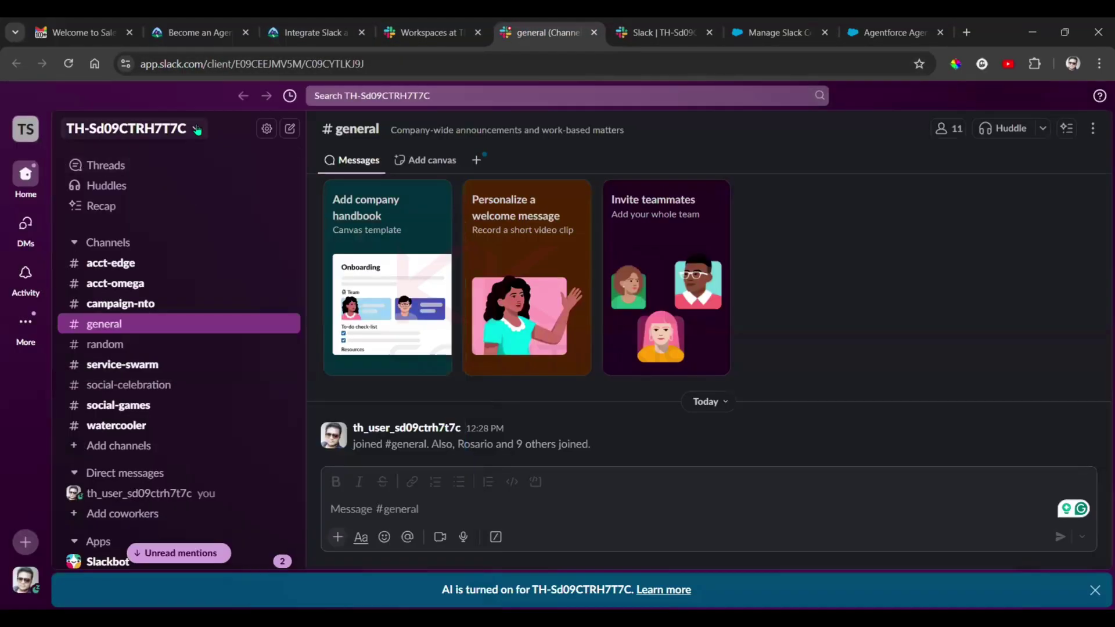
click(198, 129)
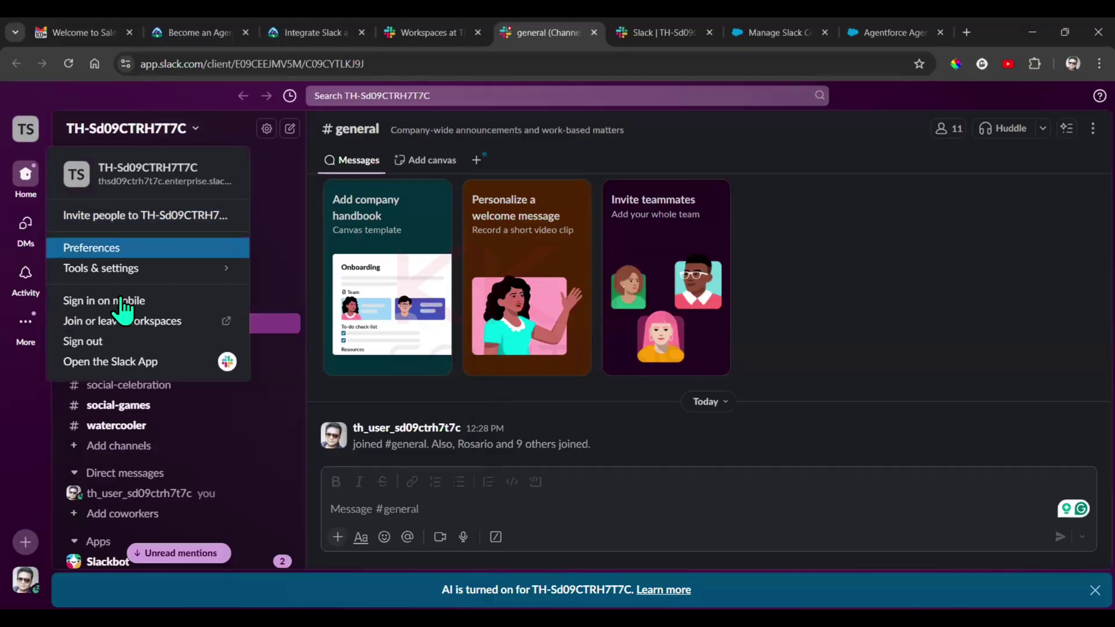
mouse_move(150, 273)
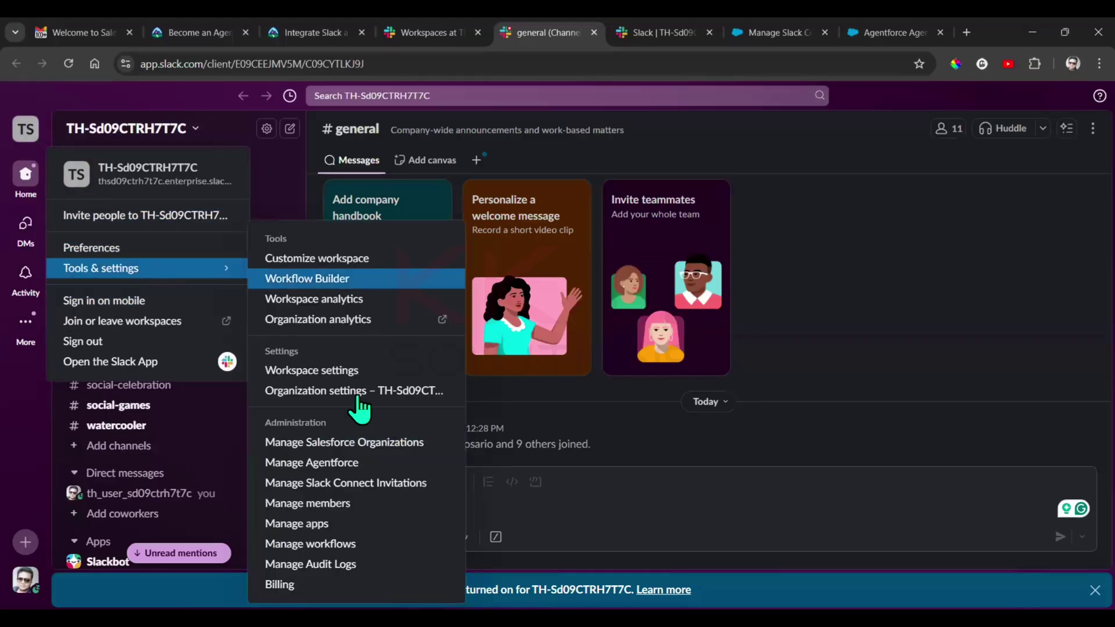
click(360, 442)
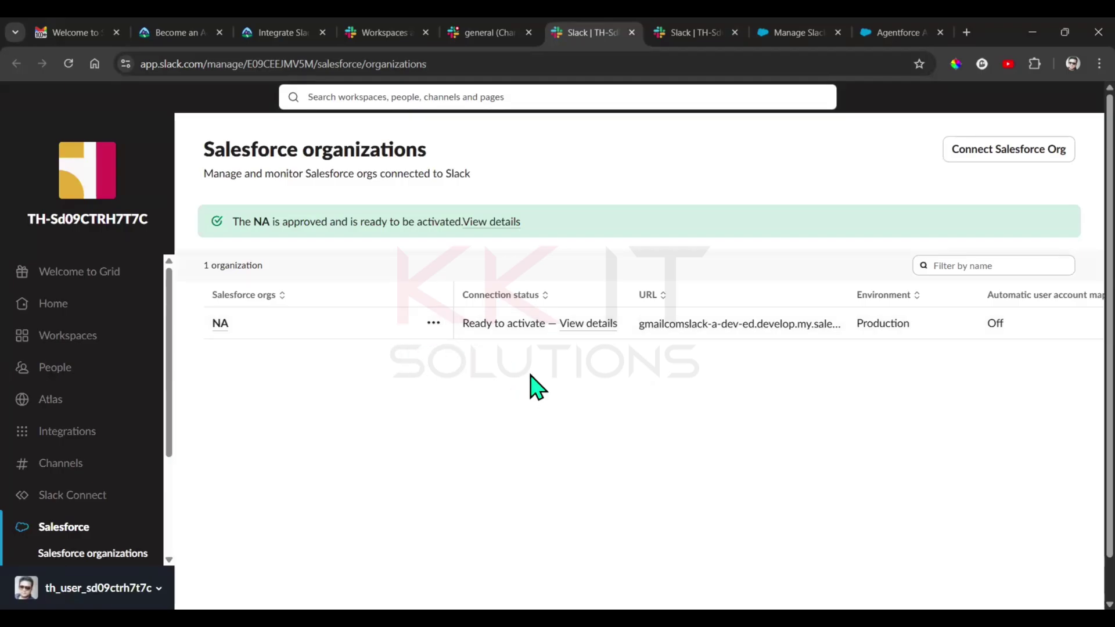
Step: Check the Trailhead activation instructions, then return to the org page showing Ready to activate
click(250, 30)
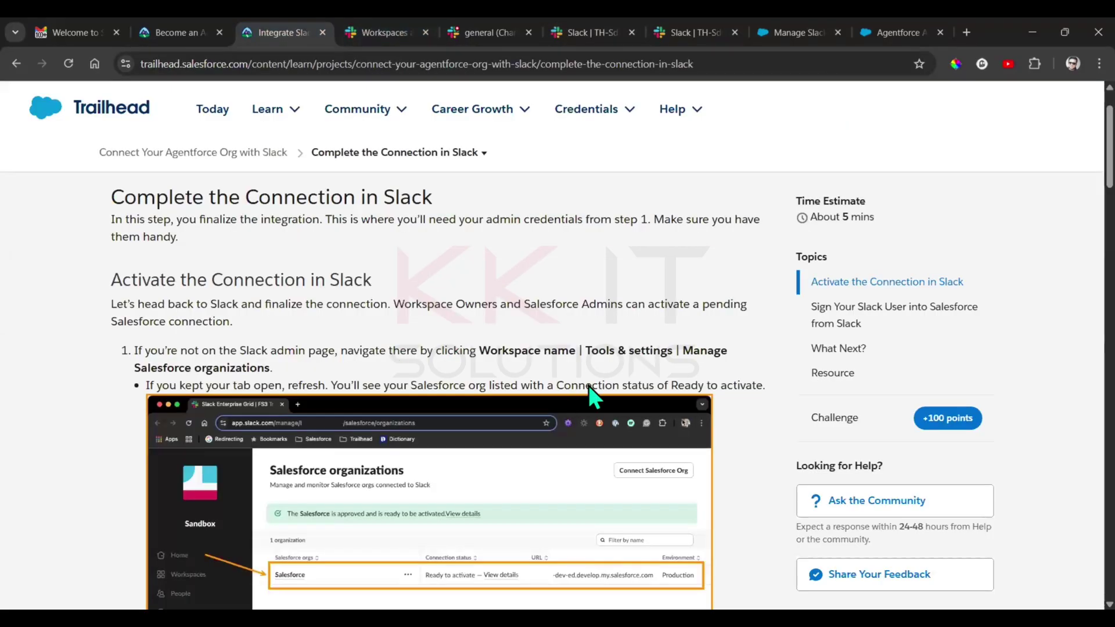
scroll(566, 399, down, 3)
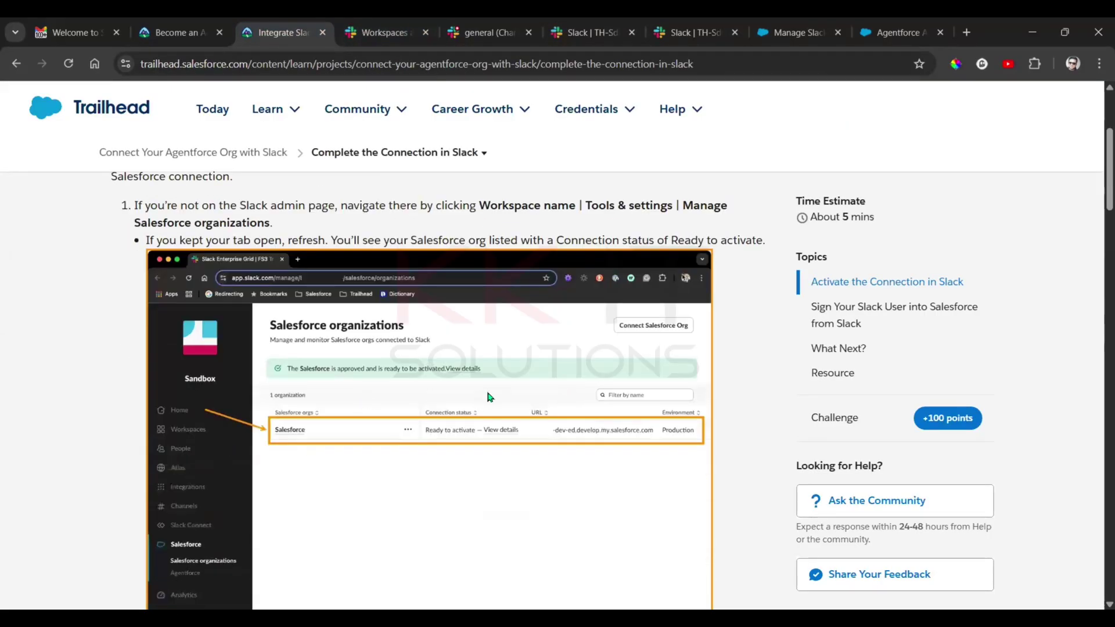
scroll(490, 397, down, 2)
scroll(490, 398, down, 2)
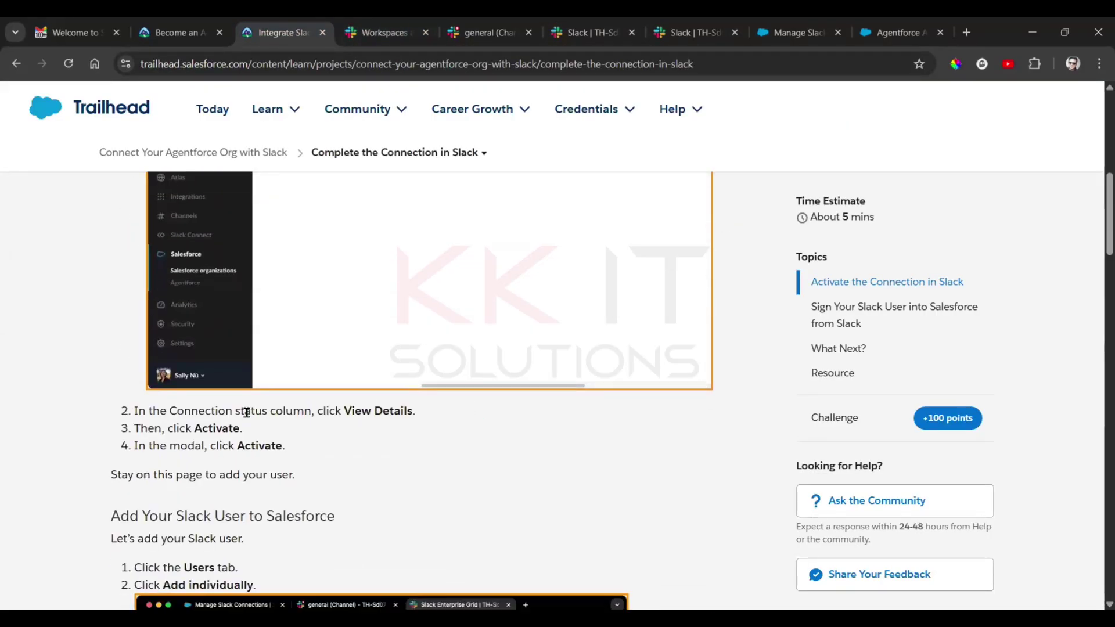
click(587, 32)
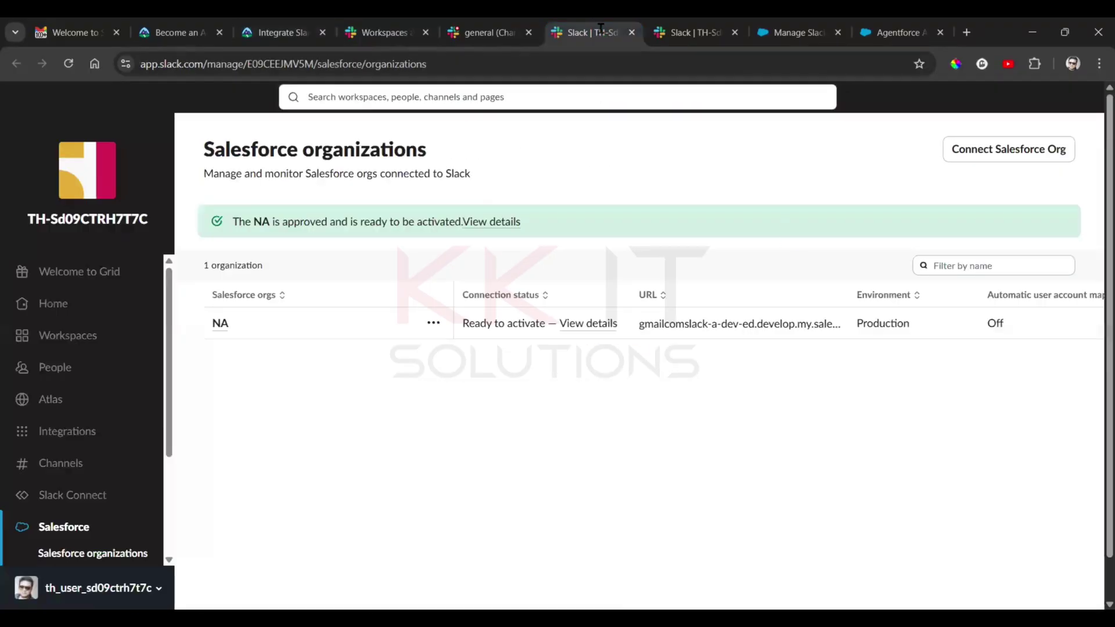
Step: Activate the NA org connection from its details page so it shows Connected, then return to Trailhead
click(576, 324)
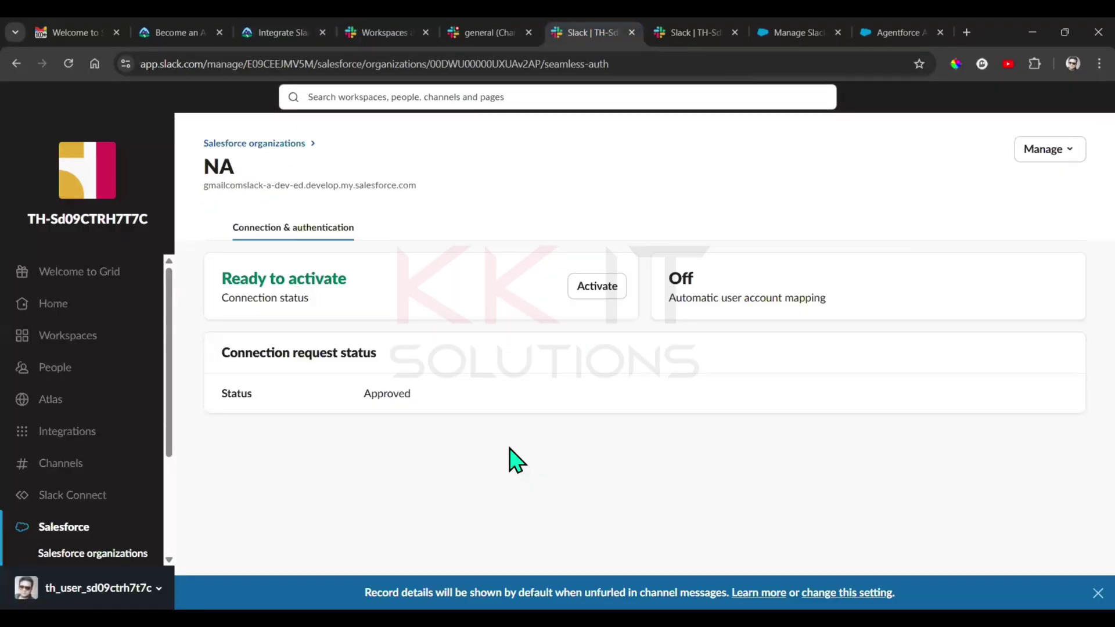
click(601, 289)
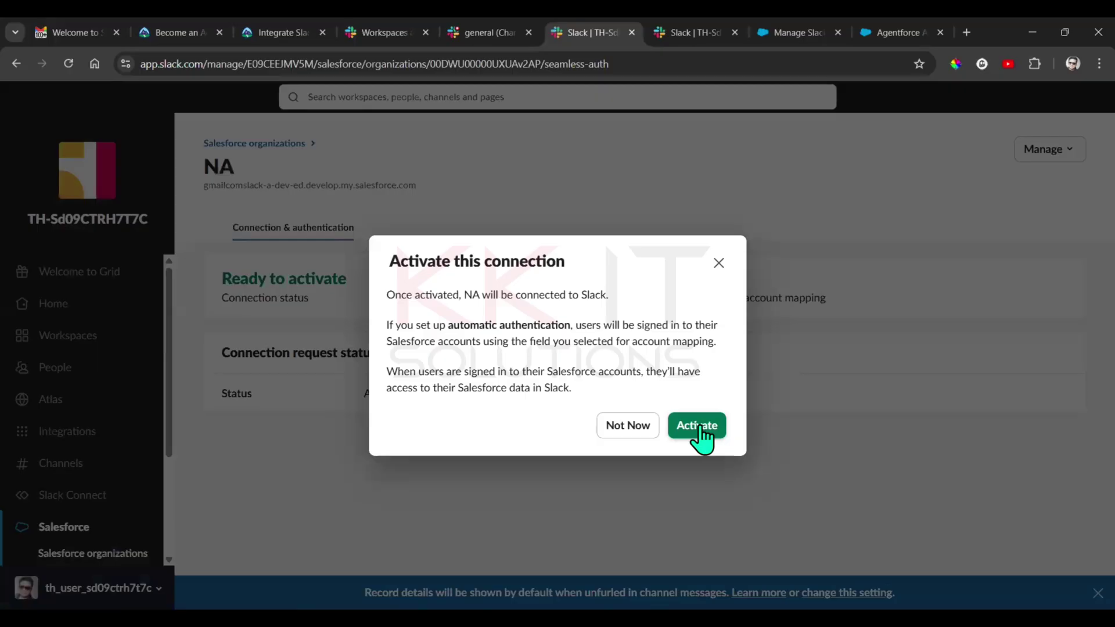
click(701, 432)
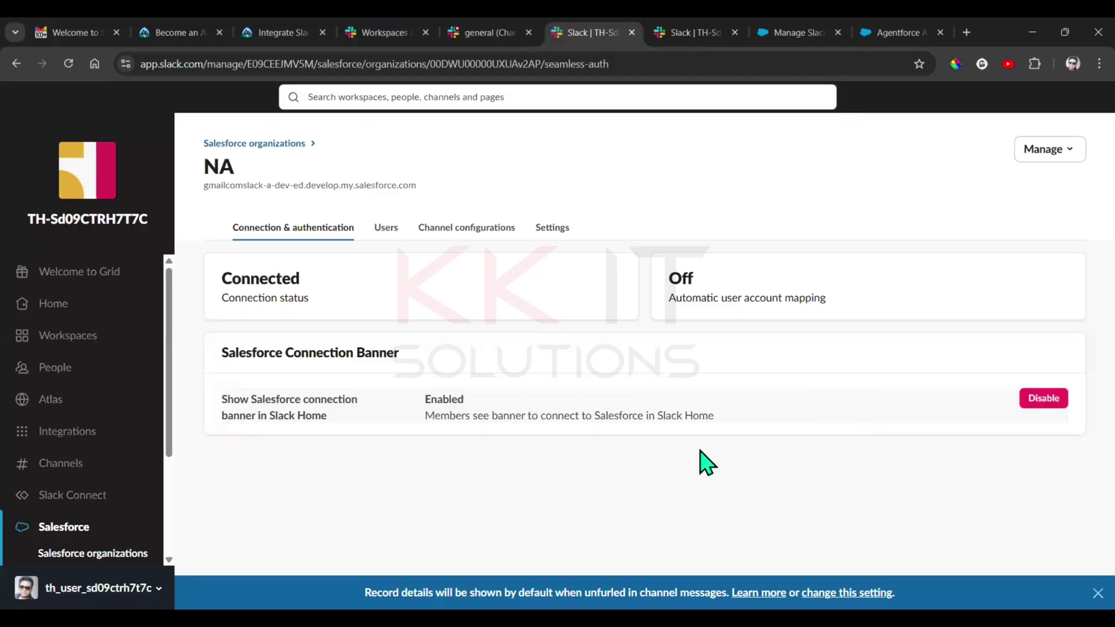
click(270, 26)
scroll(668, 343, down, 5)
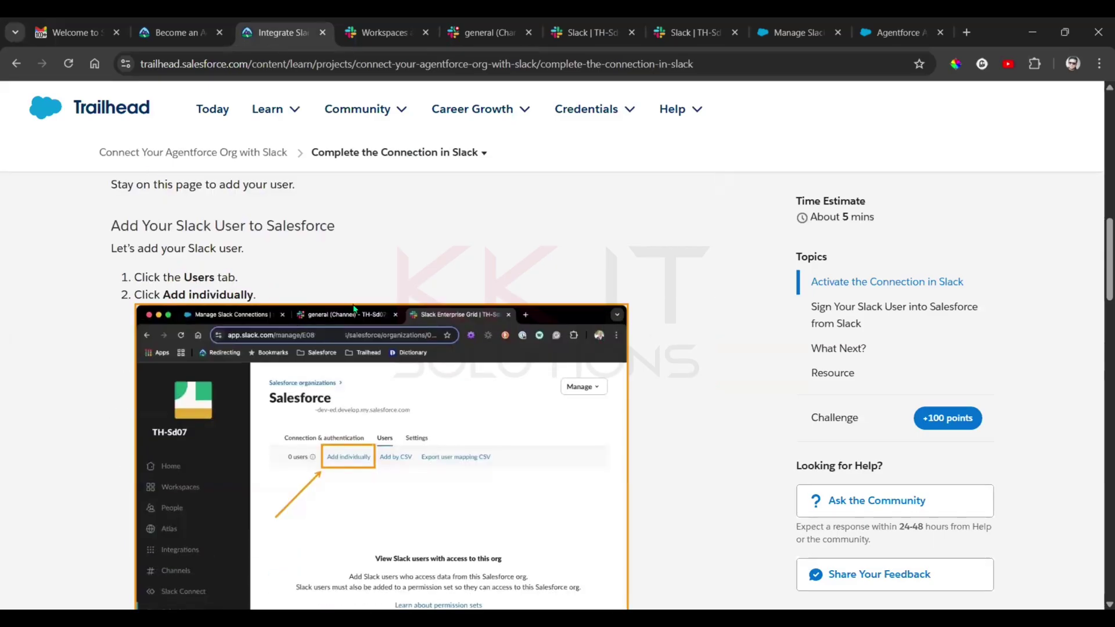
Step: Read steps 3–4 of the Trailhead lesson, then return to Slack's NA org page
scroll(351, 278, down, 4)
scroll(378, 273, down, 3)
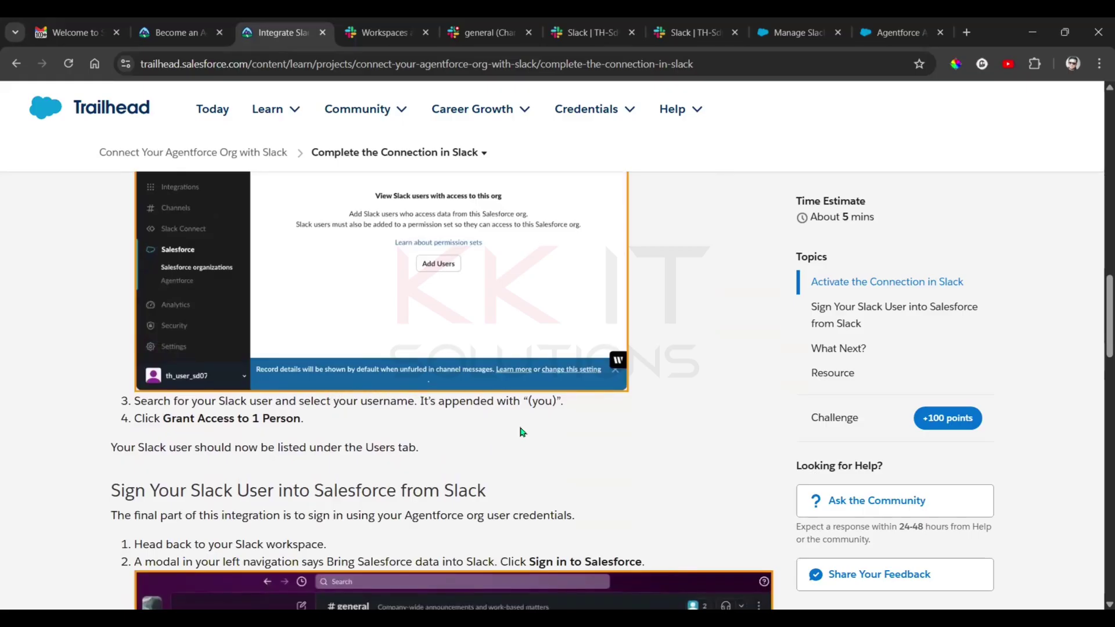
click(588, 33)
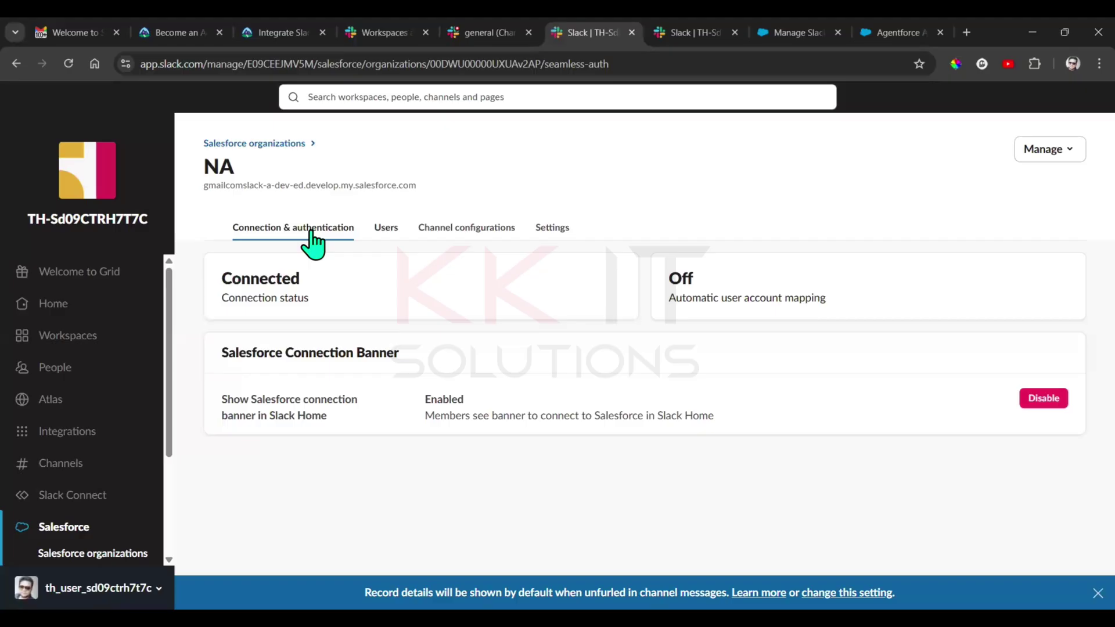
Step: Add your own Slack user individually to the NA org's Users with Grant Access, then return to Trailhead
click(388, 230)
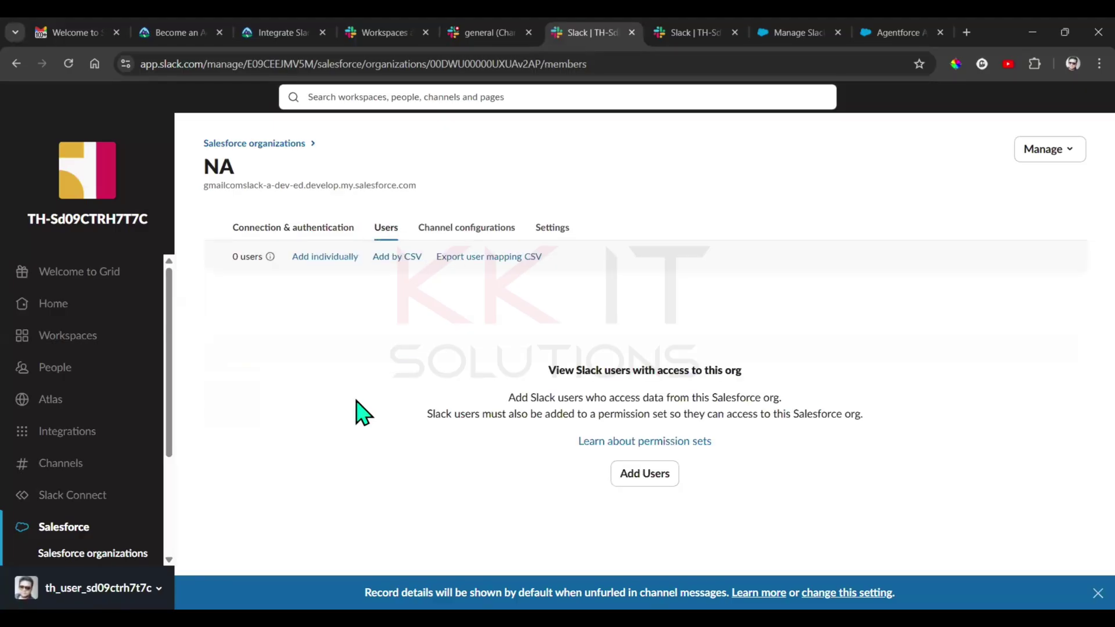
click(321, 258)
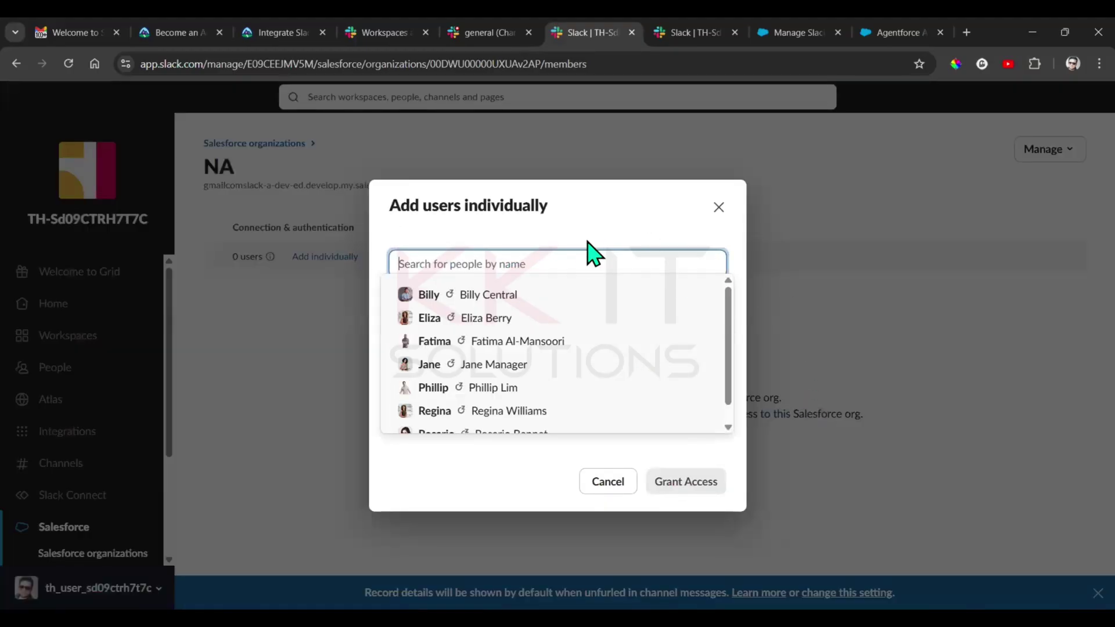
scroll(600, 312, down, 1)
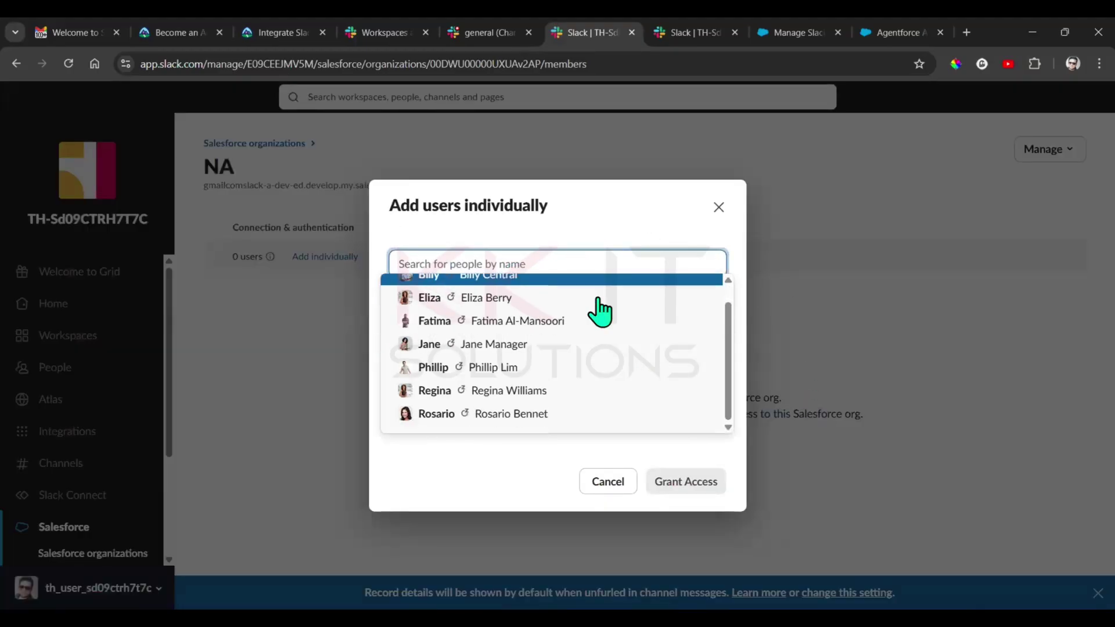
text(sh)
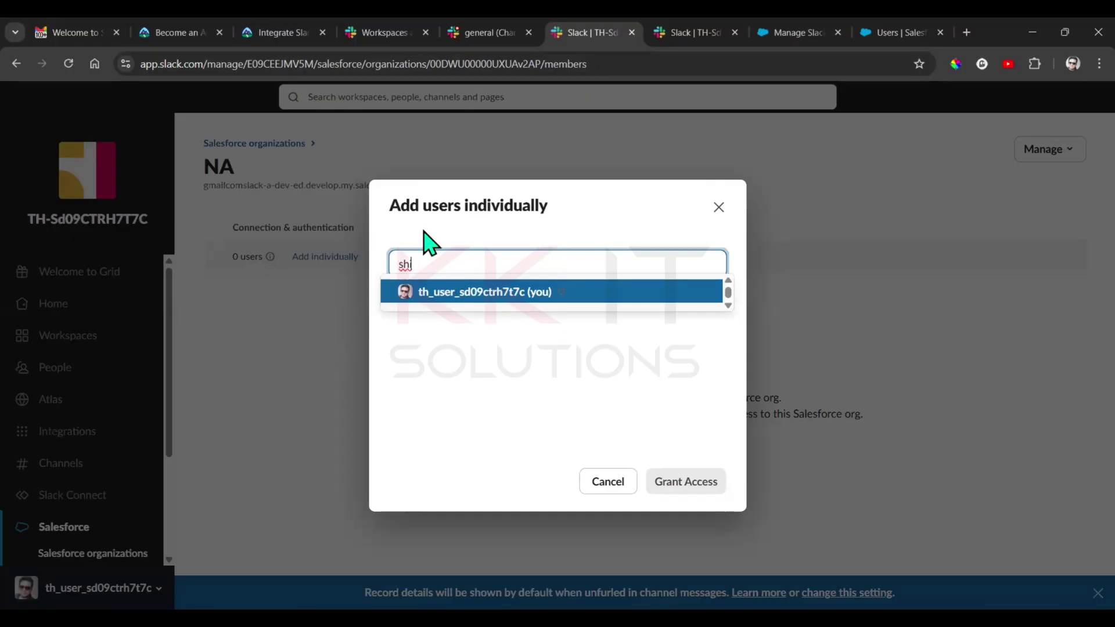
text(i)
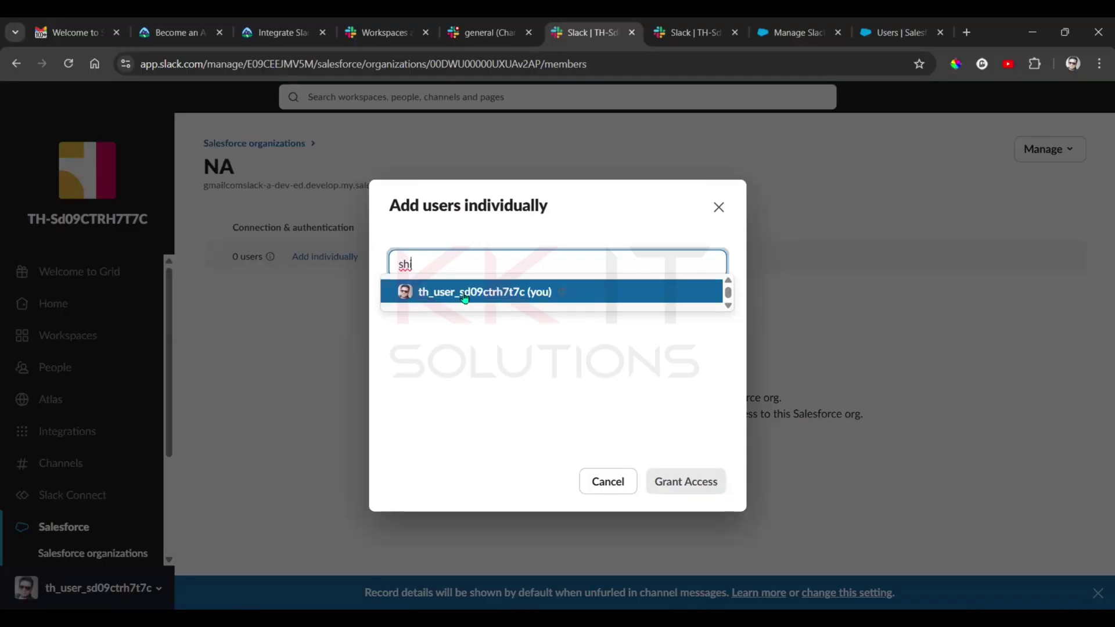
click(450, 292)
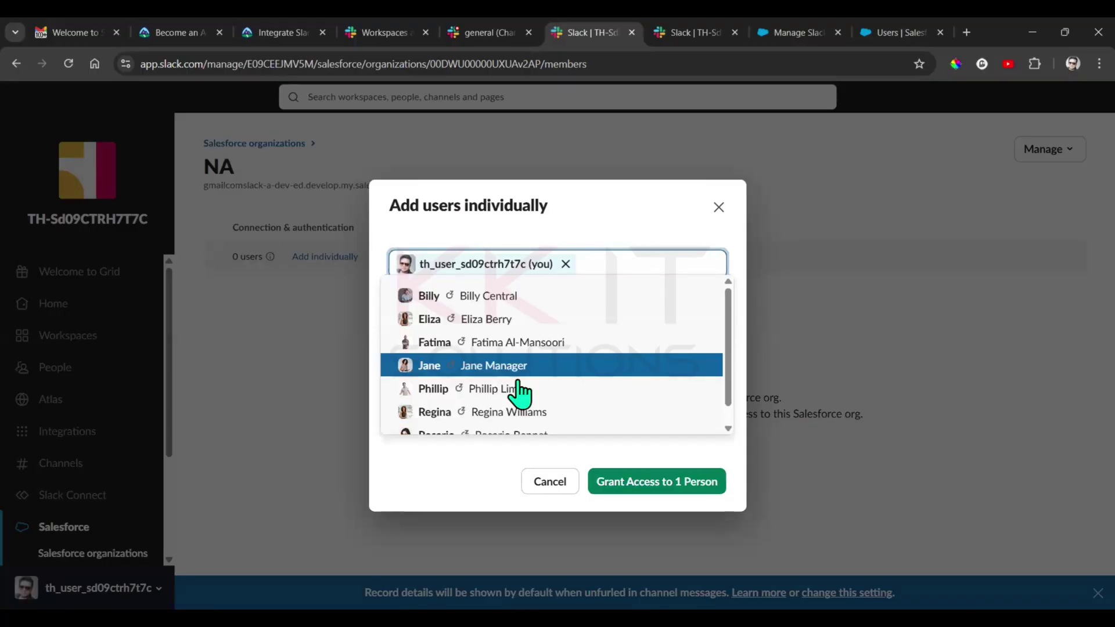
click(430, 483)
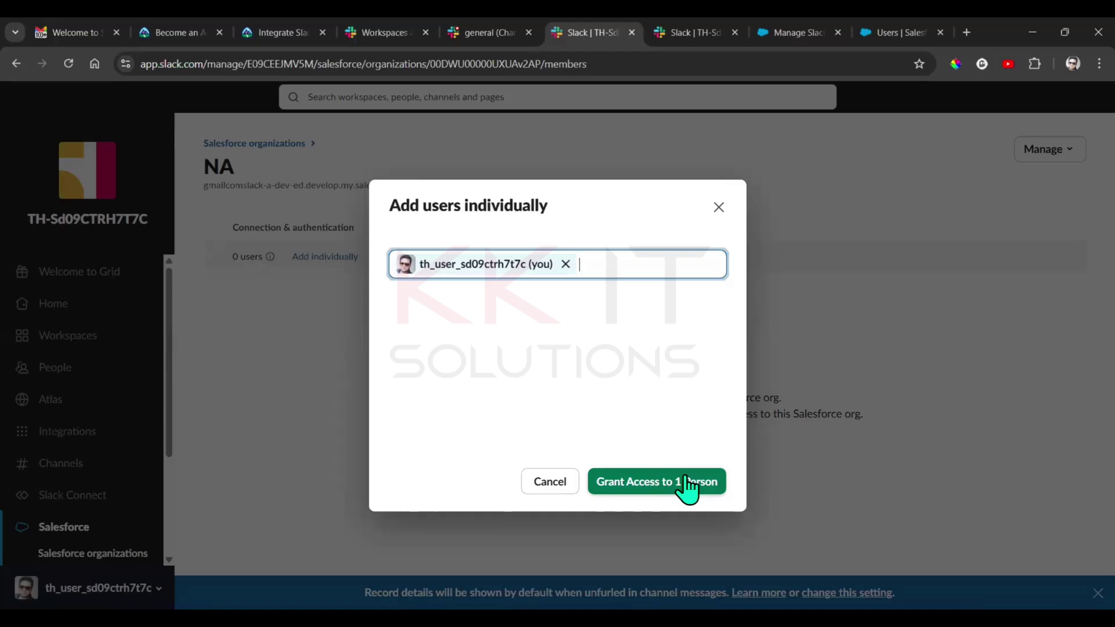
click(632, 488)
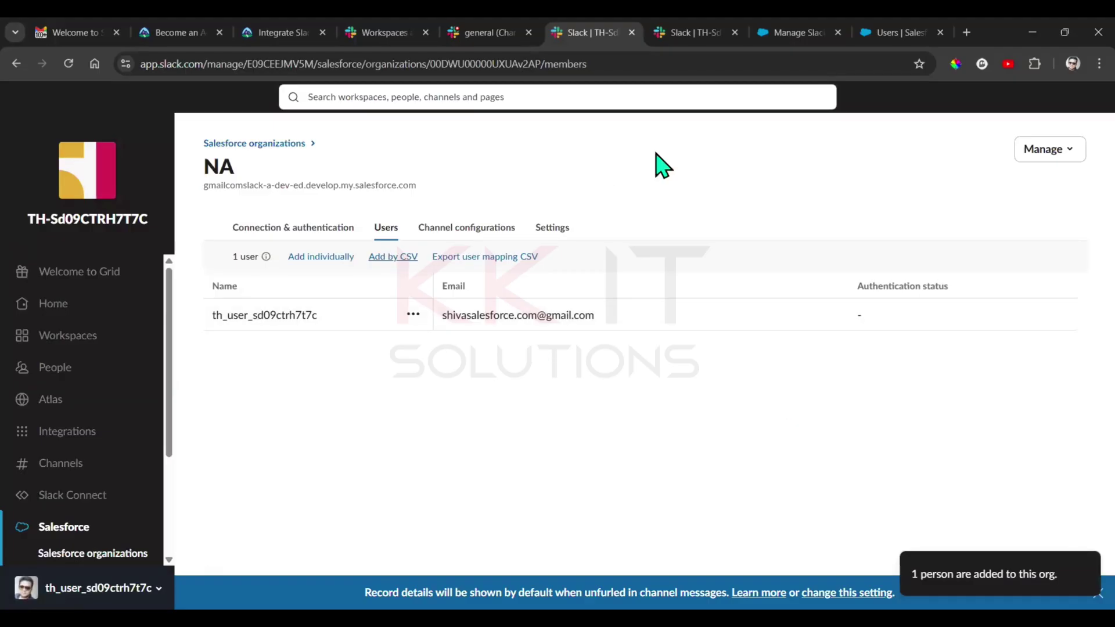
click(294, 26)
scroll(738, 322, down, 4)
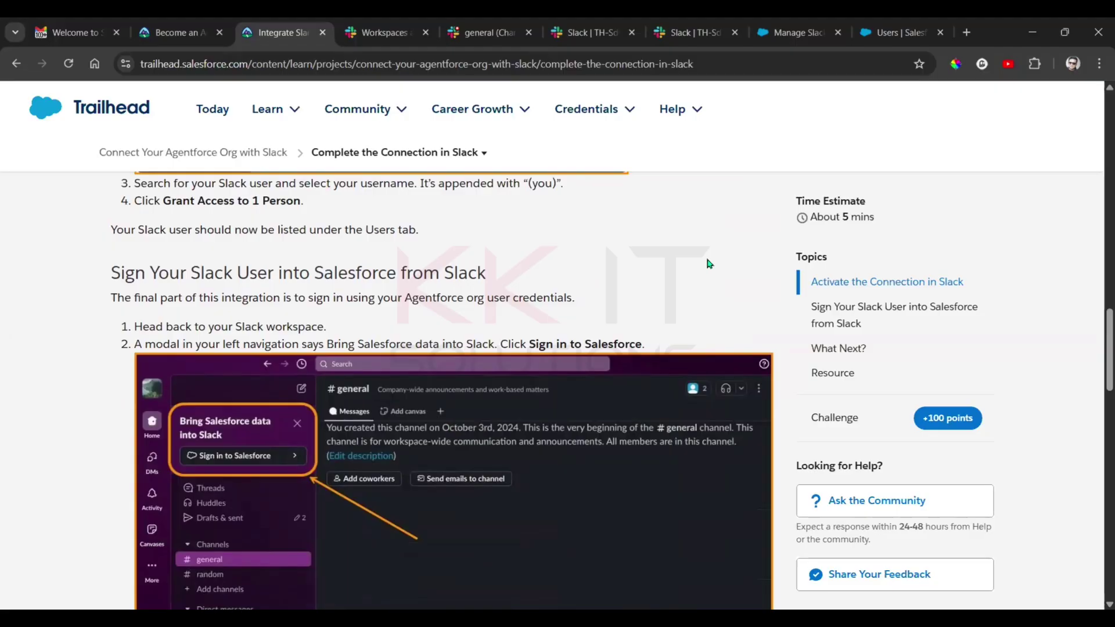
Step: From the #general channel banner, choose Sign in to Salesforce to bring up the NA org choice
click(605, 32)
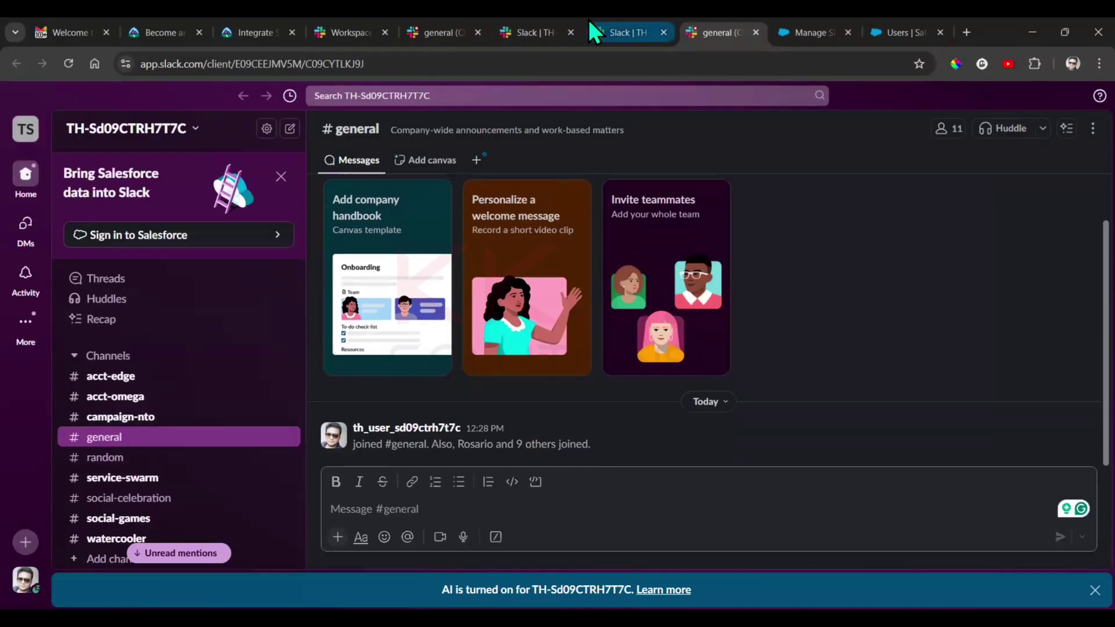
click(615, 29)
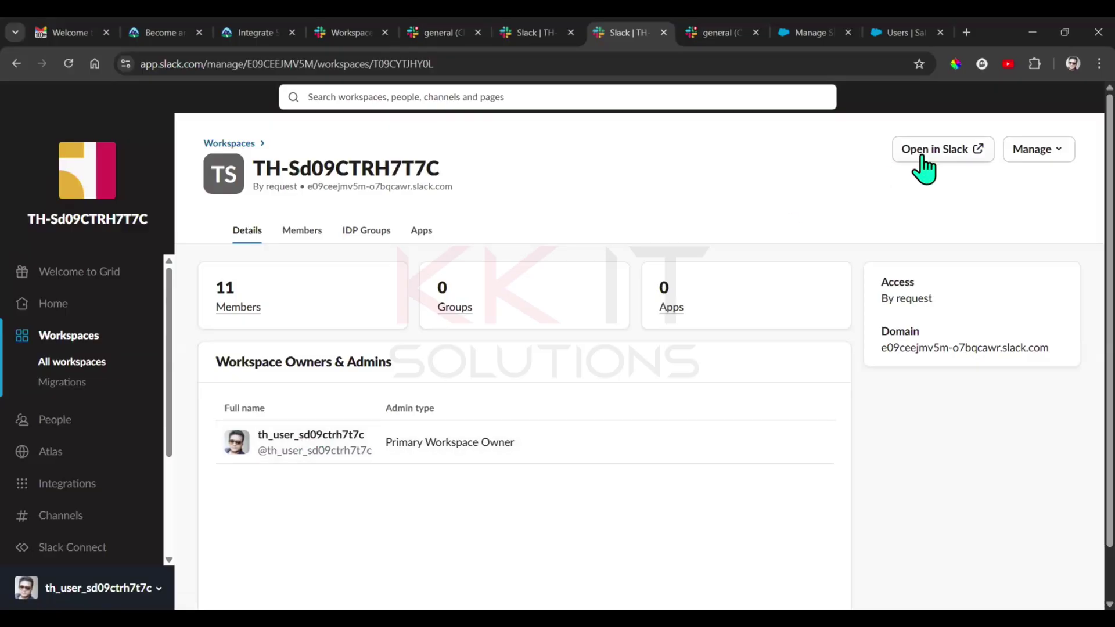
click(726, 32)
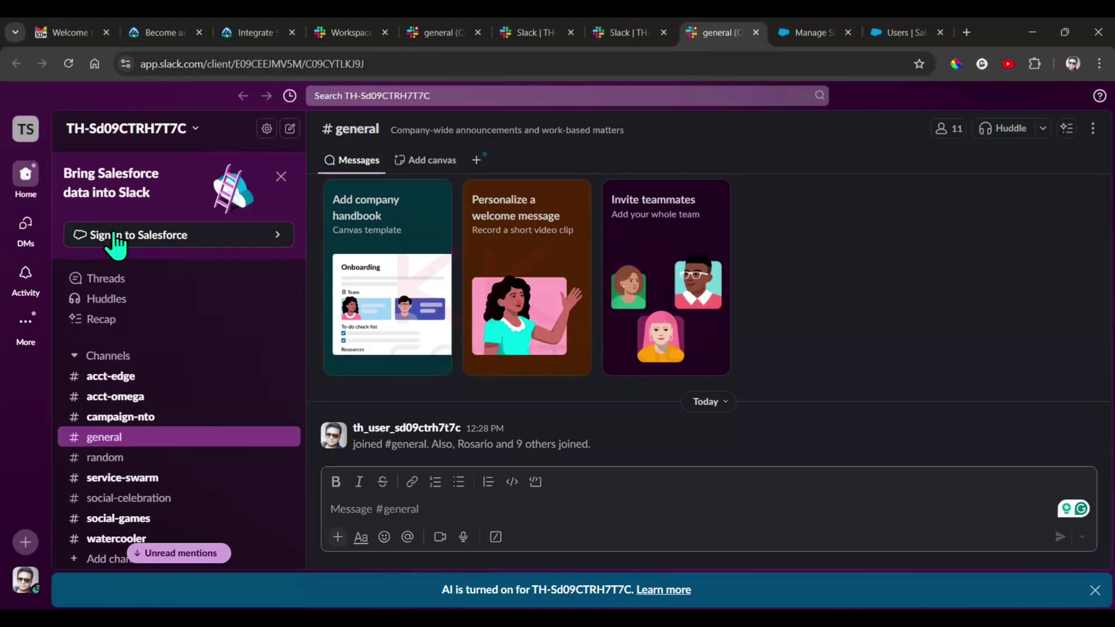
click(153, 234)
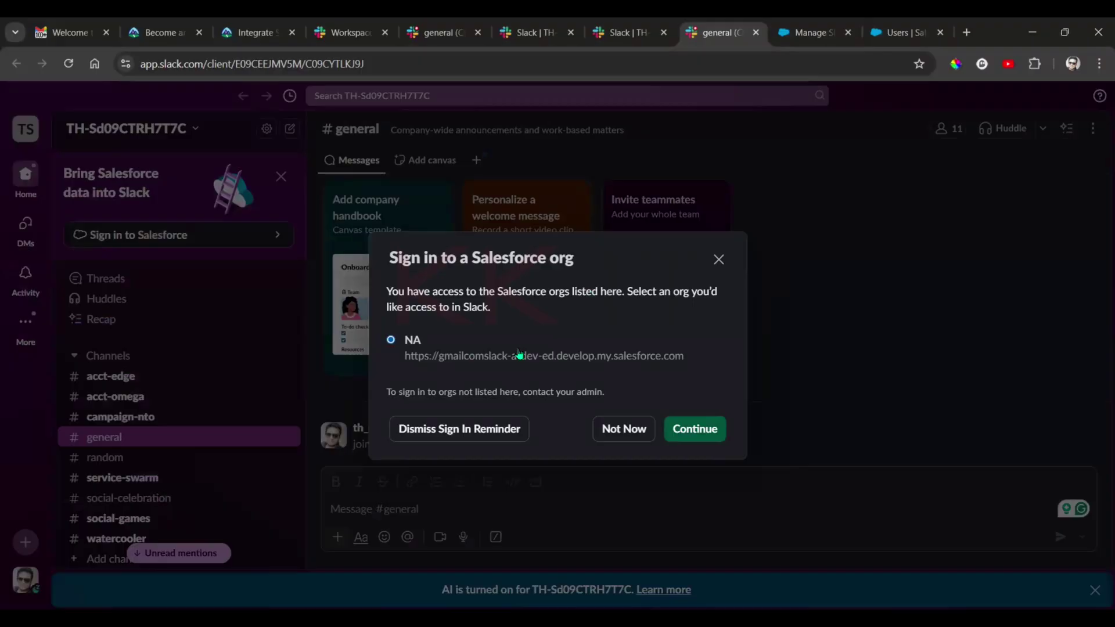
Step: Continue with the NA org, log in to Salesforce with the org credentials, and allow Slack access
click(692, 433)
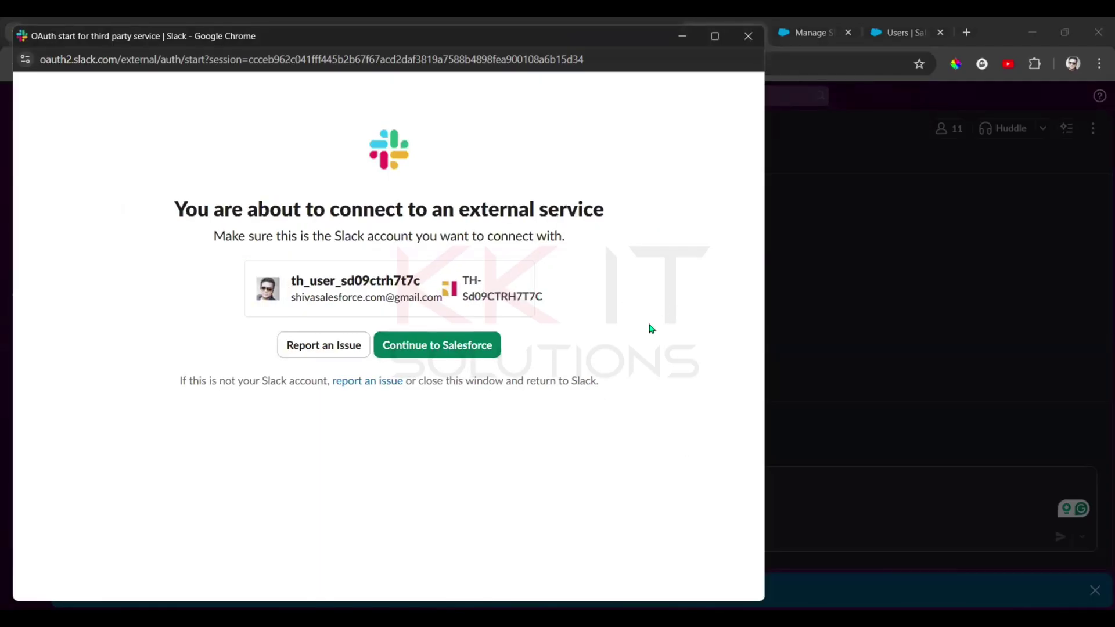
click(448, 348)
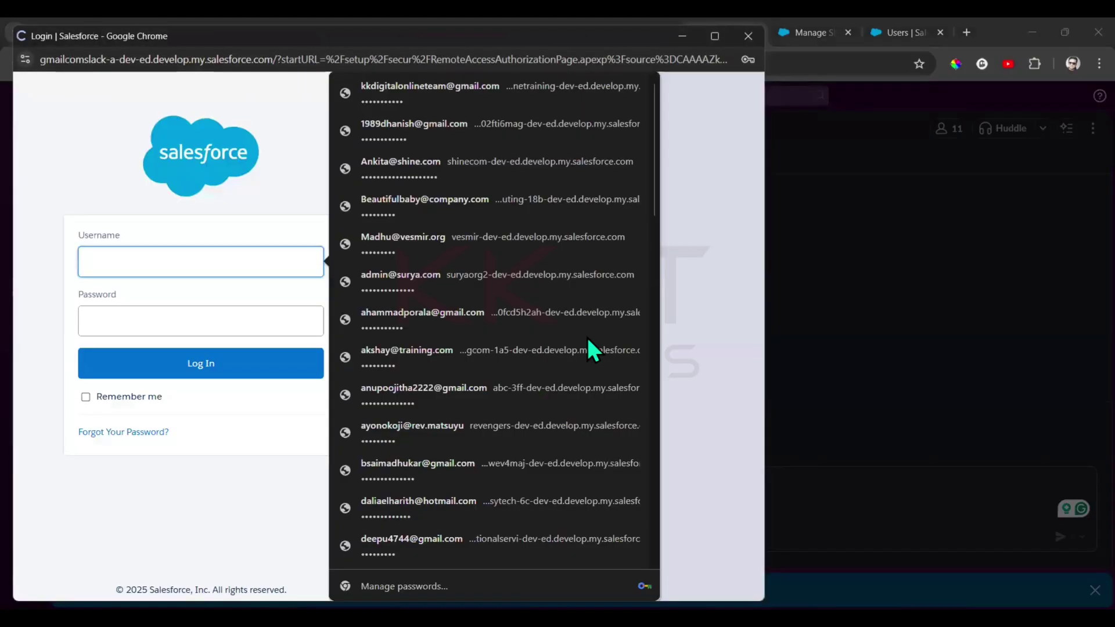
click(252, 192)
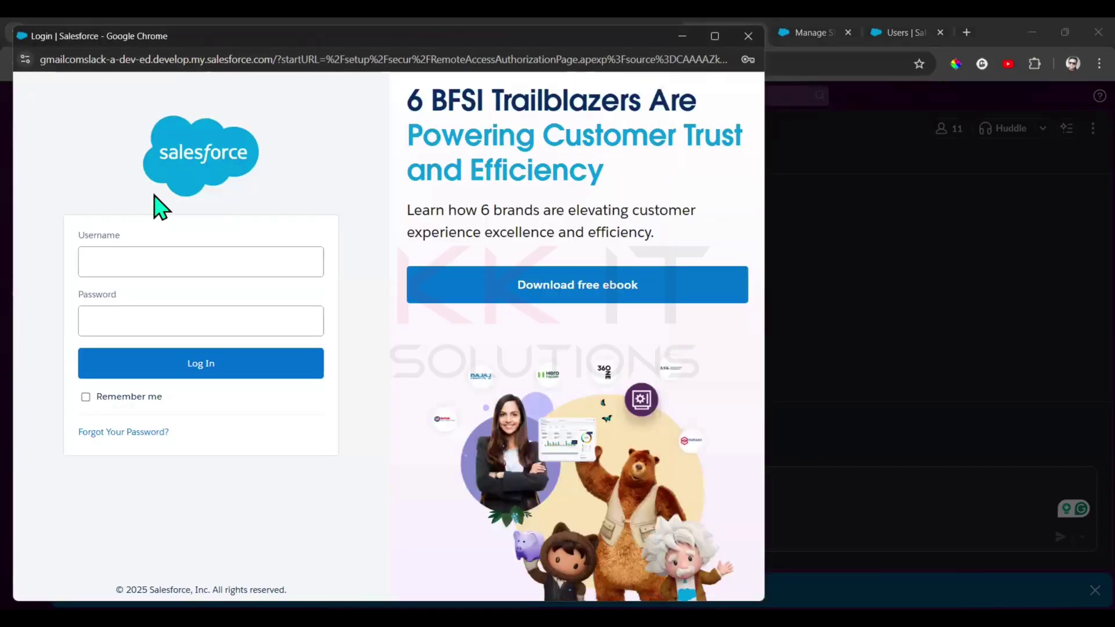
click(120, 253)
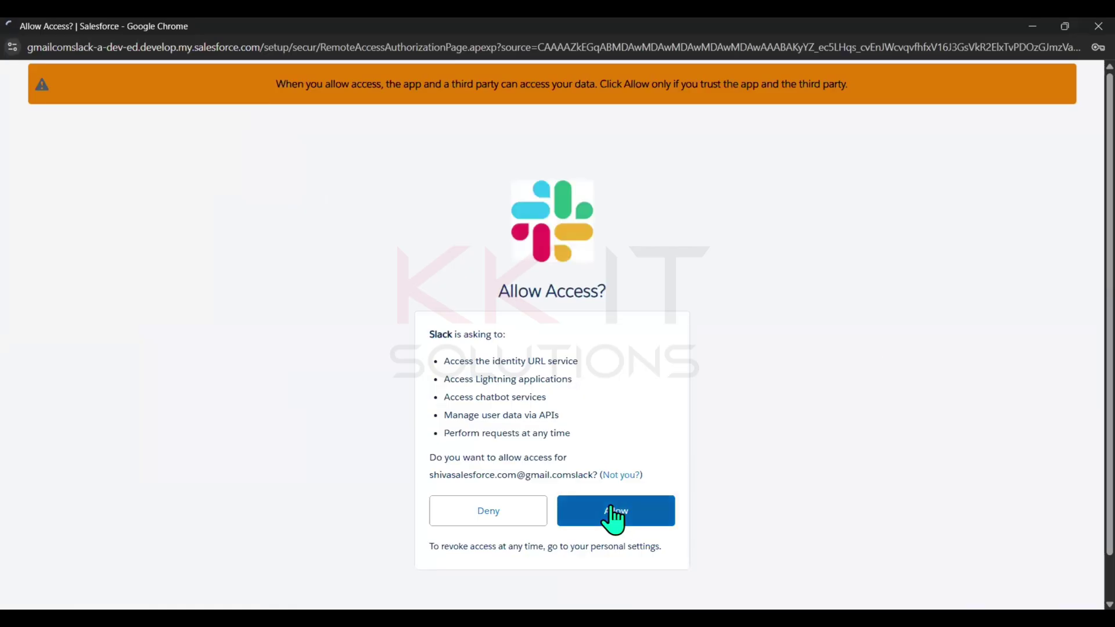
click(613, 516)
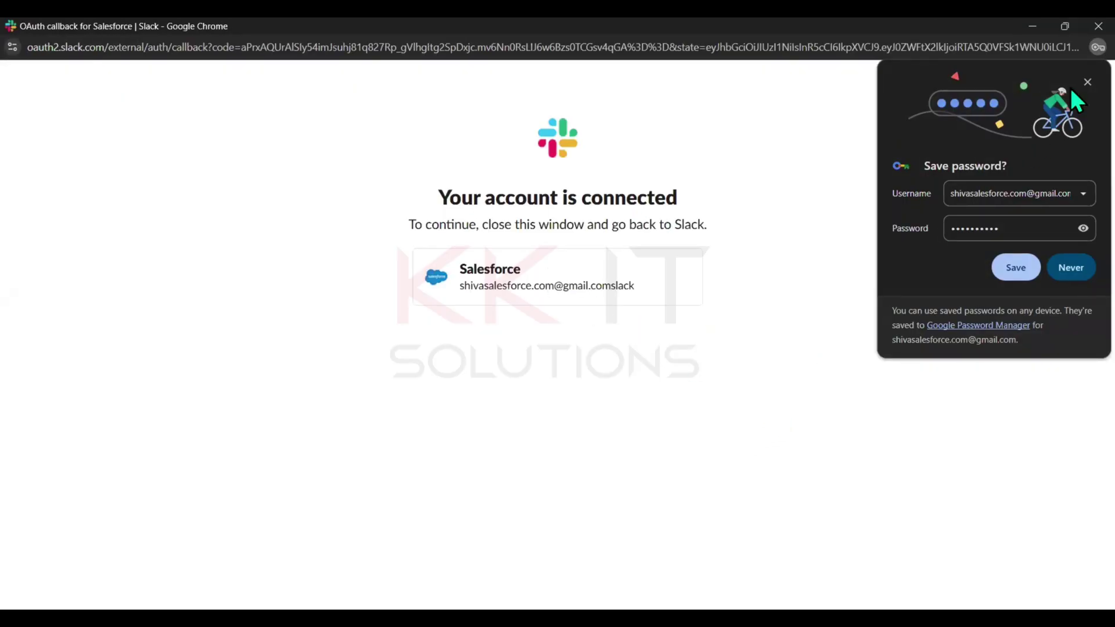
click(1087, 82)
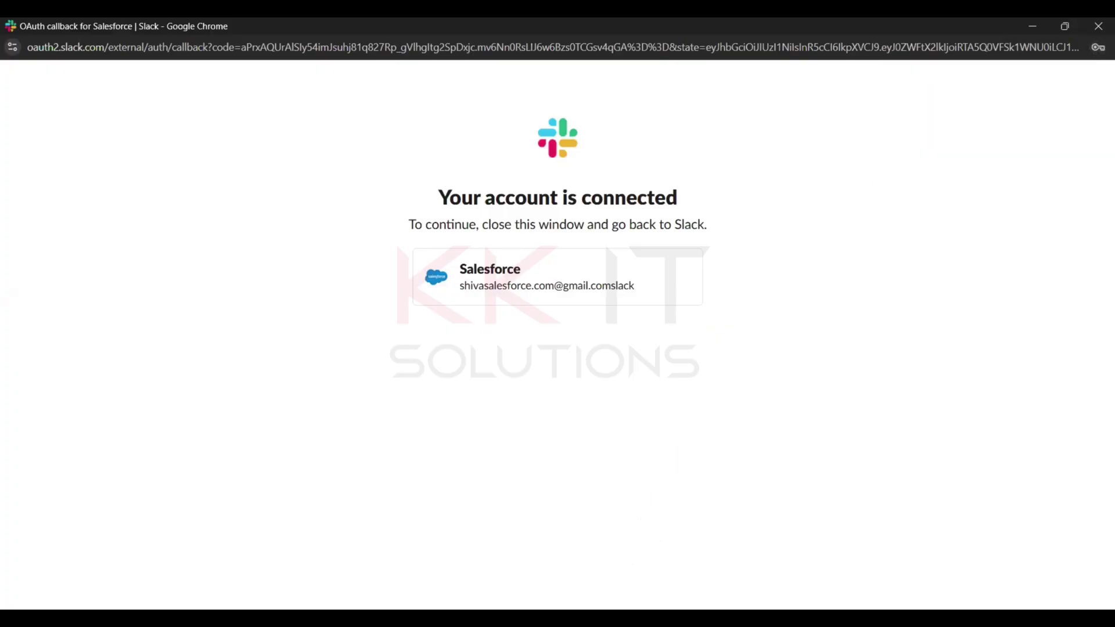
click(627, 619)
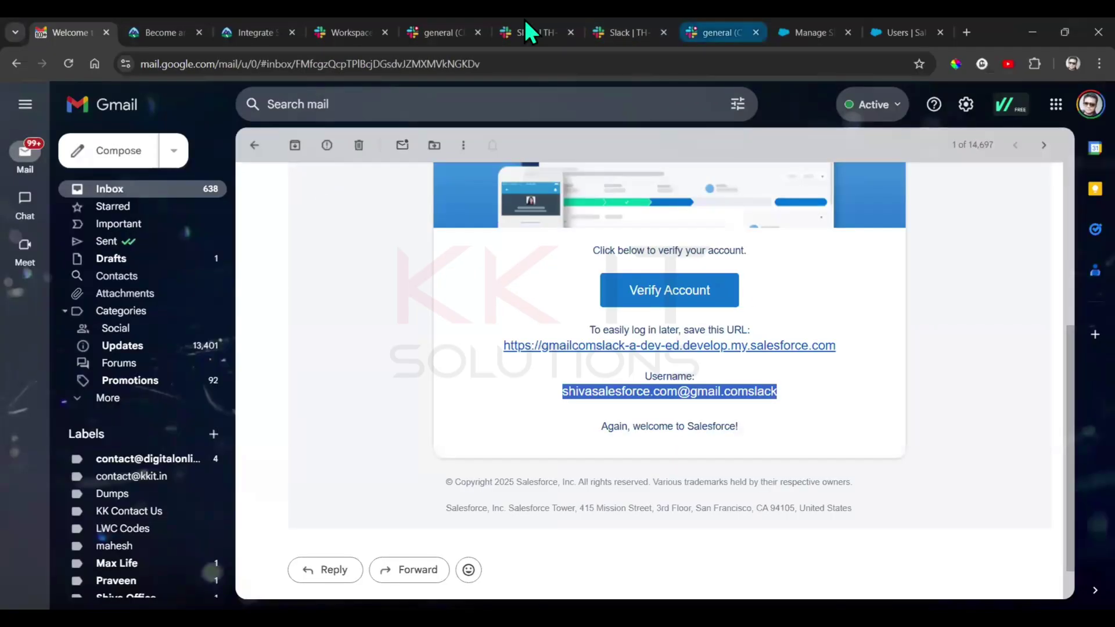
Step: On the Complete the Connection lesson, run Verify step for the 100 points
click(266, 32)
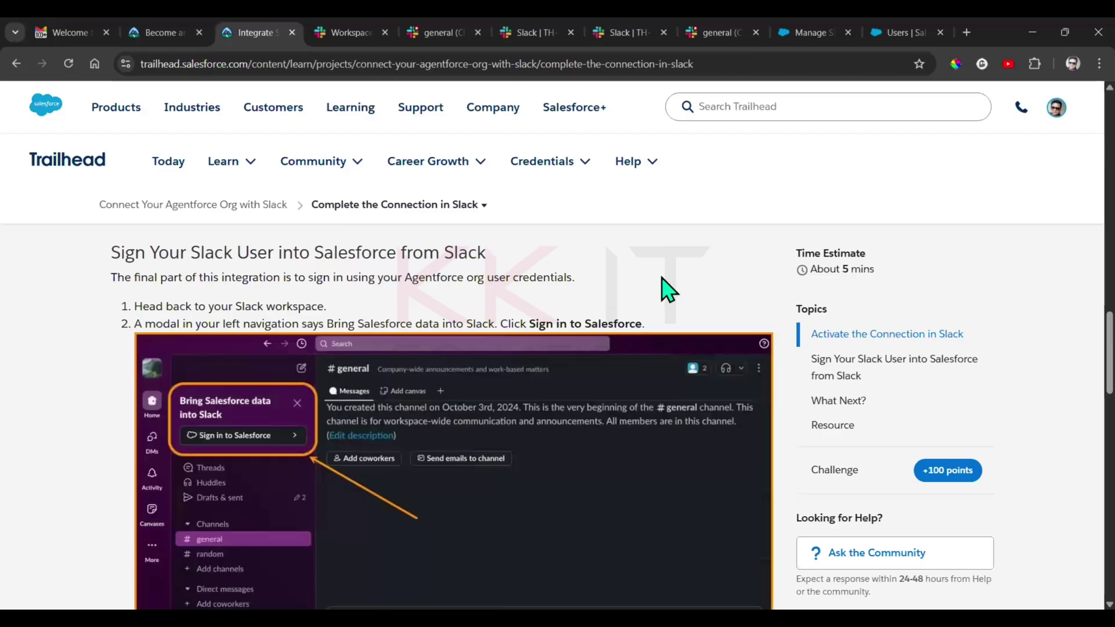
scroll(586, 390, down, 5)
scroll(584, 389, down, 10)
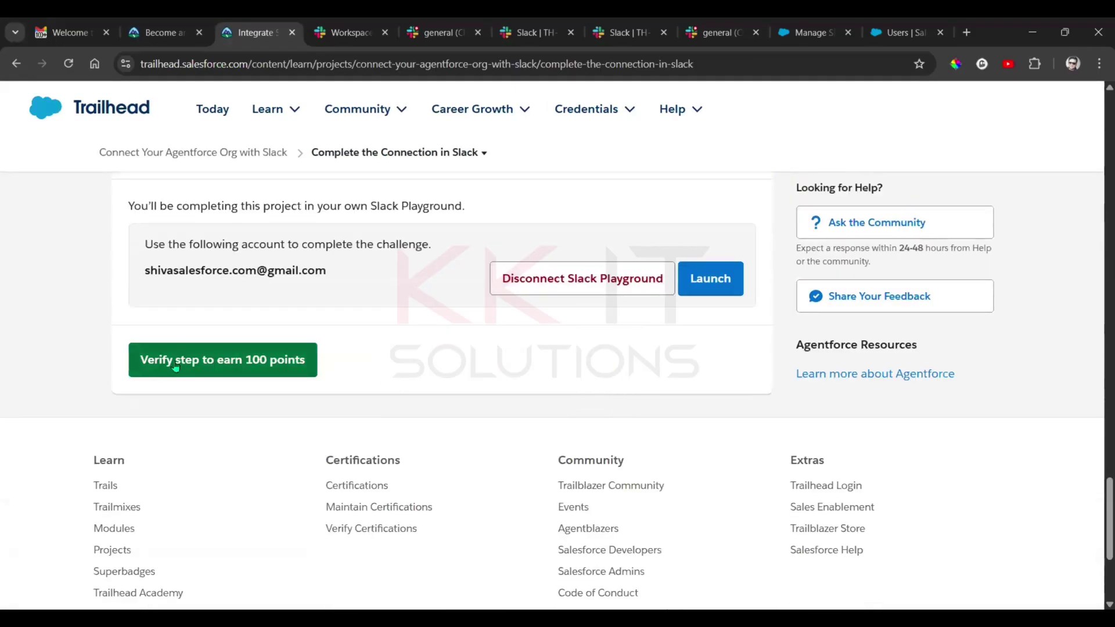
click(202, 368)
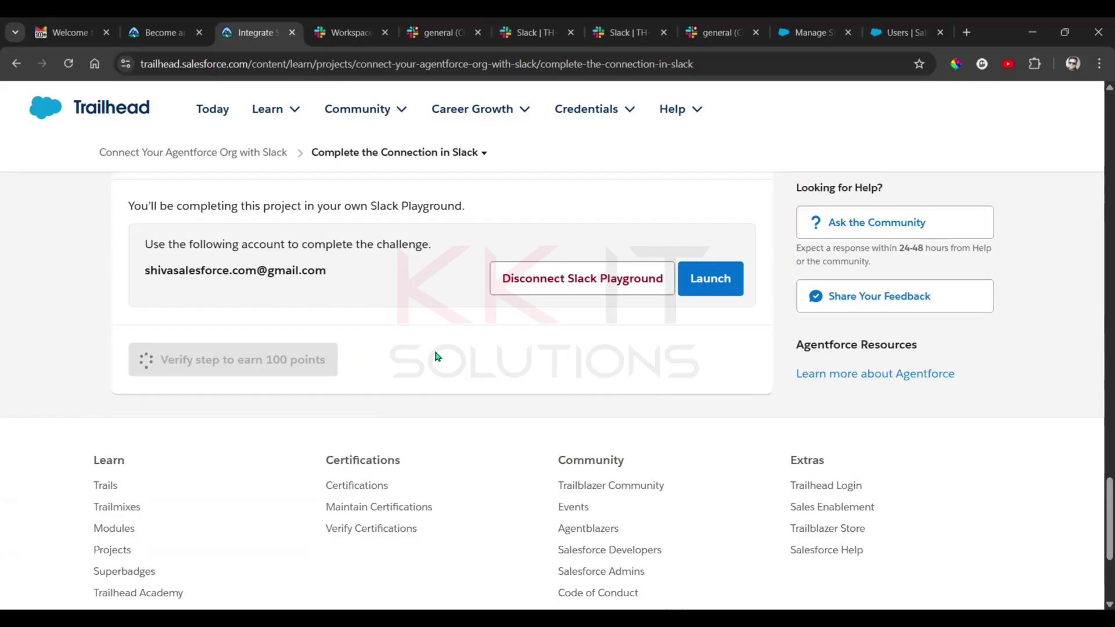